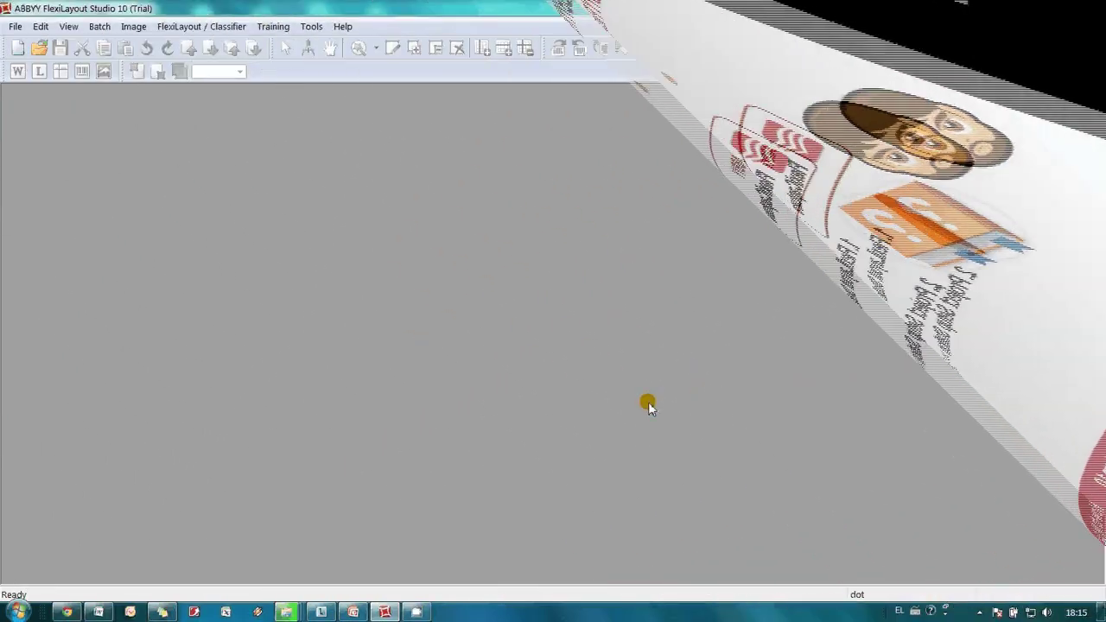
Step: Create a new FlexiLayout project named "invoice template" in the current location
{"action": "key", "text": "ctrl+n"}
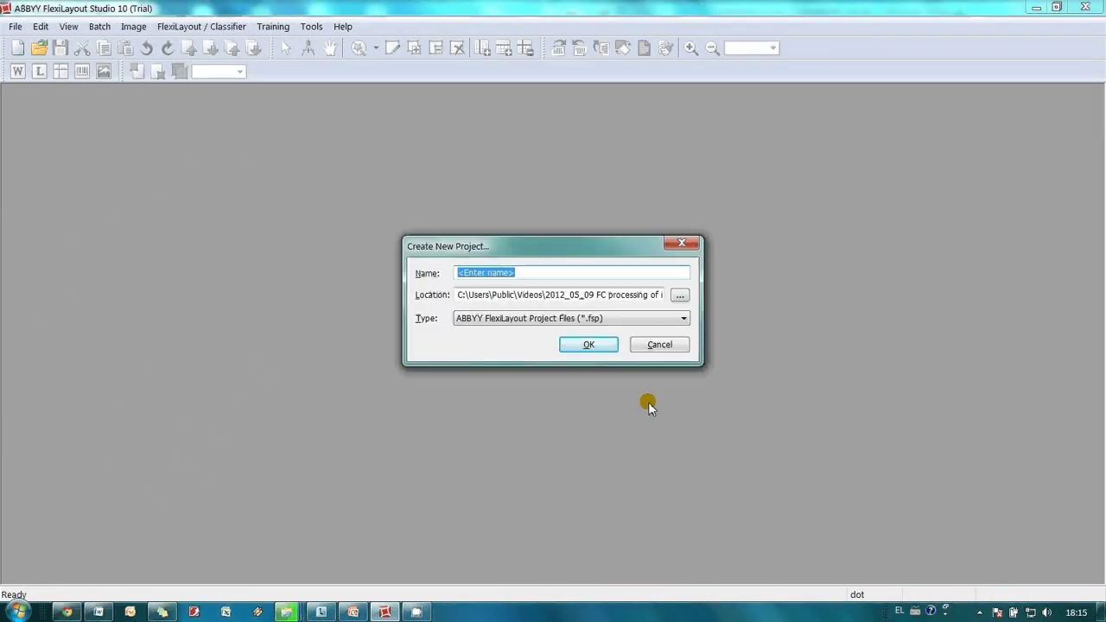
{"action": "type", "text": "invoice template"}
{"action": "left_click", "coordinate": [622, 295]}
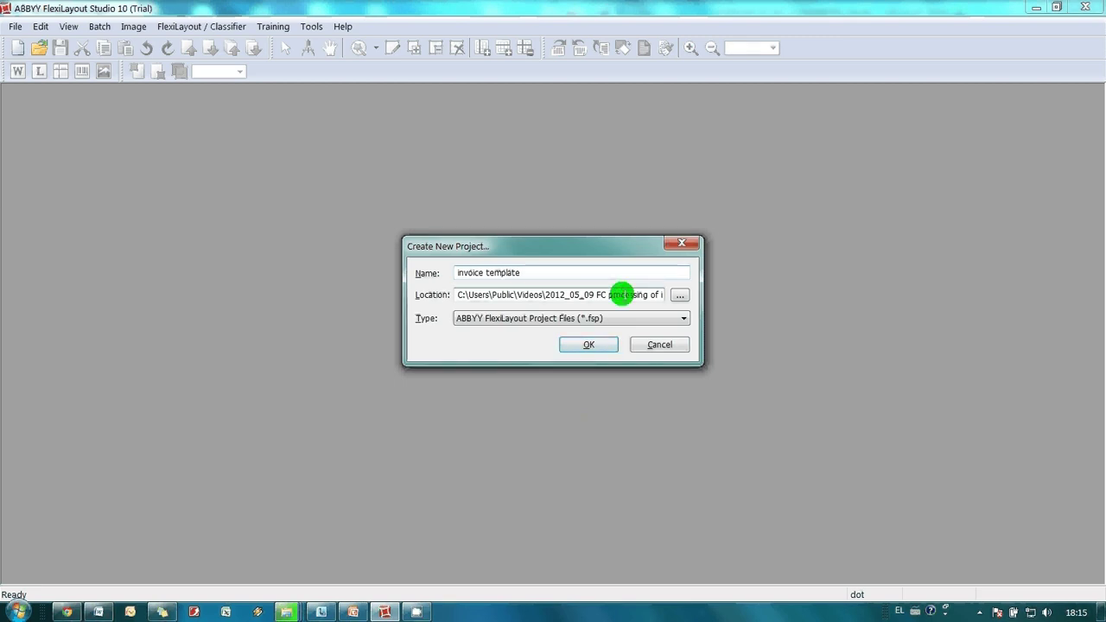
{"action": "key", "text": "Return"}
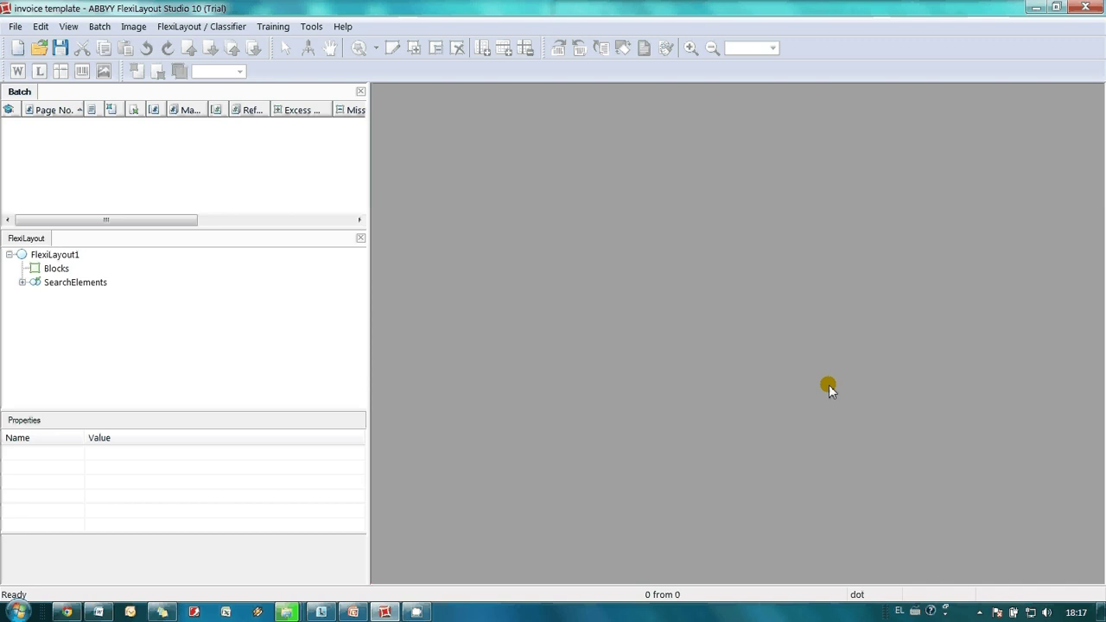
Step: Add the nine invoice PDFs, inv (1) to inv (9), from the templ invoices folder to the project's batch
{"action": "key", "text": "alt+Tab"}
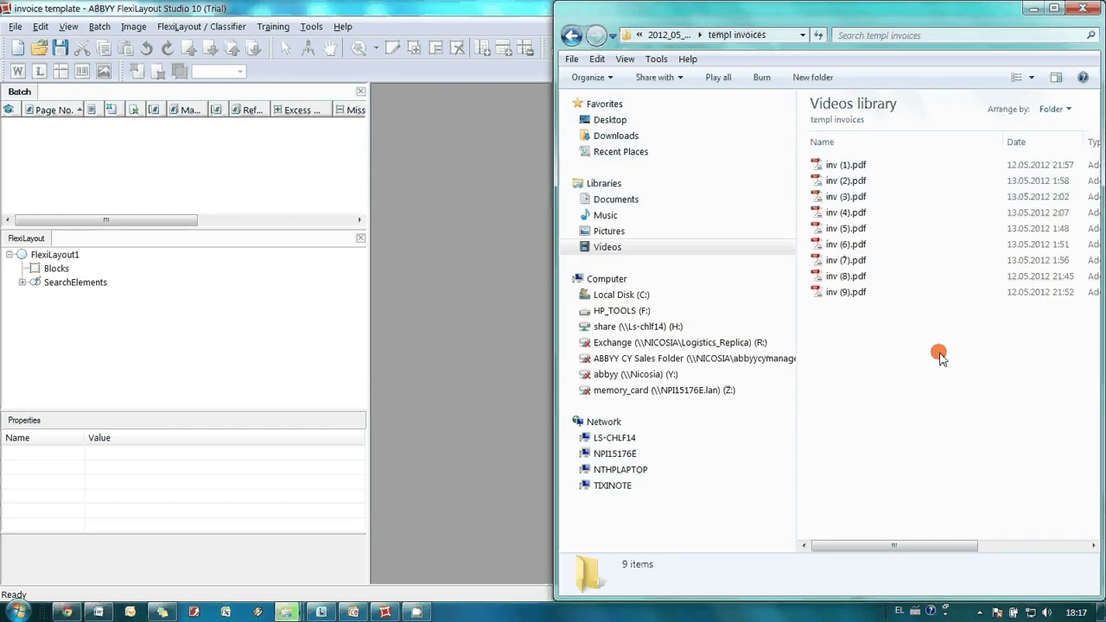
{"action": "left_click_drag", "start_coordinate": [934, 373], "coordinate": [210, 171]}
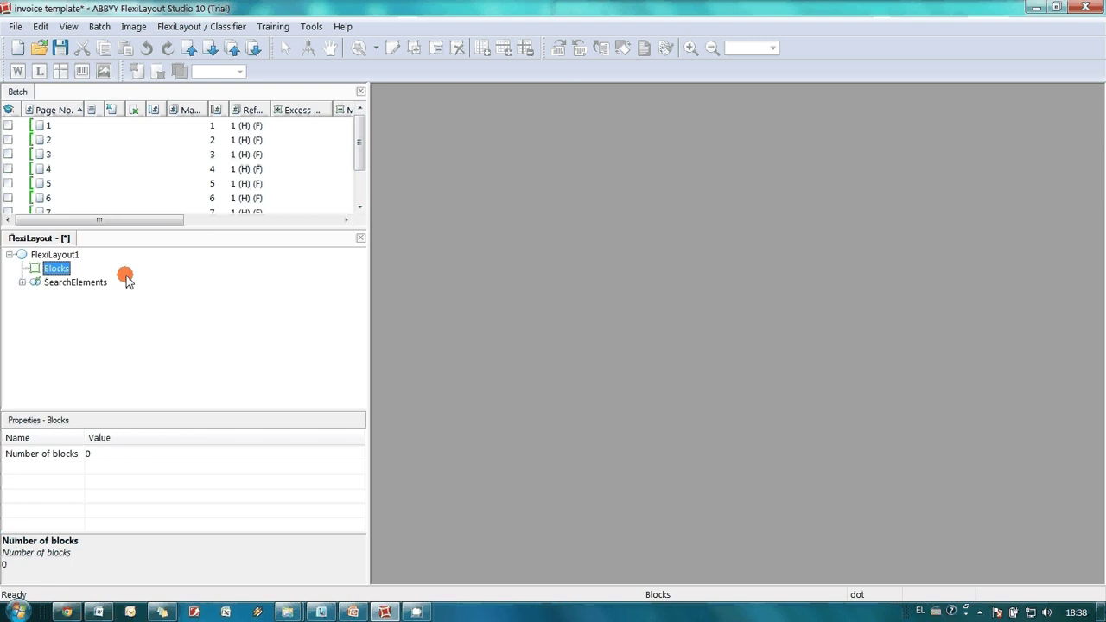
Step: Add a text block named Supplier to the layout's Blocks
{"action": "right_click", "coordinate": [57, 269]}
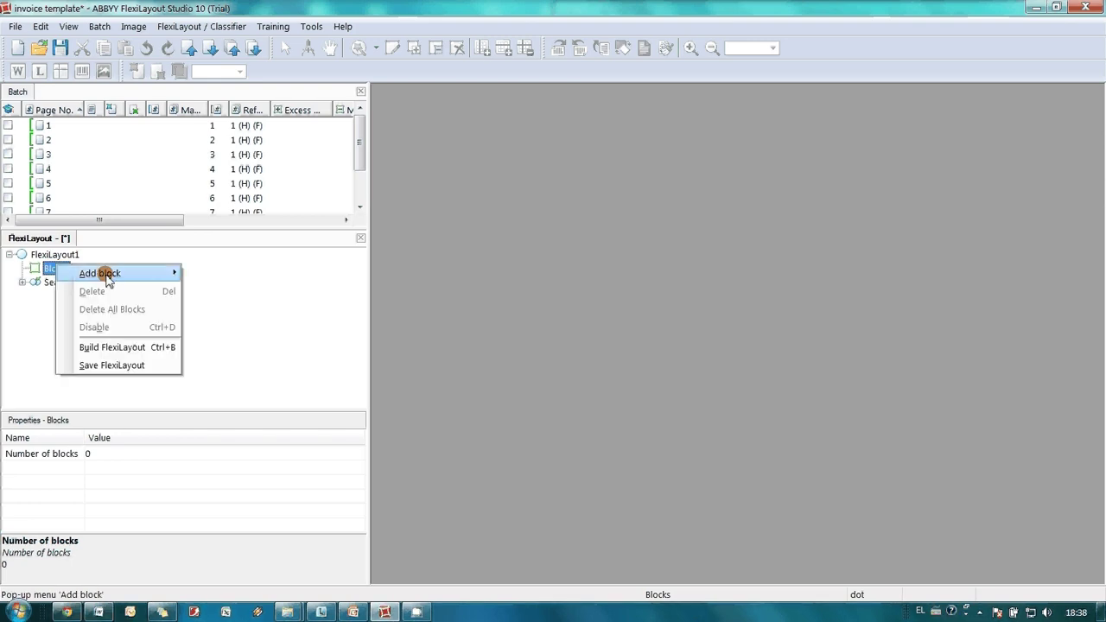
{"action": "mouse_move", "coordinate": [160, 273]}
{"action": "left_click", "coordinate": [198, 275]}
{"action": "type", "text": "Supplier"}
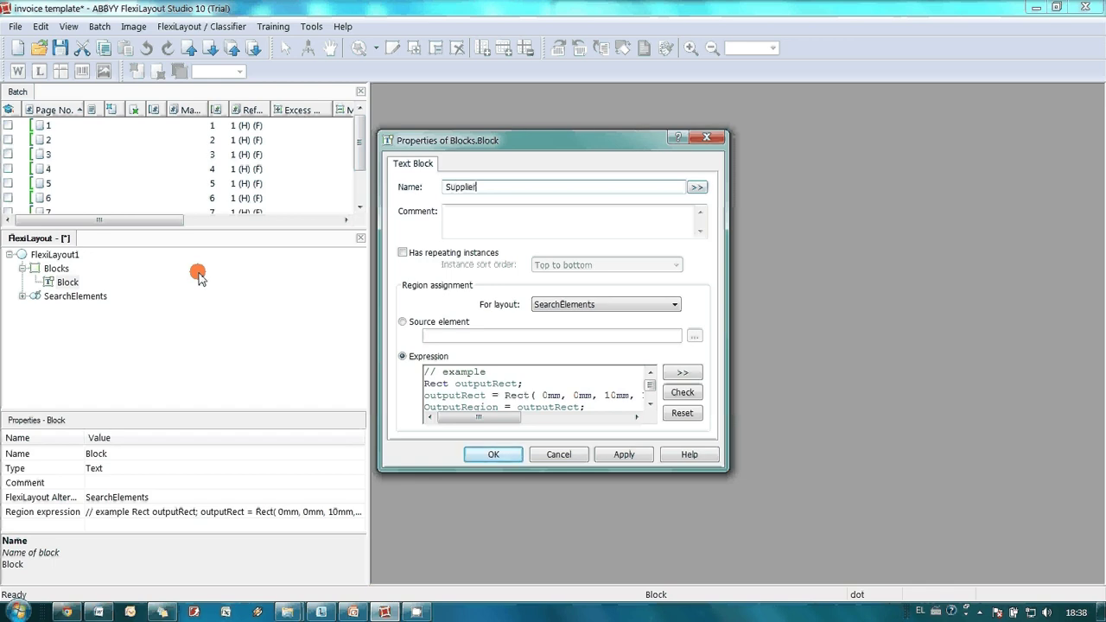
{"action": "key", "text": "Return"}
Step: Add a text block named InvoiceNumber to the layout's Blocks
{"action": "right_click", "coordinate": [56, 269]}
{"action": "mouse_move", "coordinate": [156, 279]}
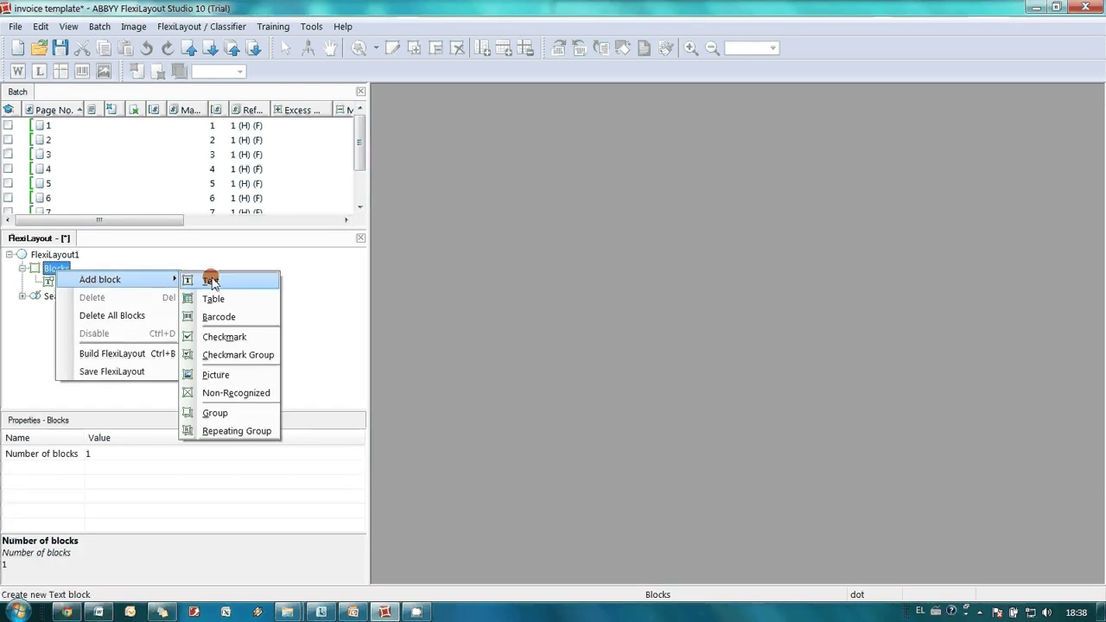
{"action": "left_click", "coordinate": [210, 279]}
{"action": "type", "text": "InvoiceNumber"}
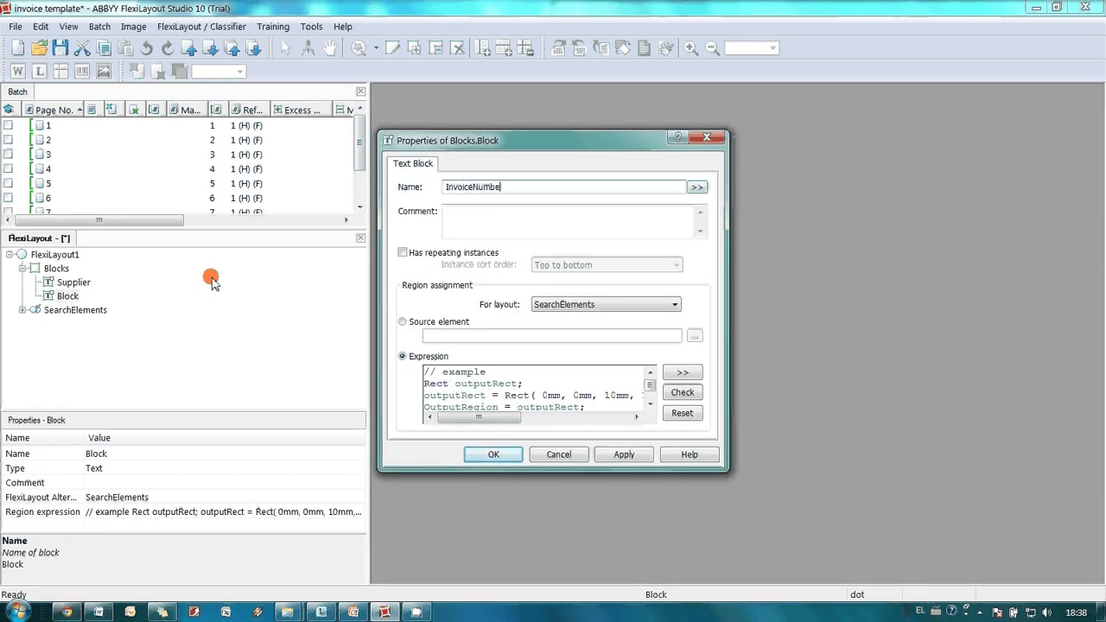
{"action": "key", "text": "Return"}
Step: Add a text block named Date to the layout's Blocks
{"action": "right_click", "coordinate": [62, 270]}
{"action": "mouse_move", "coordinate": [156, 277]}
{"action": "left_click", "coordinate": [217, 284]}
{"action": "type", "text": "Date"}
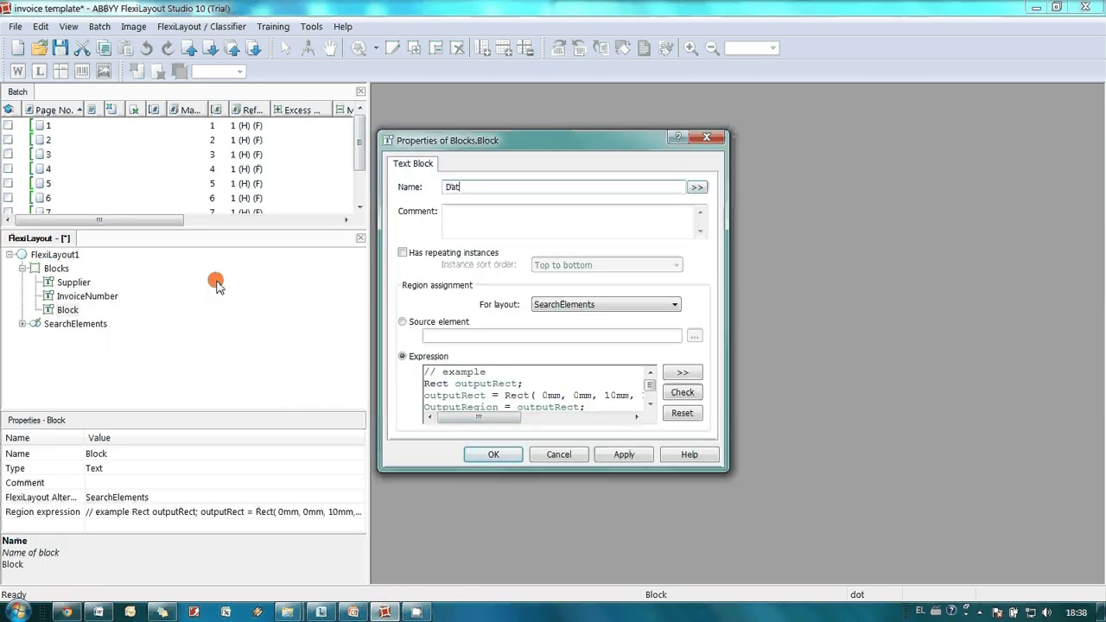
{"action": "key", "text": "Return"}
Step: Add a text block named DueDate to the layout's Blocks
{"action": "right_click", "coordinate": [64, 270]}
{"action": "left_click", "coordinate": [233, 275]}
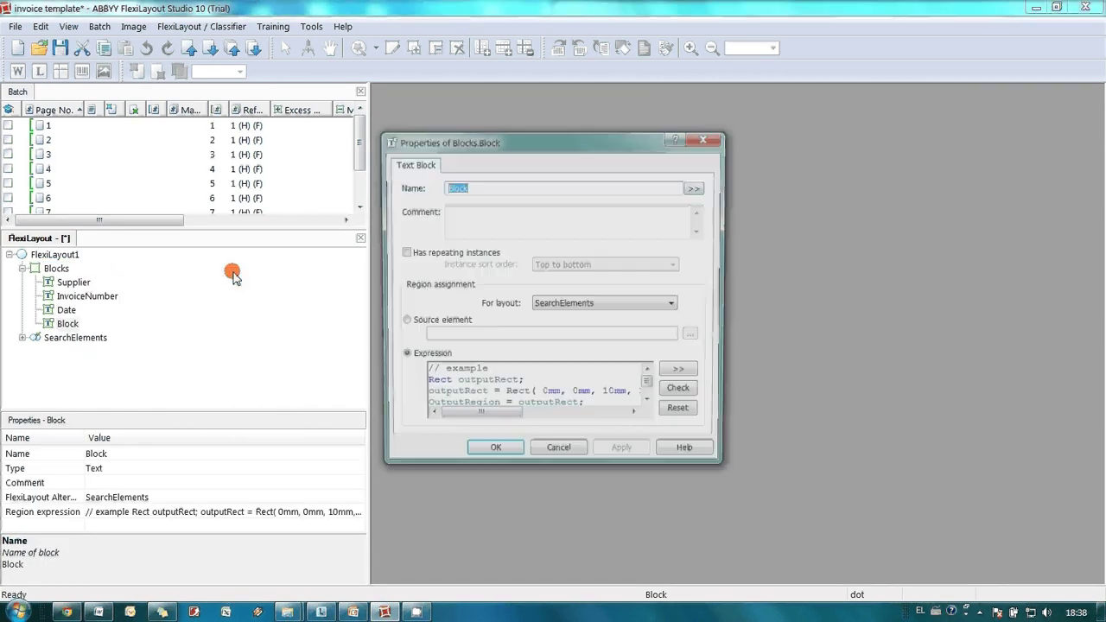
{"action": "type", "text": "DueDate"}
{"action": "key", "text": "Return"}
Step: Add a text block named Amount to the layout's Blocks
{"action": "right_click", "coordinate": [65, 269]}
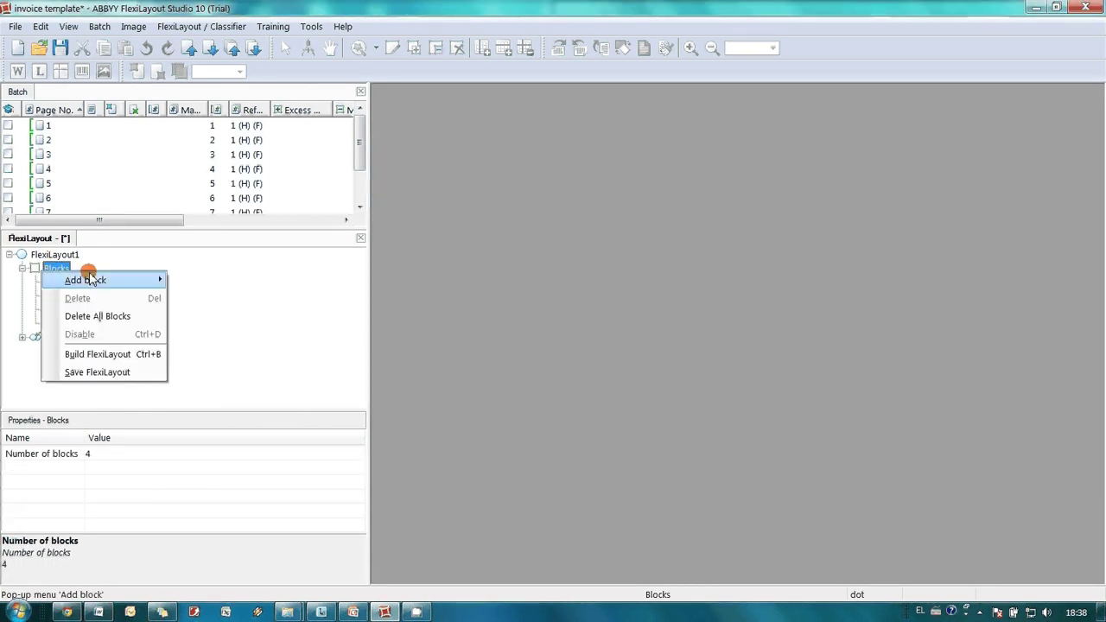
{"action": "left_click", "coordinate": [207, 286]}
{"action": "type", "text": "Amount"}
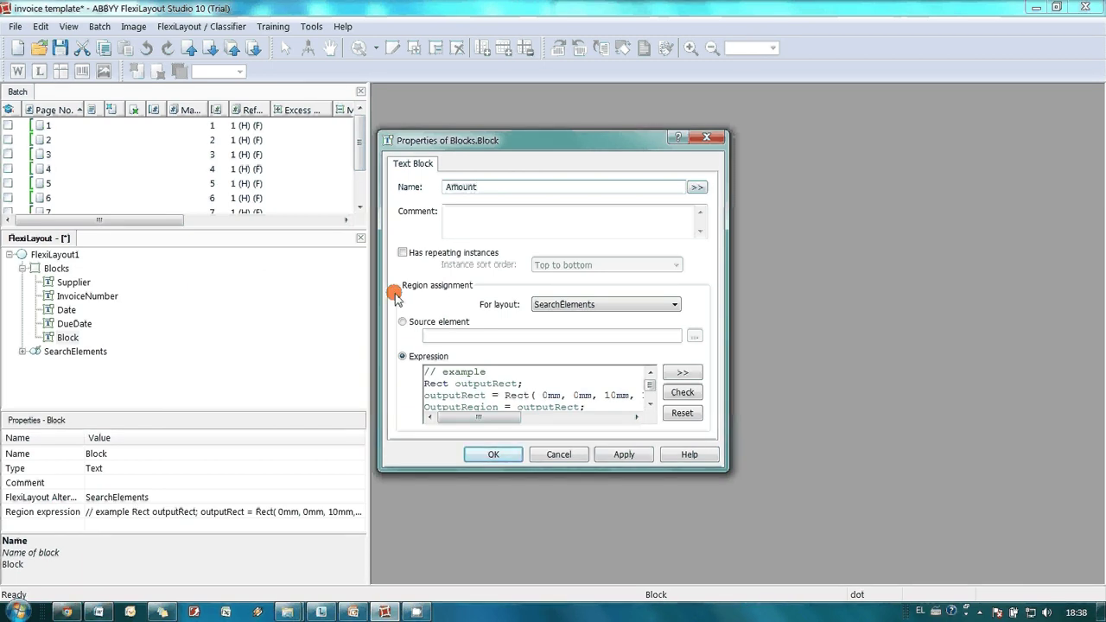
{"action": "key", "text": "Return"}
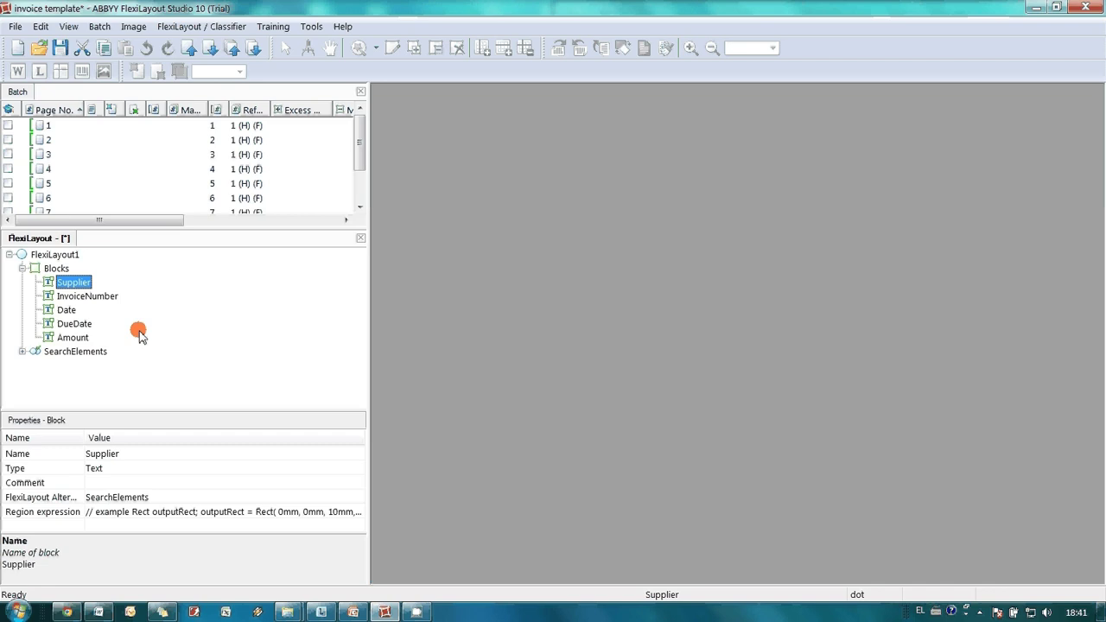
Step: Pre-recognize all the pages in the batch, from page 1 to page 9
{"action": "left_click", "coordinate": [92, 125]}
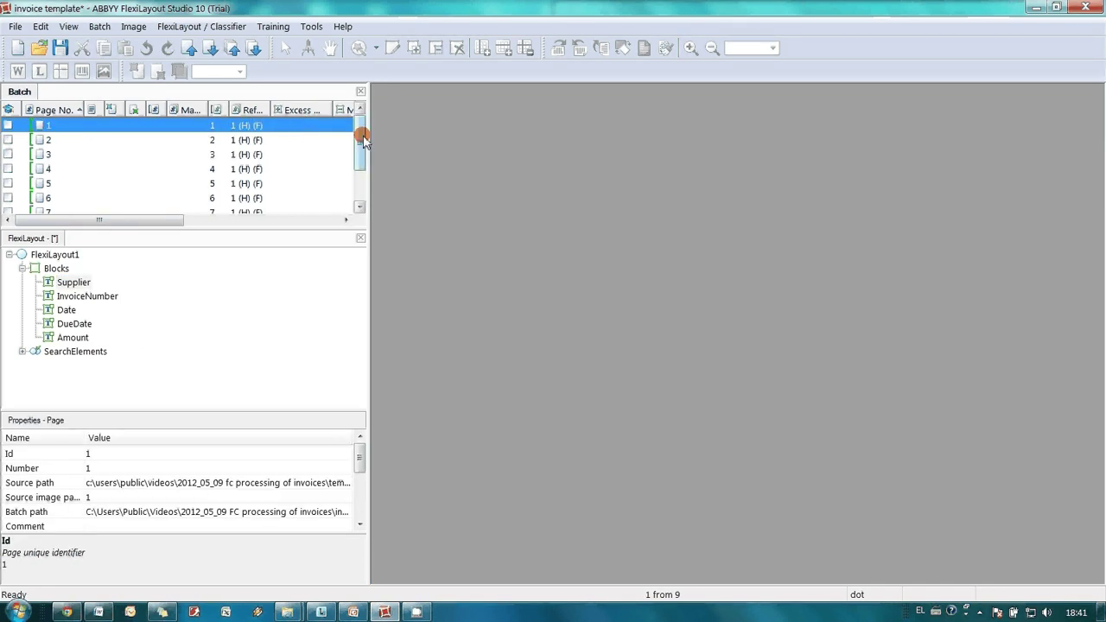
{"action": "left_click_drag", "start_coordinate": [362, 135], "coordinate": [360, 169]}
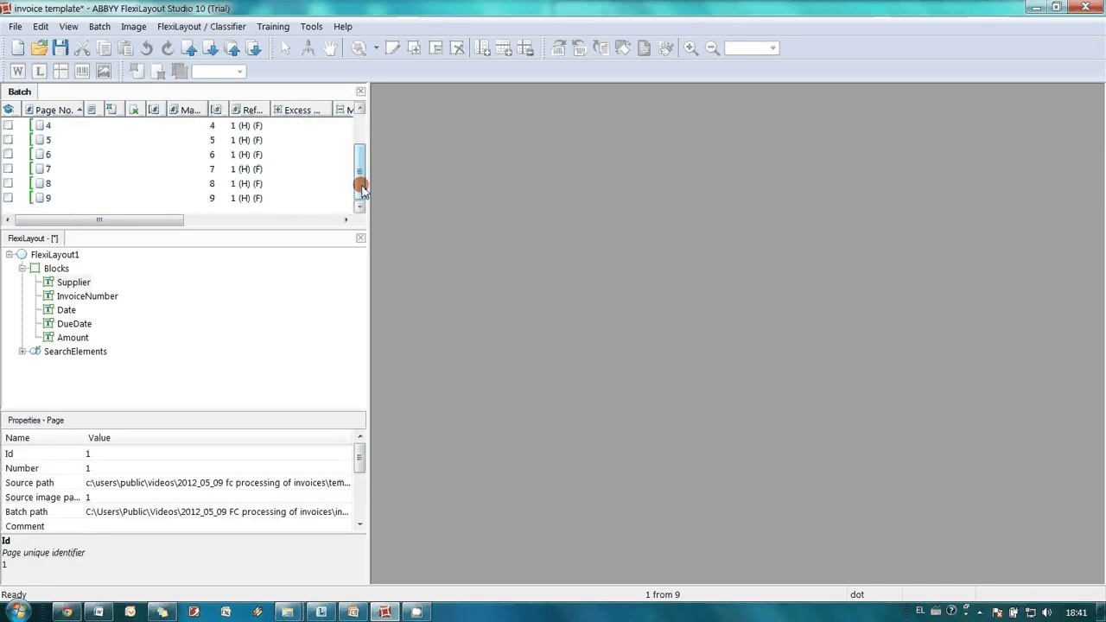
{"action": "left_click", "coordinate": [66, 198], "text": "shift"}
{"action": "right_click", "coordinate": [67, 198]}
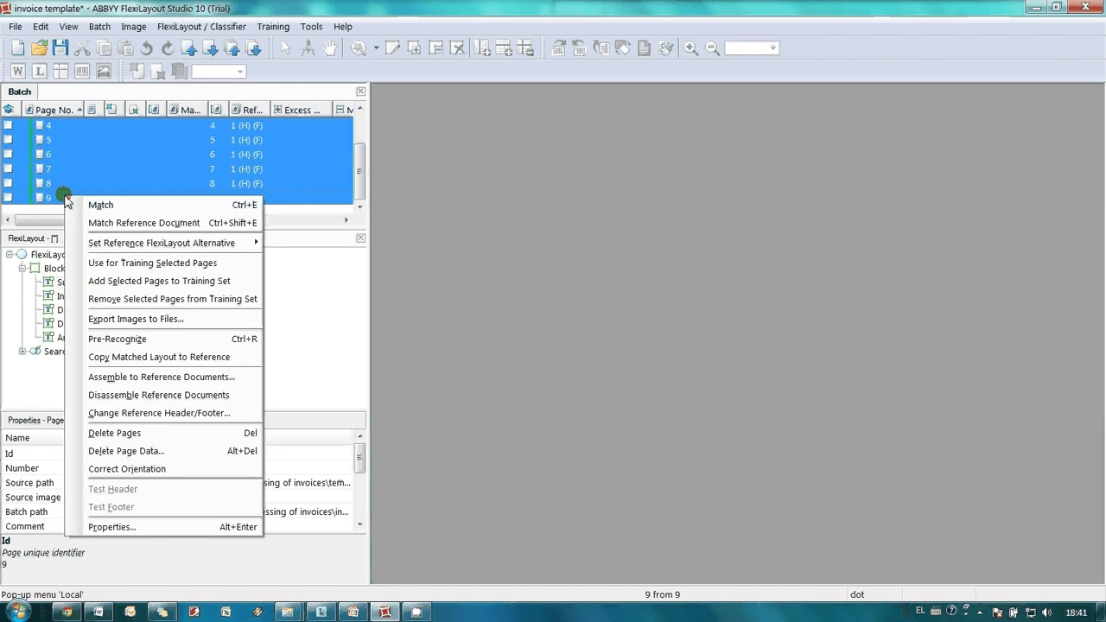
{"action": "left_click", "coordinate": [173, 307]}
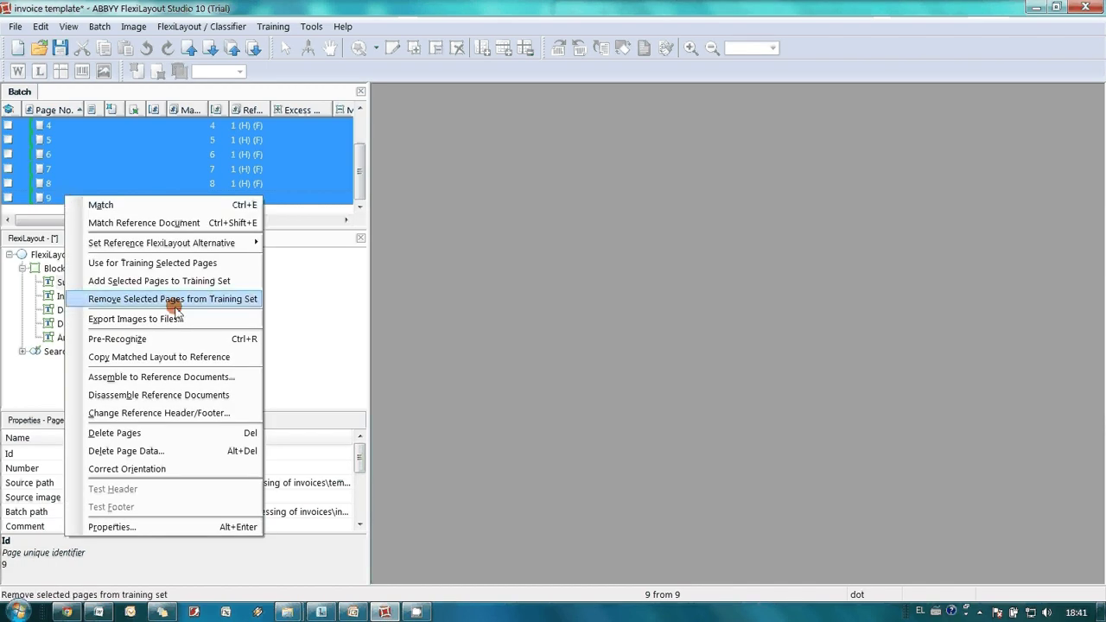
{"action": "left_click", "coordinate": [177, 339]}
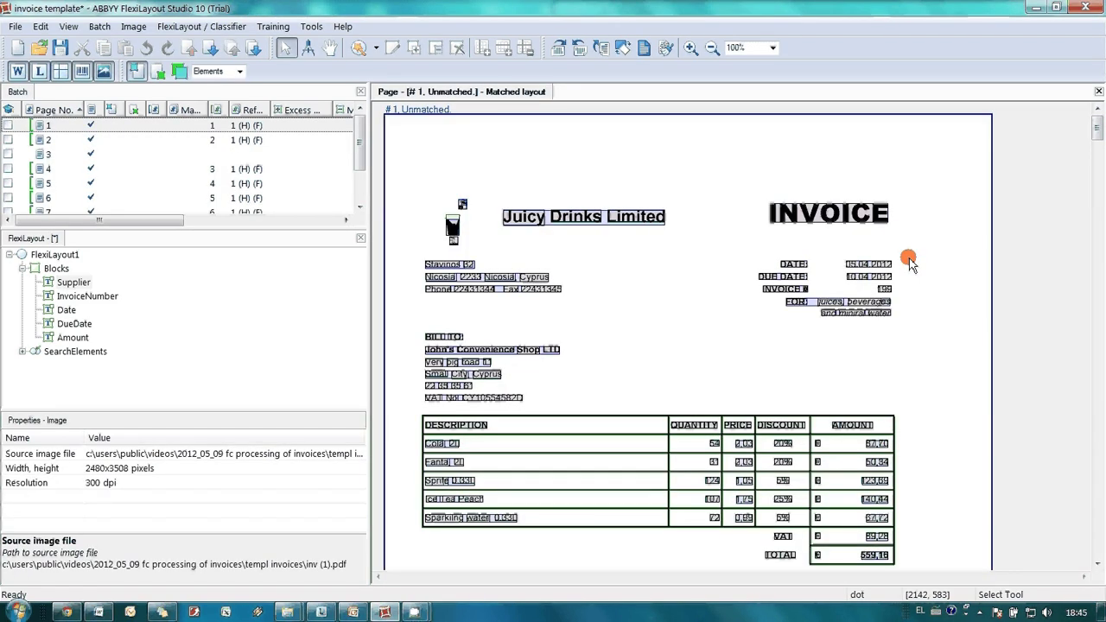
Step: Examine the pre-recognized invoices, comparing how each one labels its invoice number and date
{"action": "scroll", "coordinate": [909, 263], "scroll_direction": "down", "scroll_amount": 15}
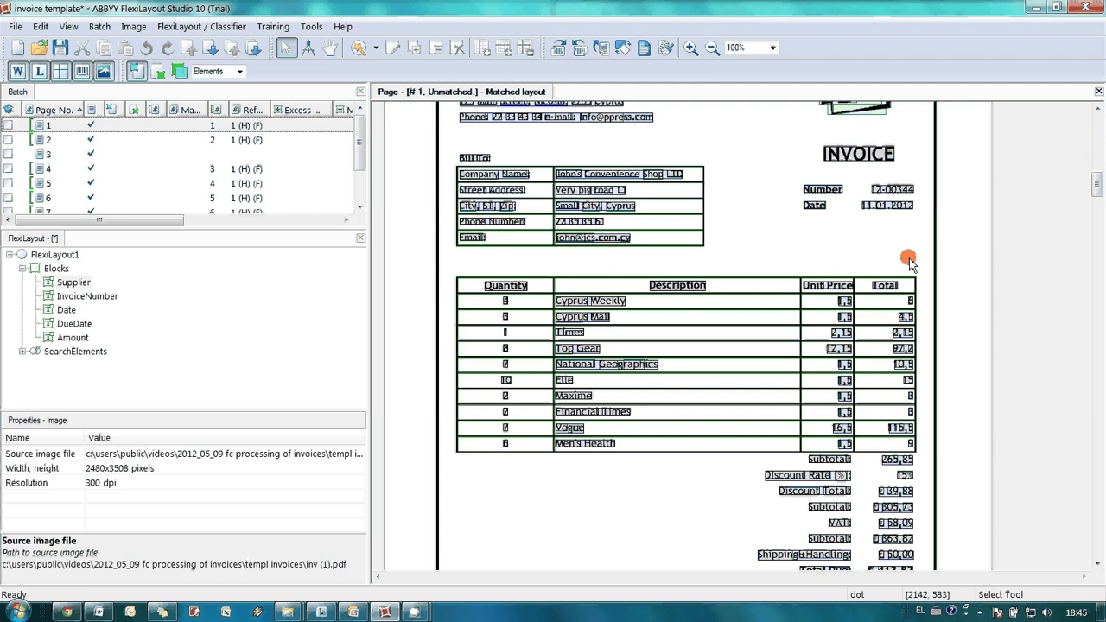
{"action": "scroll", "coordinate": [909, 263], "scroll_direction": "down", "scroll_amount": 10}
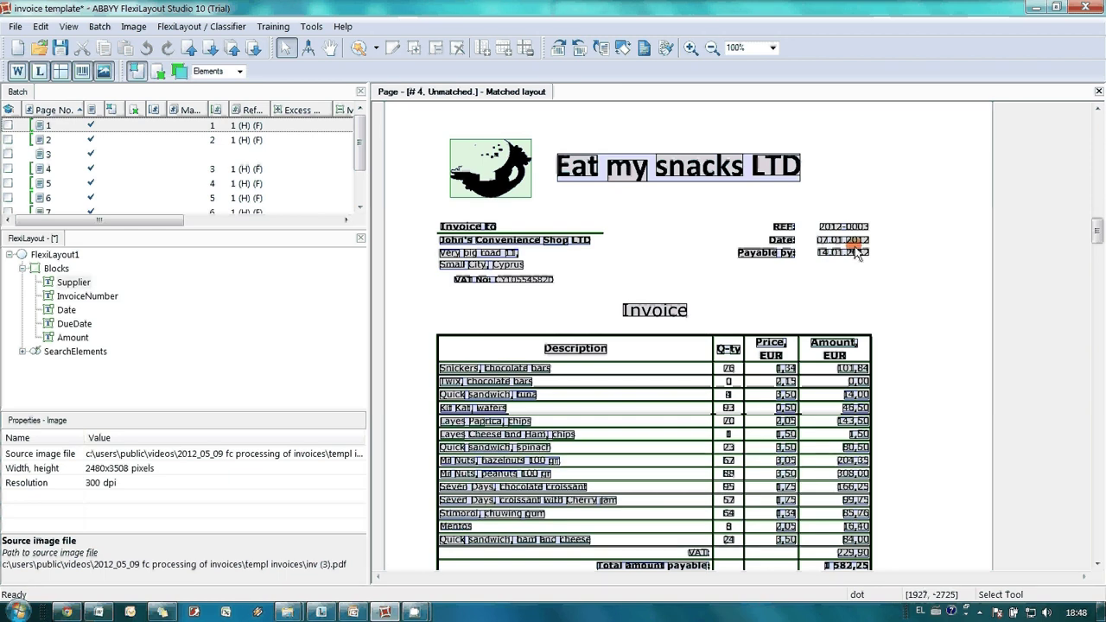
{"action": "left_click", "coordinate": [856, 244]}
{"action": "left_click", "coordinate": [791, 244]}
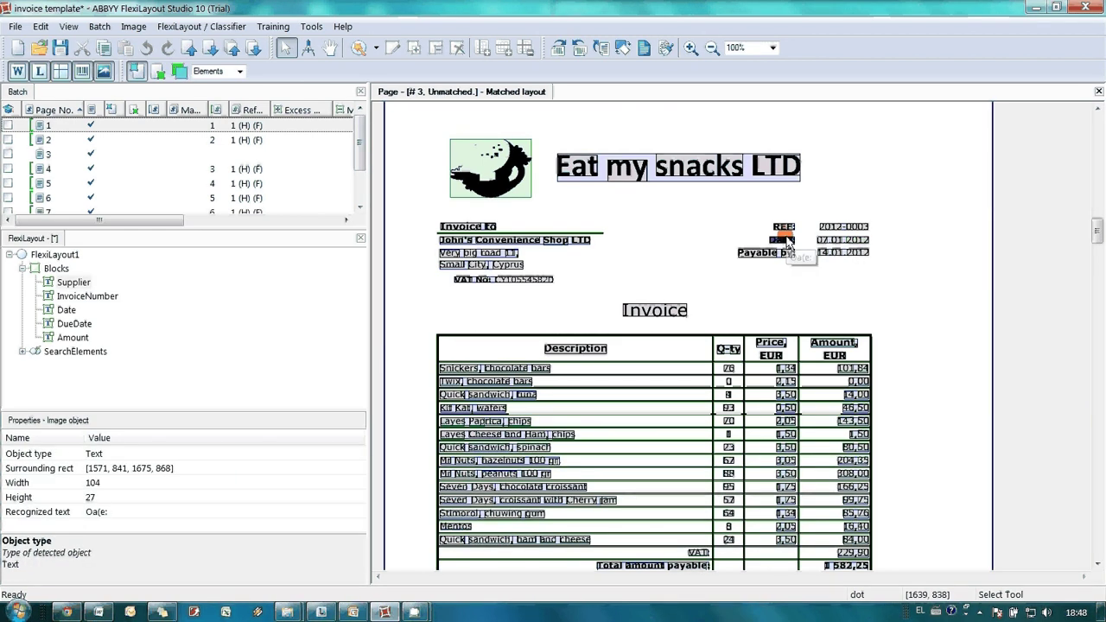
{"action": "left_click", "coordinate": [780, 228]}
{"action": "left_click", "coordinate": [780, 228]}
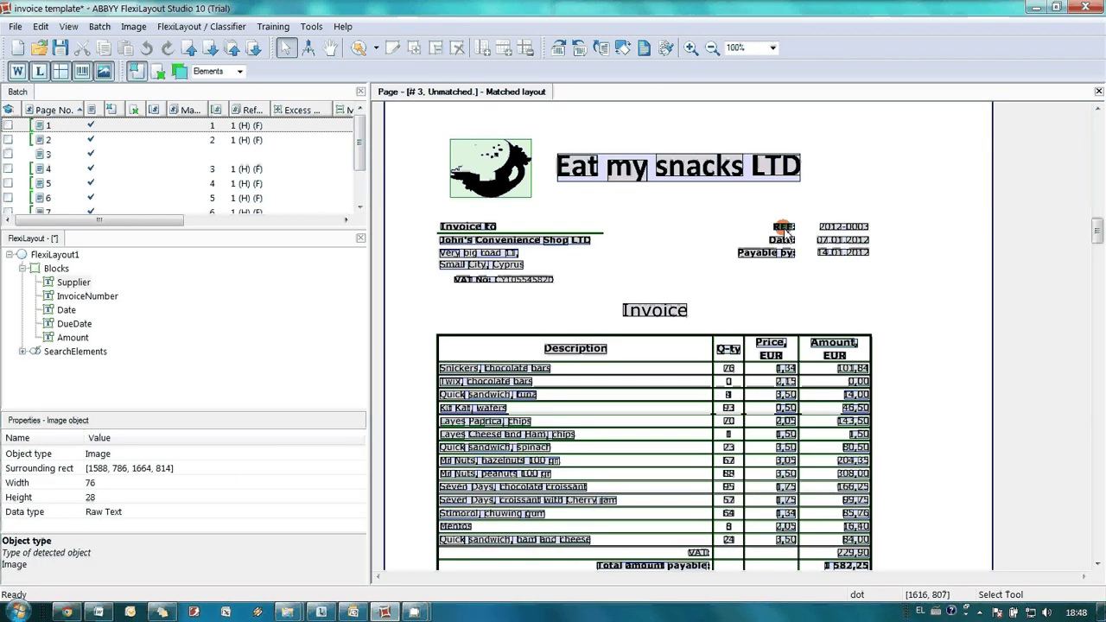
{"action": "scroll", "coordinate": [859, 250], "scroll_direction": "down", "scroll_amount": 10}
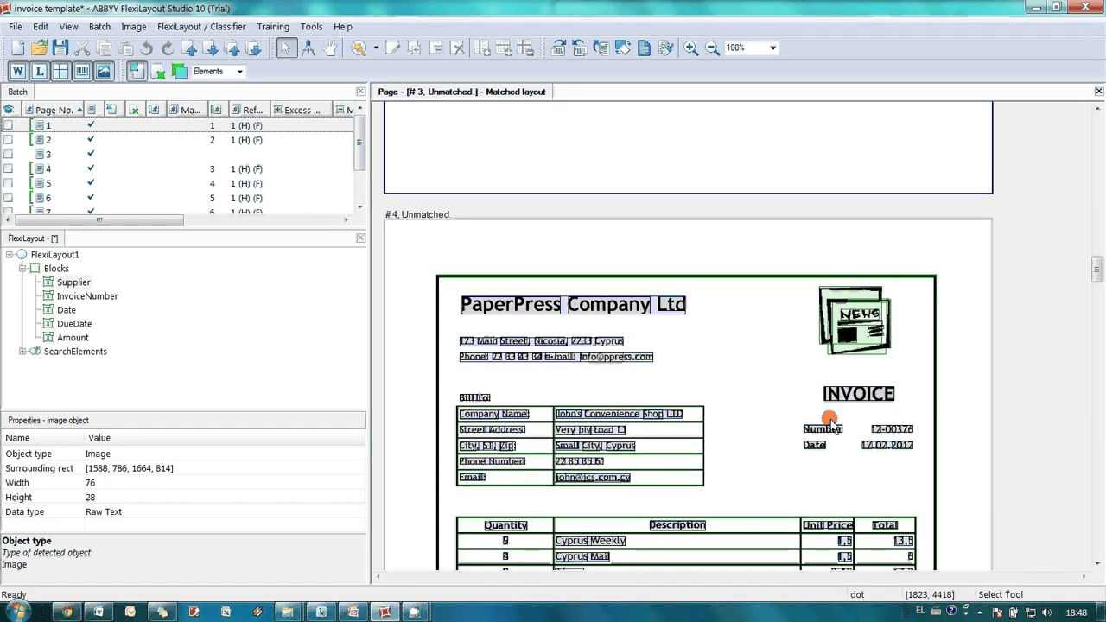
{"action": "left_click", "coordinate": [828, 430]}
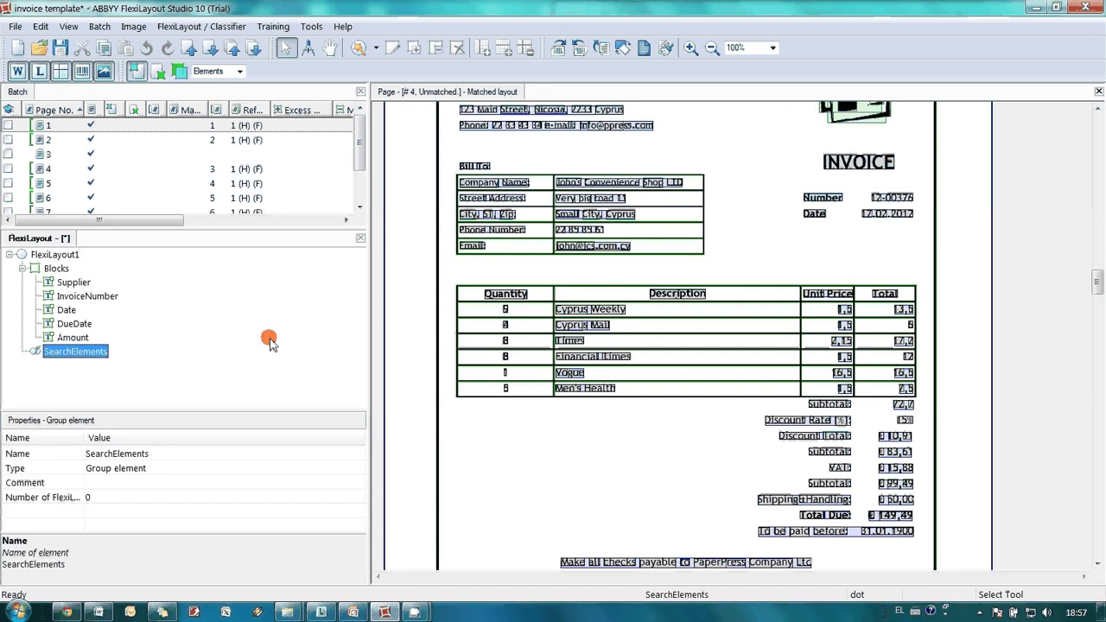
Step: Add a Static Text element named refInvNum under SearchElements
{"action": "right_click", "coordinate": [74, 351]}
{"action": "mouse_move", "coordinate": [177, 78]}
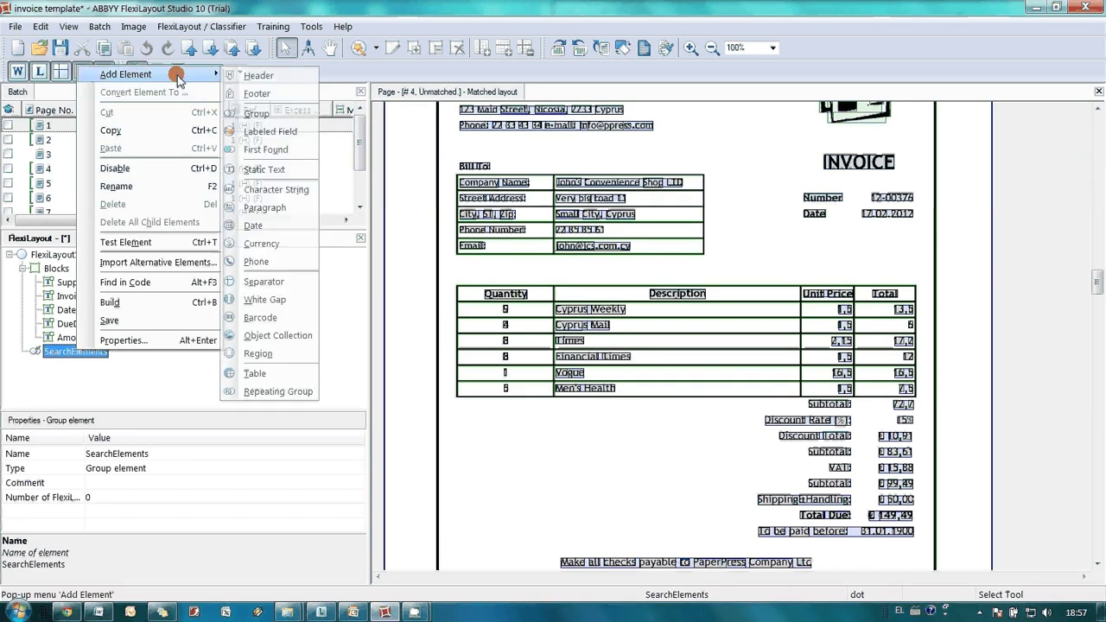
{"action": "left_click", "coordinate": [274, 171]}
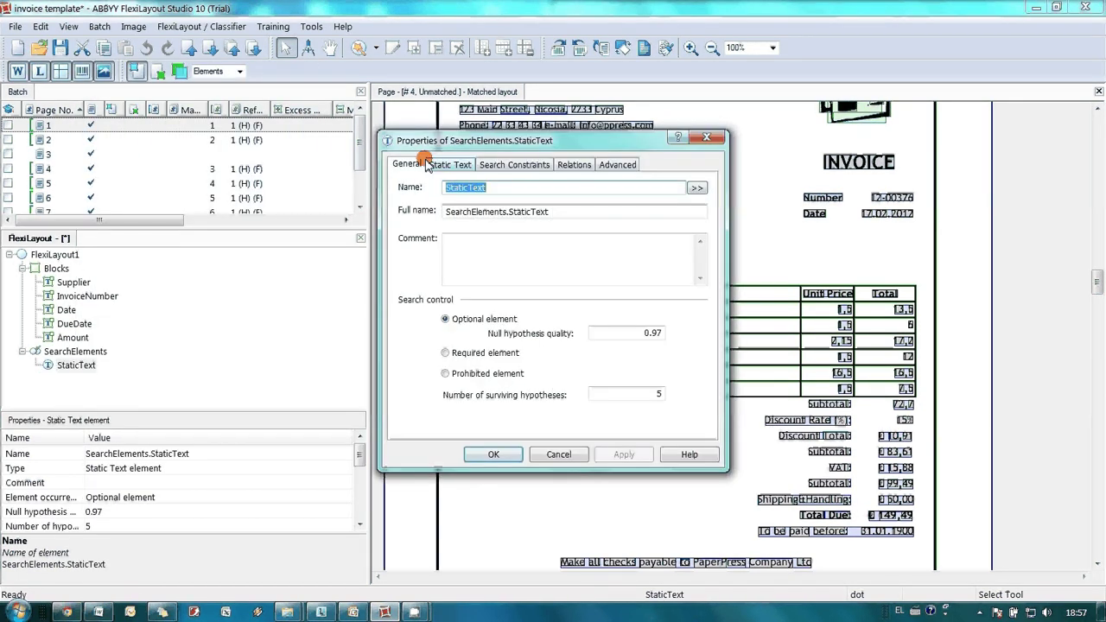
{"action": "type", "text": "refInvNum"}
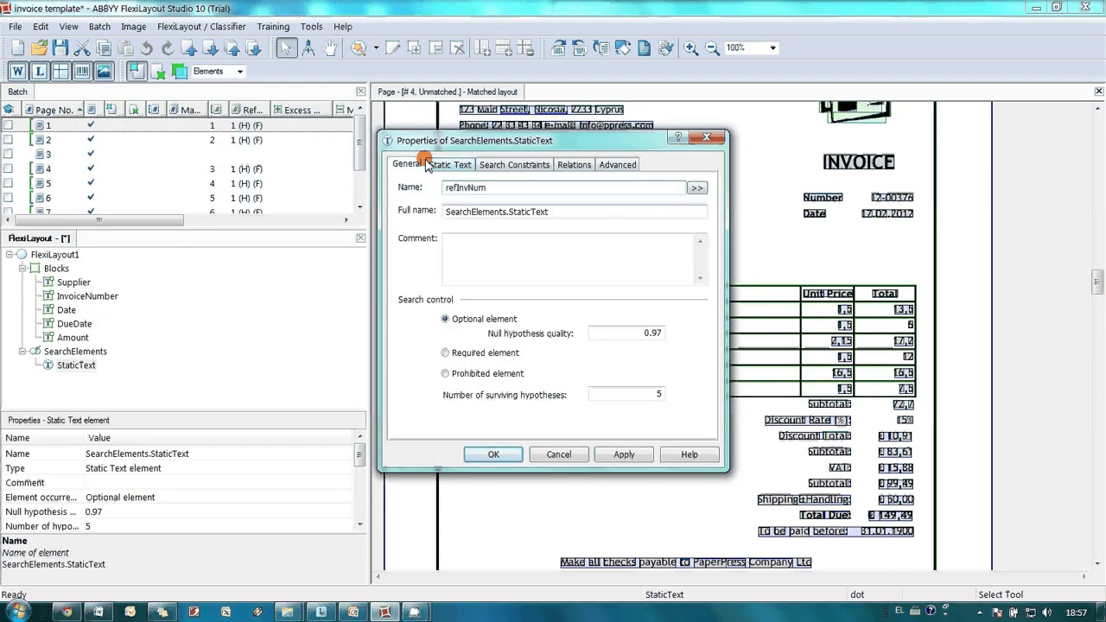
{"action": "left_click", "coordinate": [493, 455]}
Step: Review the refInvNum element's static text, search constraints, relations and advanced properties
{"action": "double_click", "coordinate": [82, 365]}
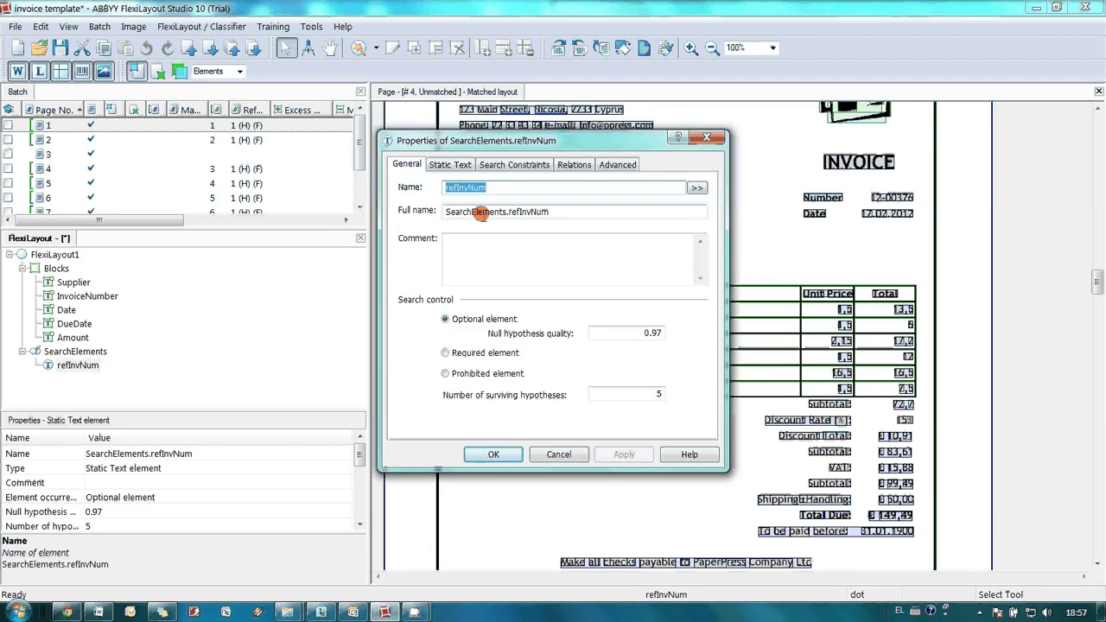
{"action": "left_click", "coordinate": [450, 166]}
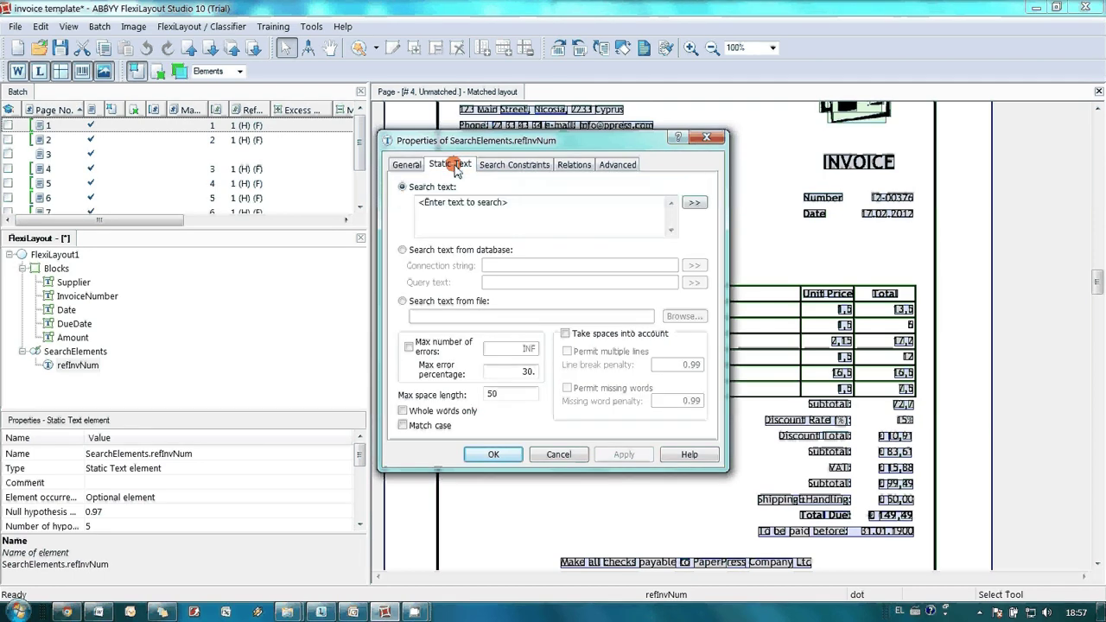
{"action": "left_click", "coordinate": [523, 165]}
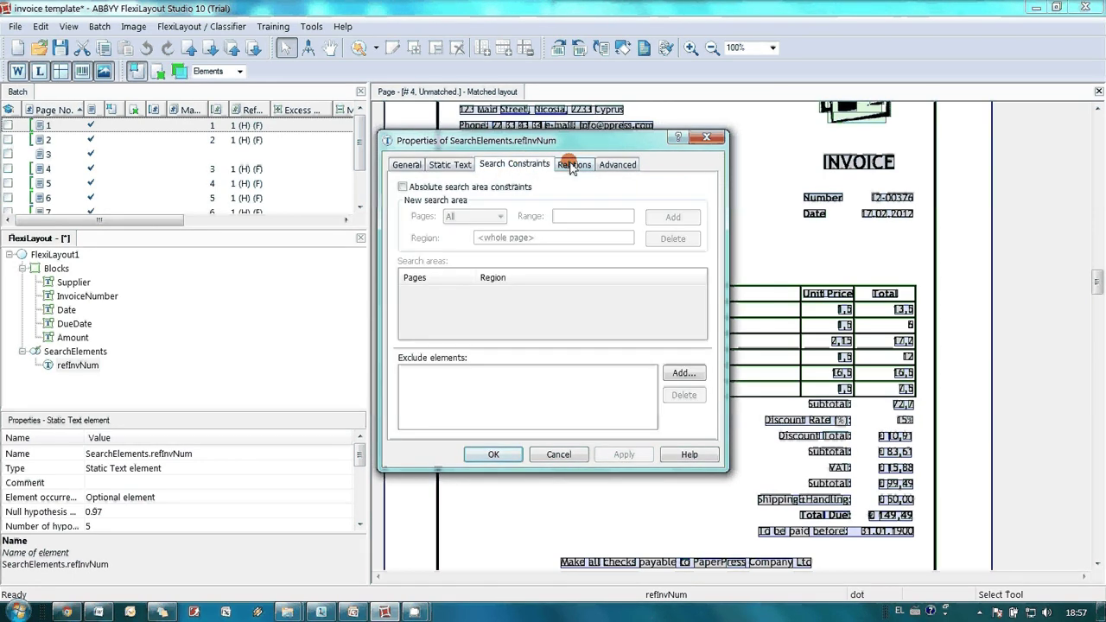
{"action": "left_click", "coordinate": [571, 165]}
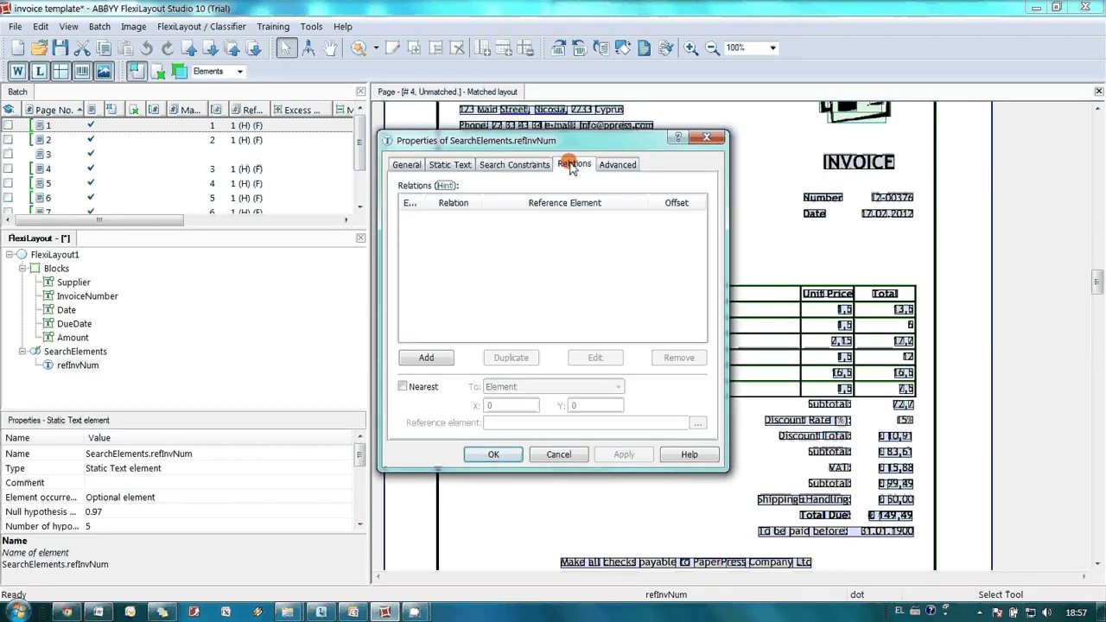
{"action": "left_click", "coordinate": [621, 165]}
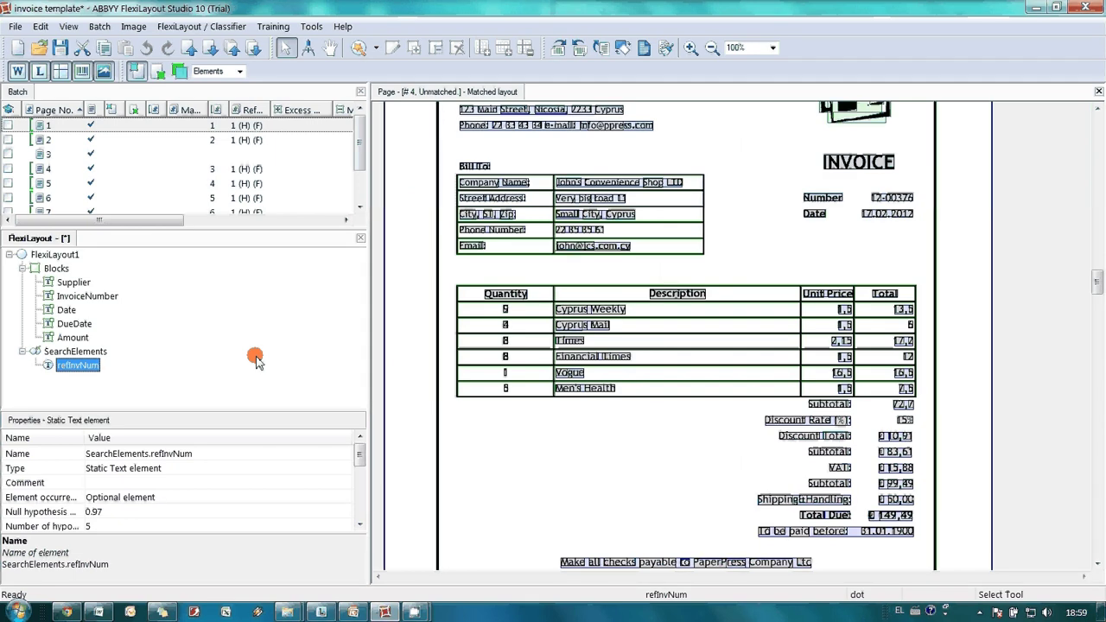
Step: Mark page 1 in the batch as part of the training set
{"action": "left_click", "coordinate": [87, 184]}
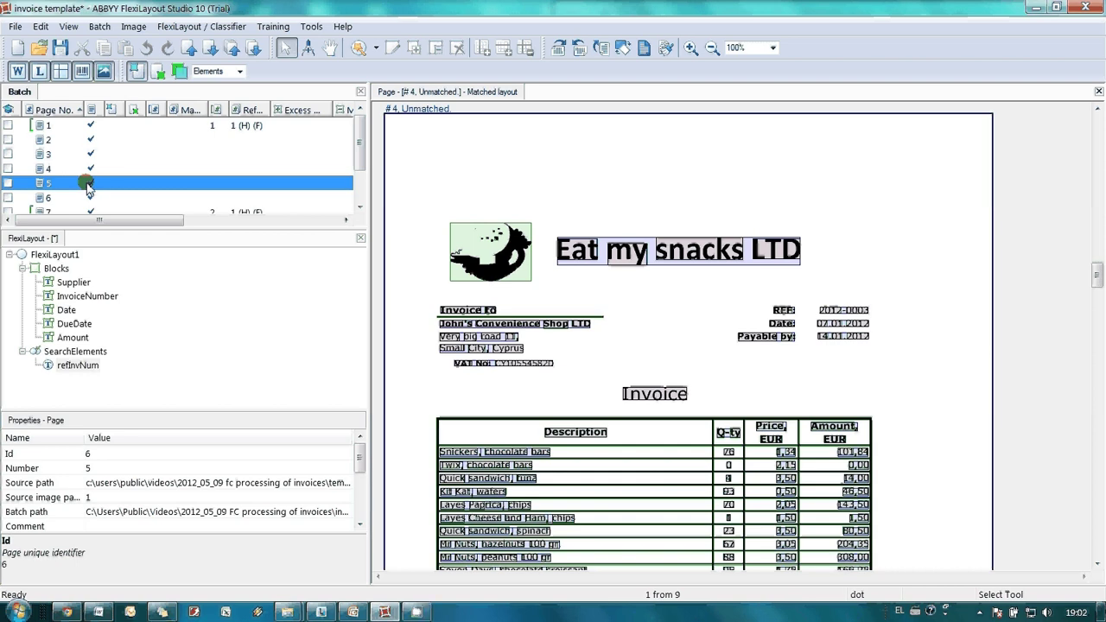
{"action": "left_click", "coordinate": [8, 125]}
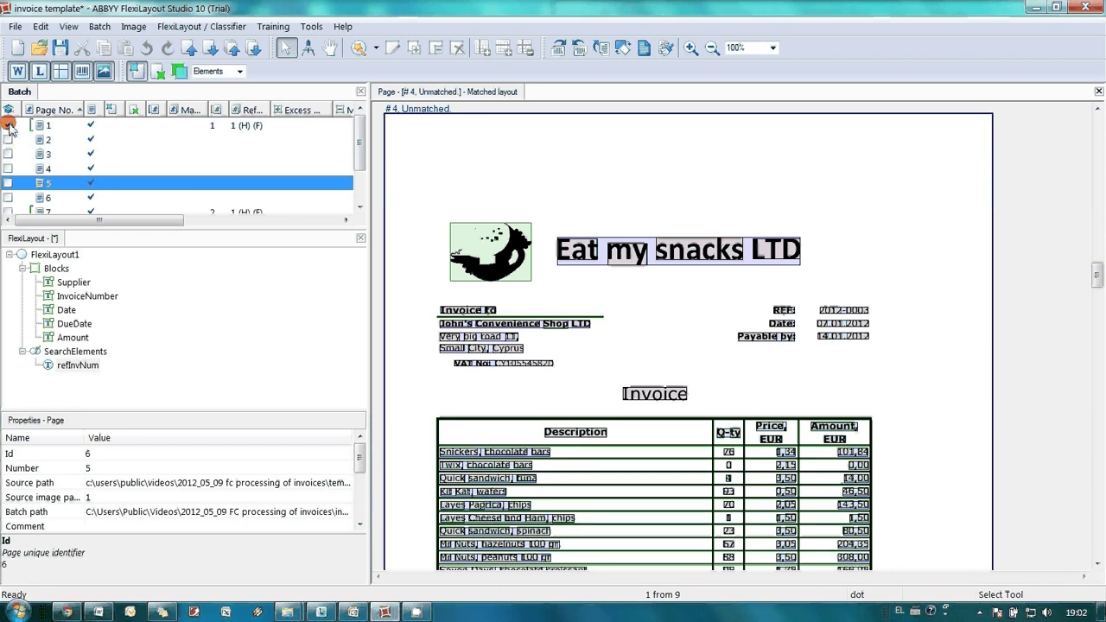
Step: Include pages 2, 4, 5, 7 and 8 of the batch in the training set
{"action": "left_click", "coordinate": [8, 139]}
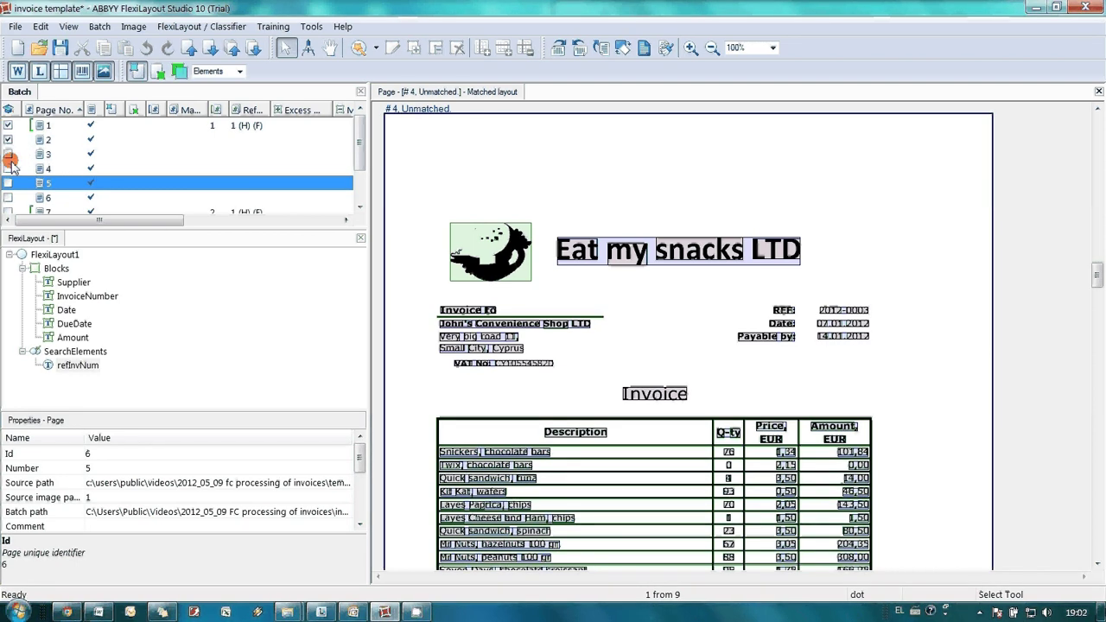
{"action": "left_click", "coordinate": [8, 168]}
{"action": "left_click", "coordinate": [7, 183]}
{"action": "scroll", "coordinate": [355, 143], "scroll_direction": "down", "scroll_amount": 1}
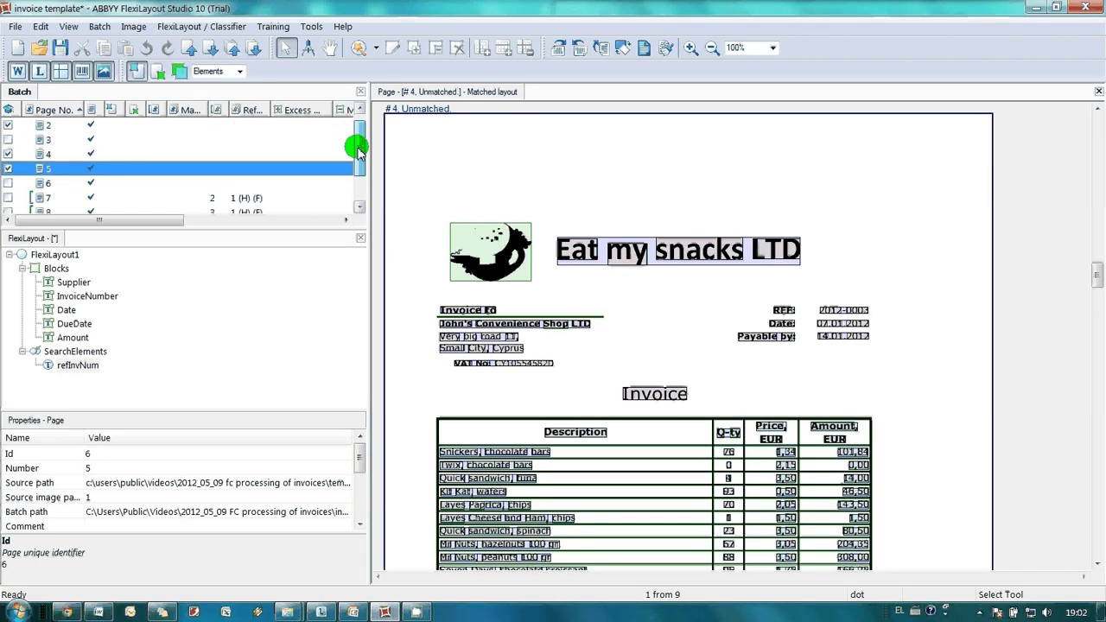
{"action": "left_click", "coordinate": [8, 168]}
{"action": "left_click", "coordinate": [8, 184]}
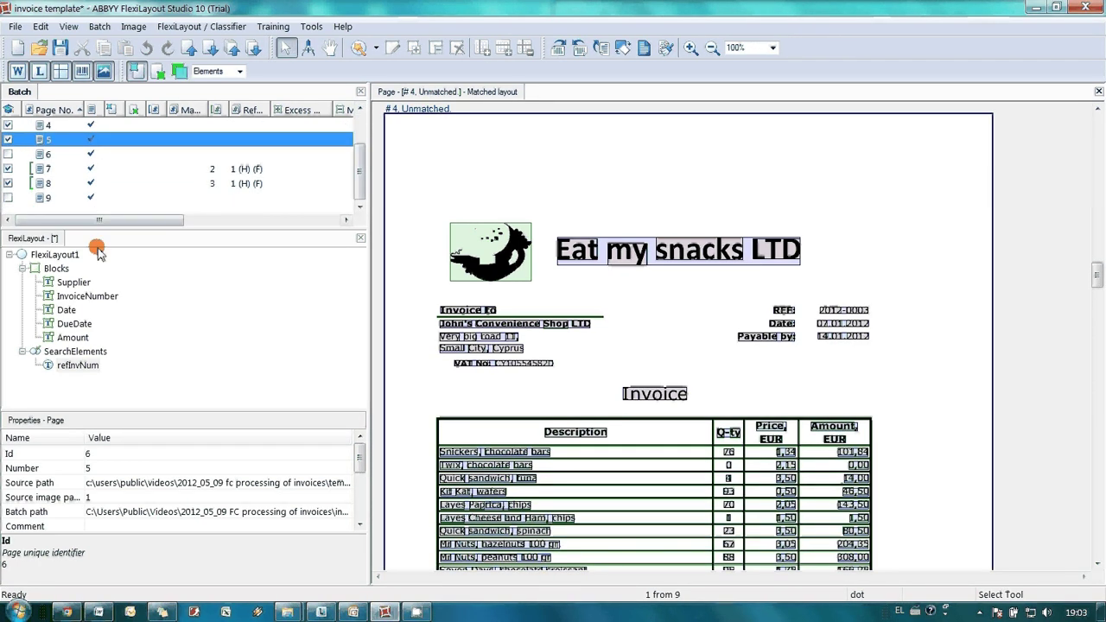
Step: Draw the refInvNum reference region around the "INVOICE #" label on pages 1 and 2 in the reference layout
{"action": "left_click", "coordinate": [82, 365]}
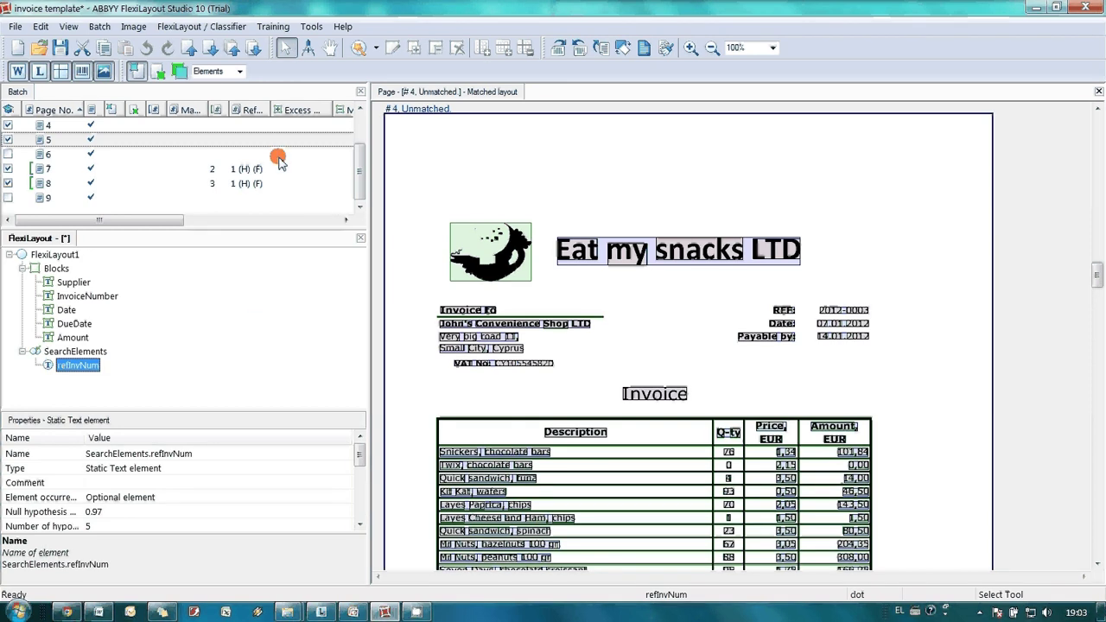
{"action": "left_click", "coordinate": [157, 70]}
{"action": "left_click", "coordinate": [393, 48]}
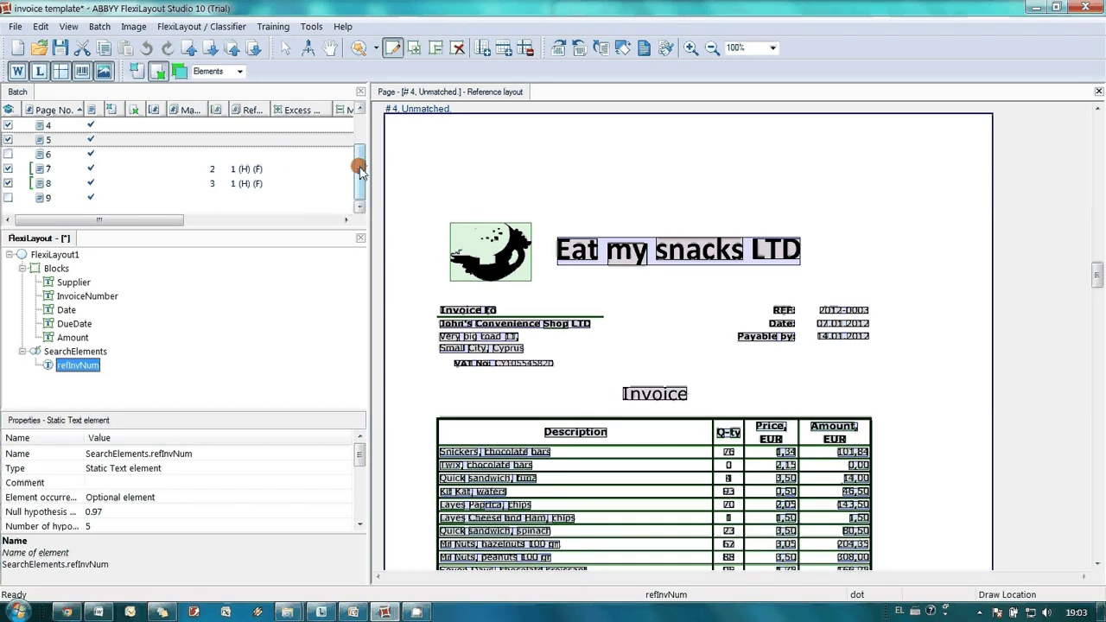
{"action": "left_click_drag", "start_coordinate": [361, 172], "coordinate": [359, 129]}
{"action": "left_click", "coordinate": [49, 125]}
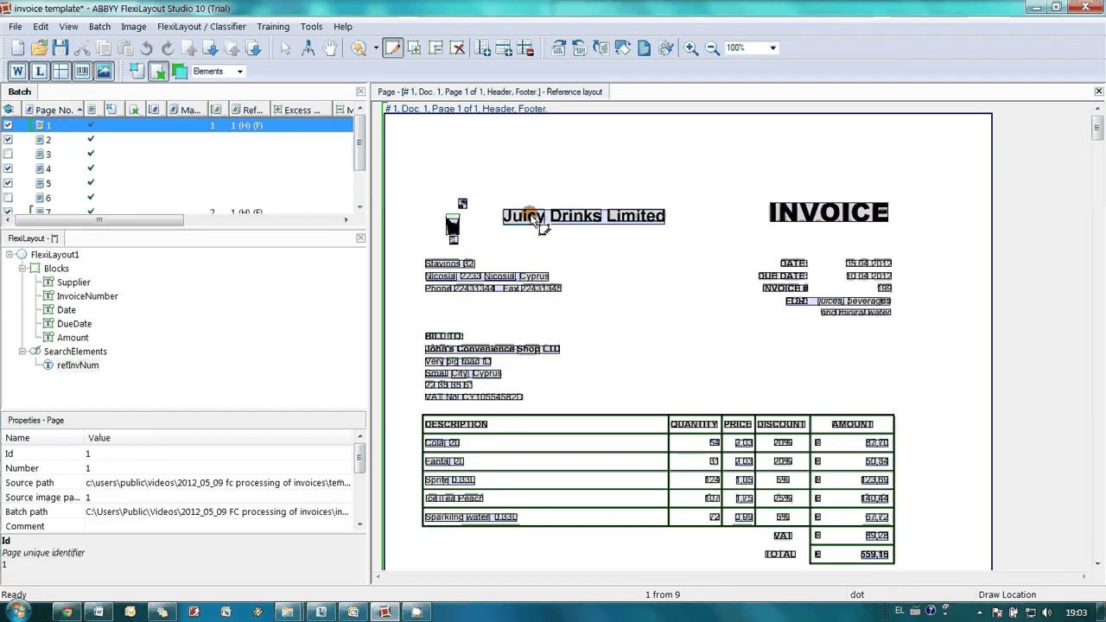
{"action": "left_click", "coordinate": [764, 287]}
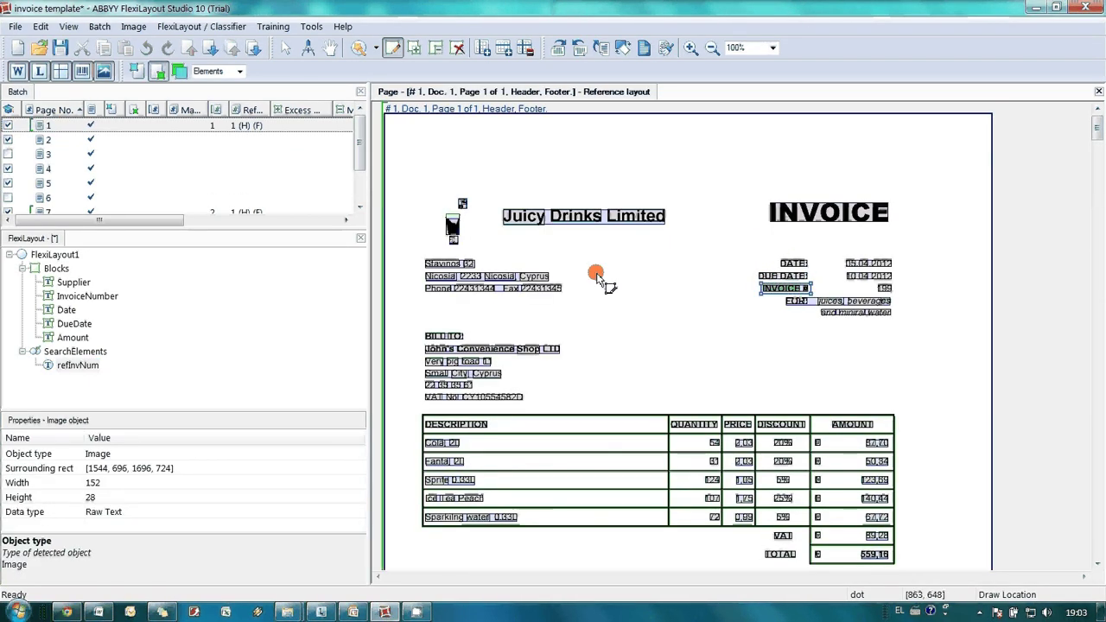
{"action": "left_click", "coordinate": [110, 137]}
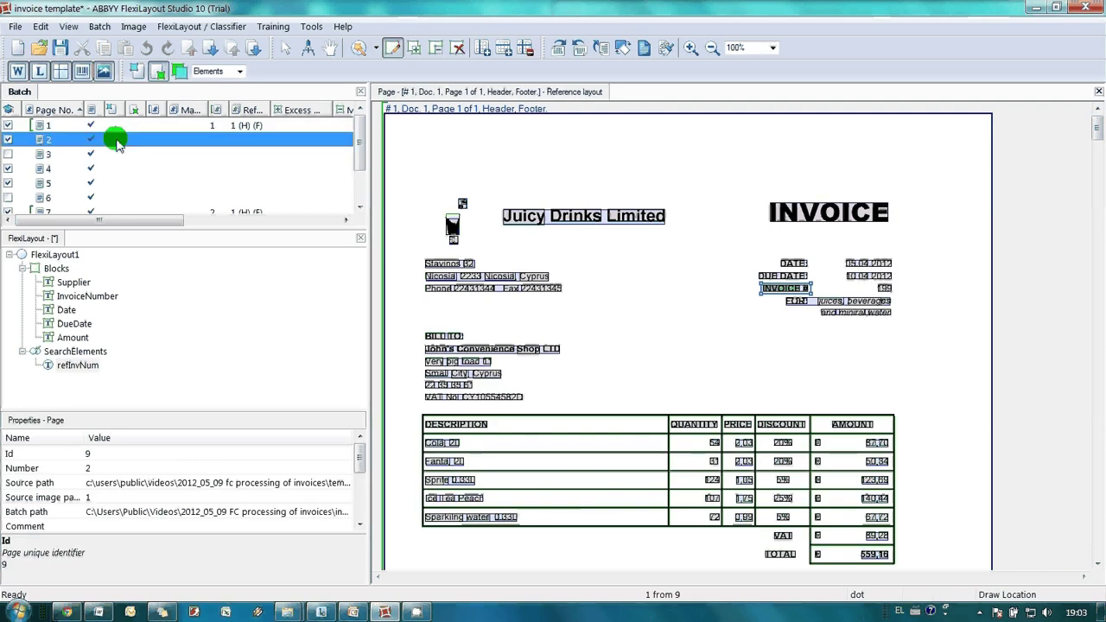
{"action": "left_click", "coordinate": [764, 287]}
{"action": "left_click", "coordinate": [796, 290]}
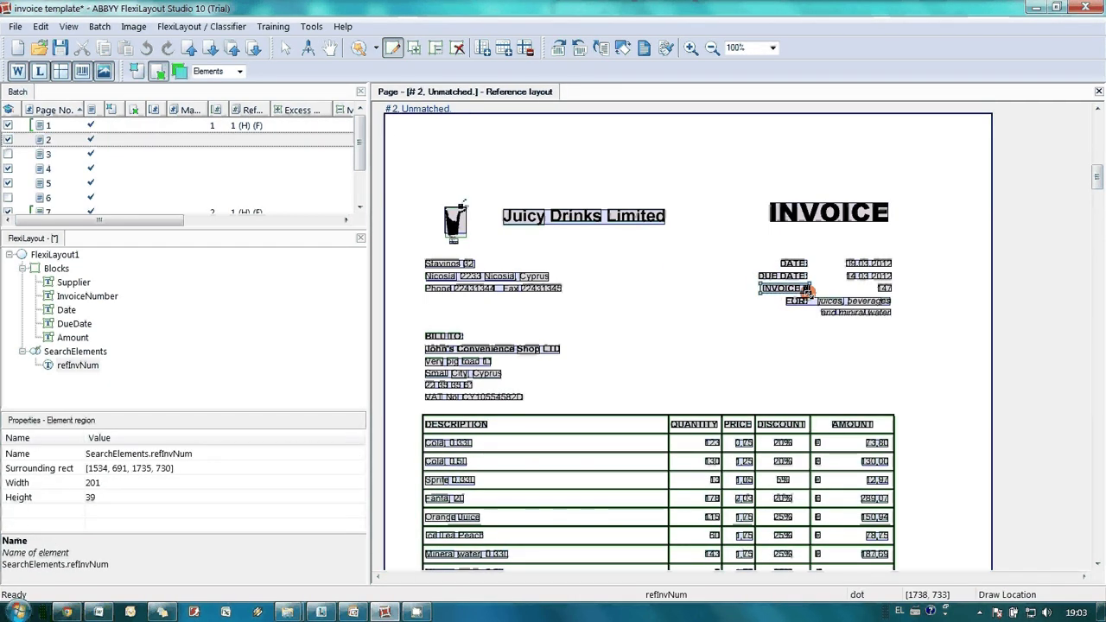
Step: Outline the "REF:" label as the refInvNum reference region on pages 4 and 5
{"action": "left_click", "coordinate": [99, 171]}
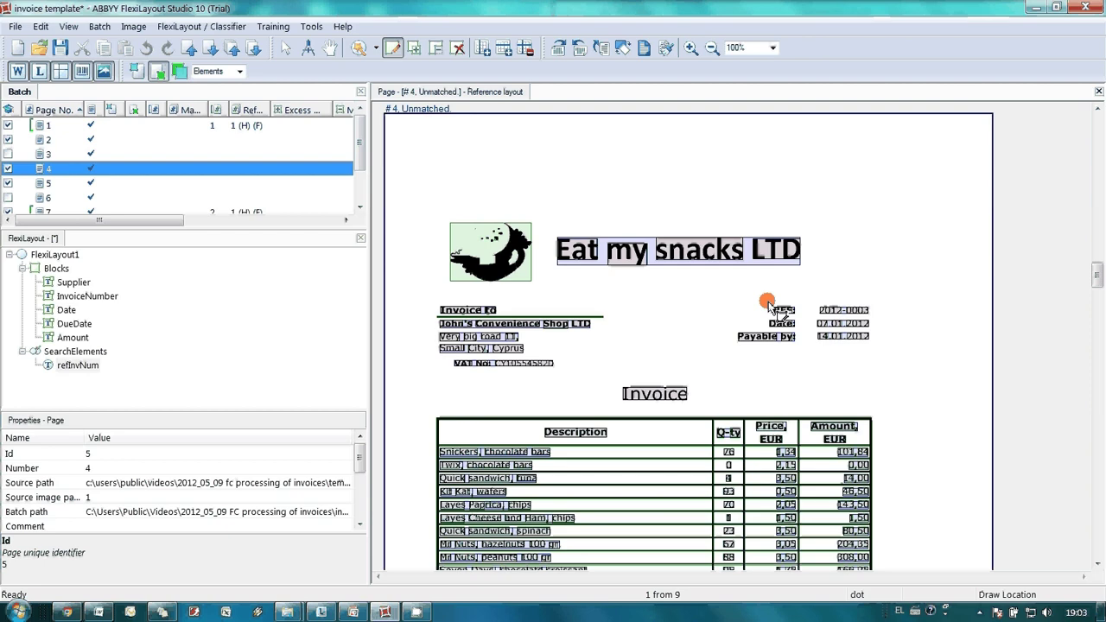
{"action": "left_click", "coordinate": [771, 307]}
{"action": "left_click", "coordinate": [780, 313]}
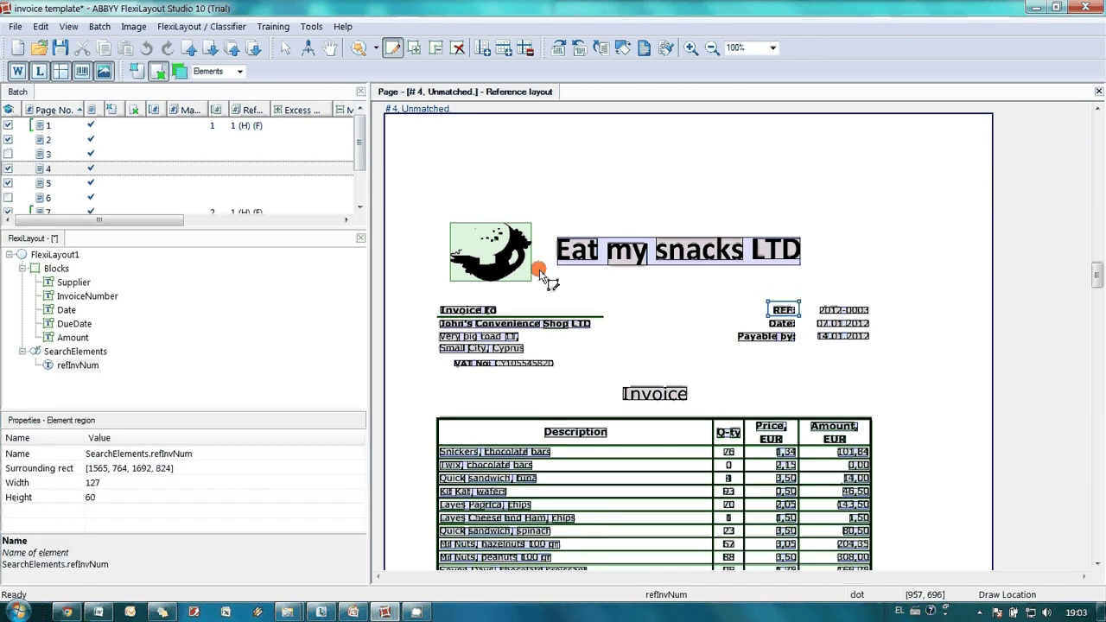
{"action": "left_click", "coordinate": [62, 186]}
{"action": "left_click", "coordinate": [772, 306]}
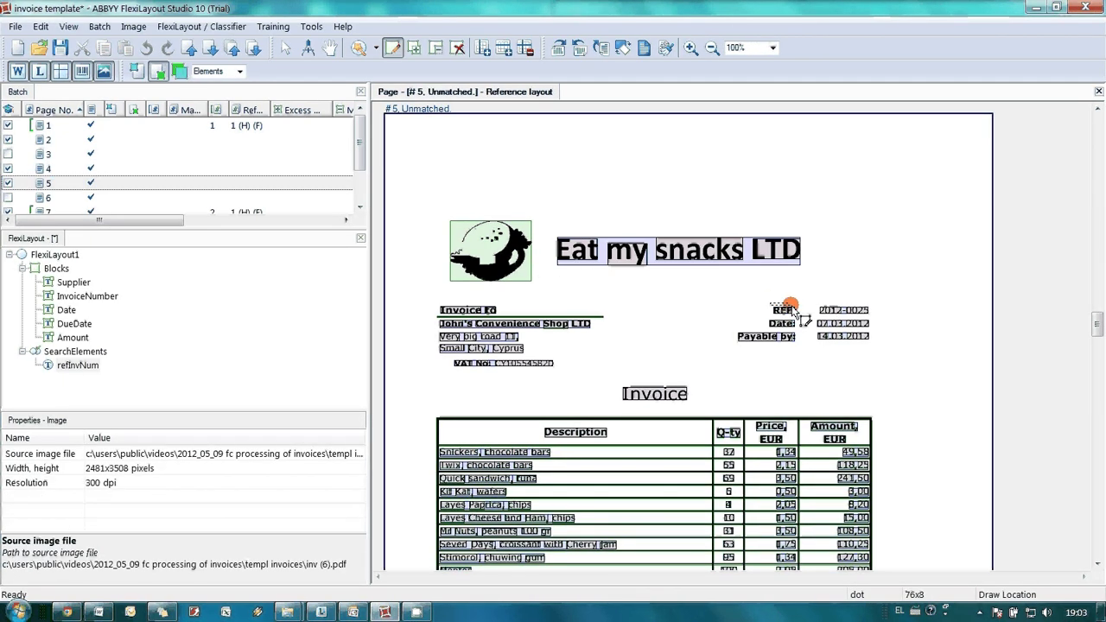
{"action": "left_click", "coordinate": [791, 309]}
Step: Outline the "Number" label as the refInvNum reference region on pages 7 and 8
{"action": "left_click_drag", "start_coordinate": [363, 166], "coordinate": [367, 180]}
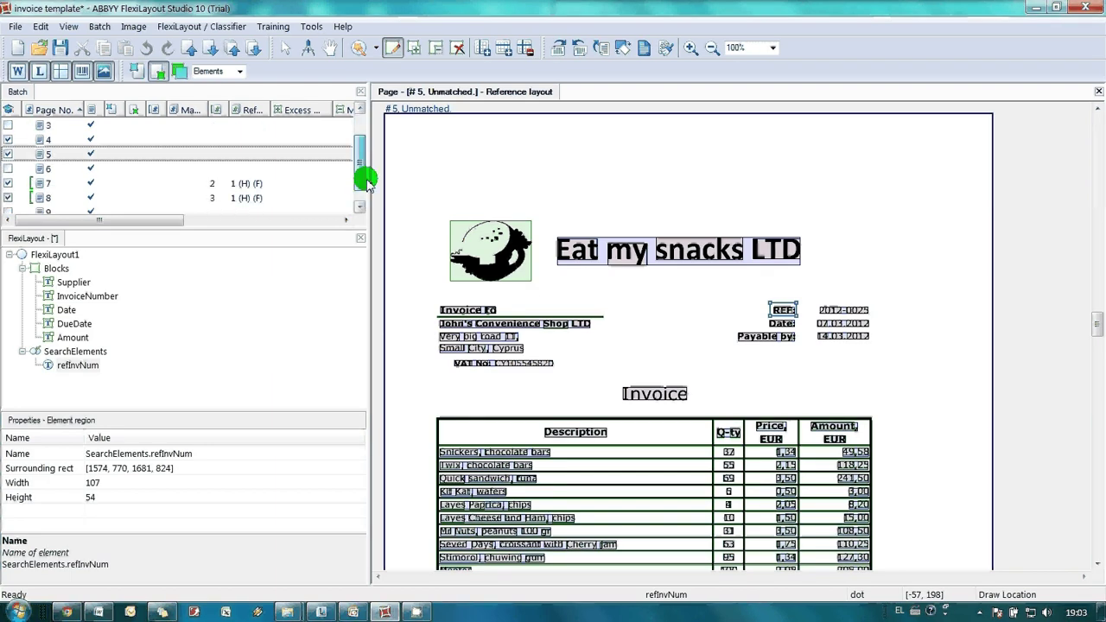
{"action": "left_click", "coordinate": [64, 168]}
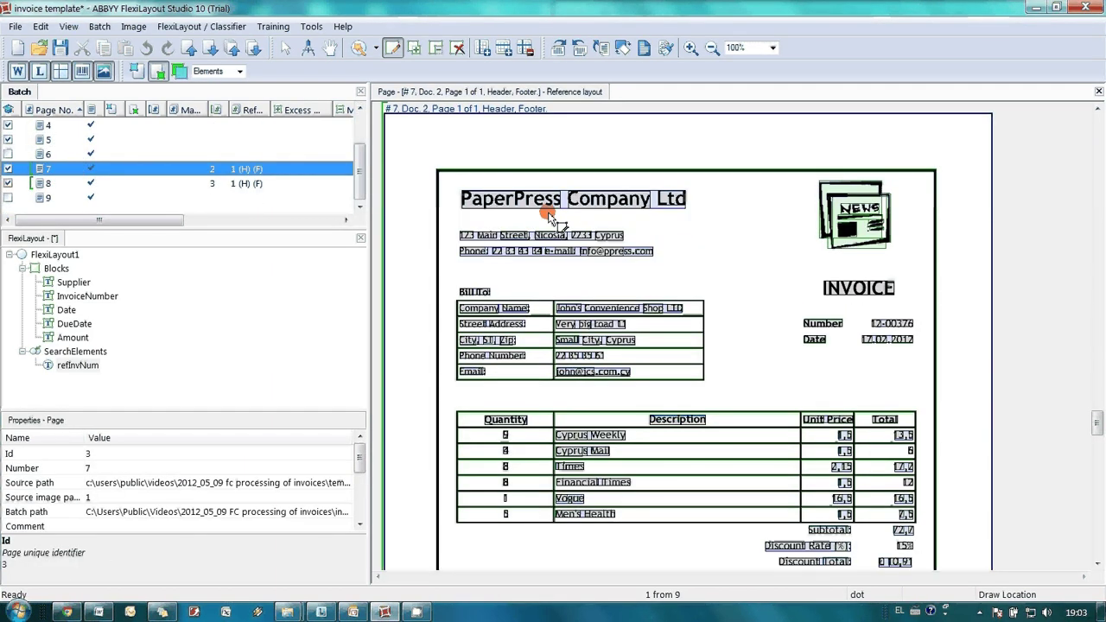
{"action": "left_click", "coordinate": [803, 318]}
{"action": "left_click", "coordinate": [817, 321]}
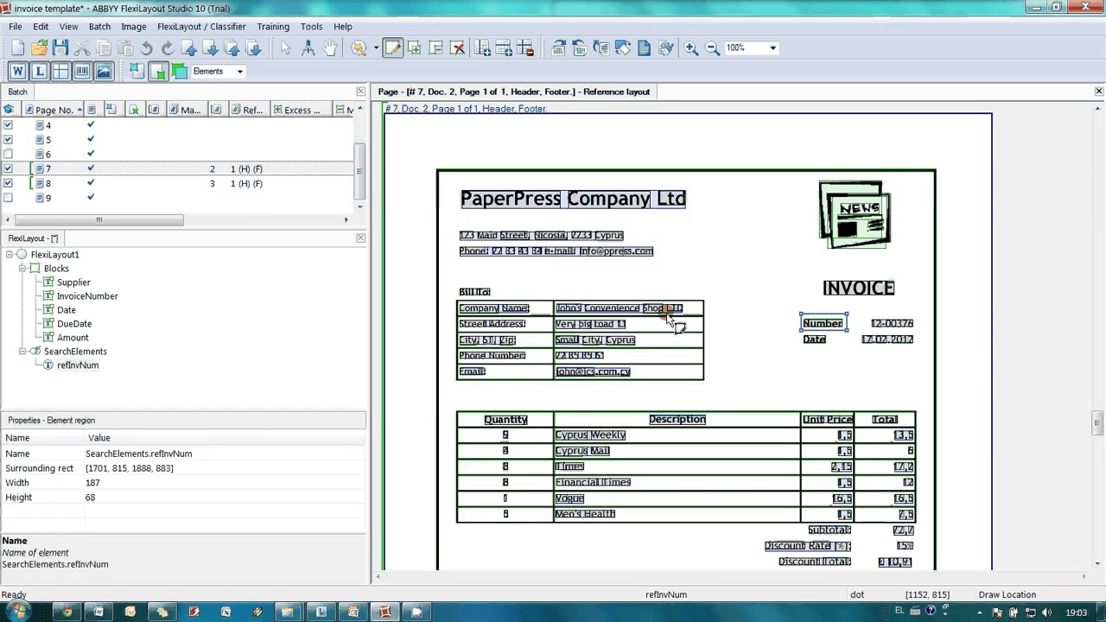
{"action": "left_click", "coordinate": [122, 184]}
{"action": "left_click", "coordinate": [803, 319]}
{"action": "left_click", "coordinate": [836, 329]}
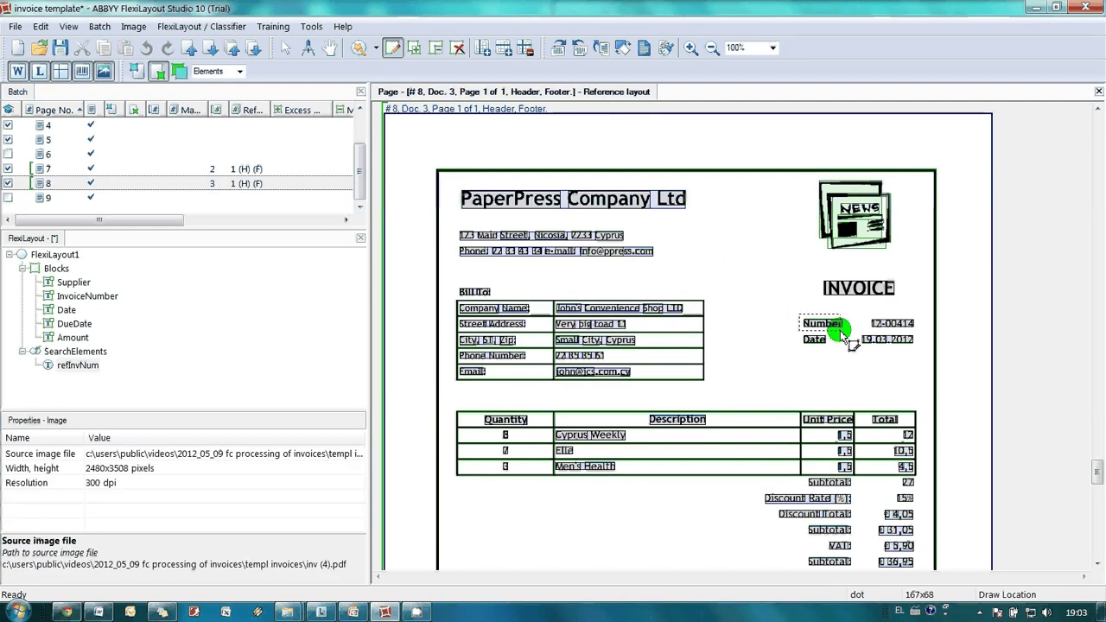
{"action": "left_click_drag", "start_coordinate": [851, 344], "coordinate": [846, 331]}
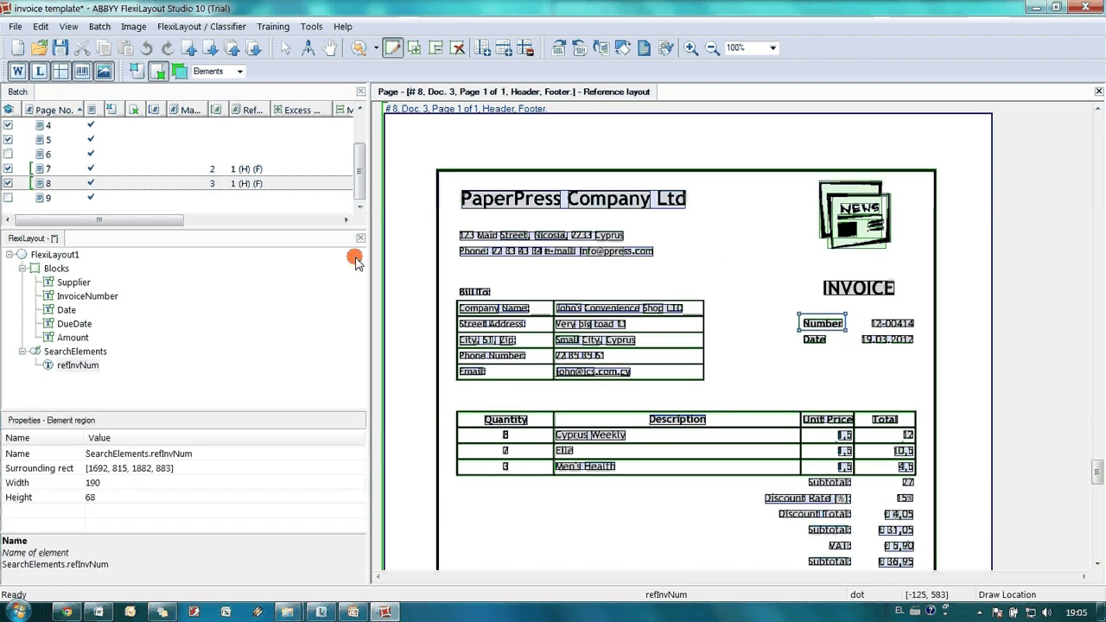
Step: Train the refInvNum element's parameters and apply the trained values in place of the selected ones
{"action": "left_click", "coordinate": [78, 365]}
{"action": "right_click", "coordinate": [78, 366]}
{"action": "mouse_move", "coordinate": [156, 238]}
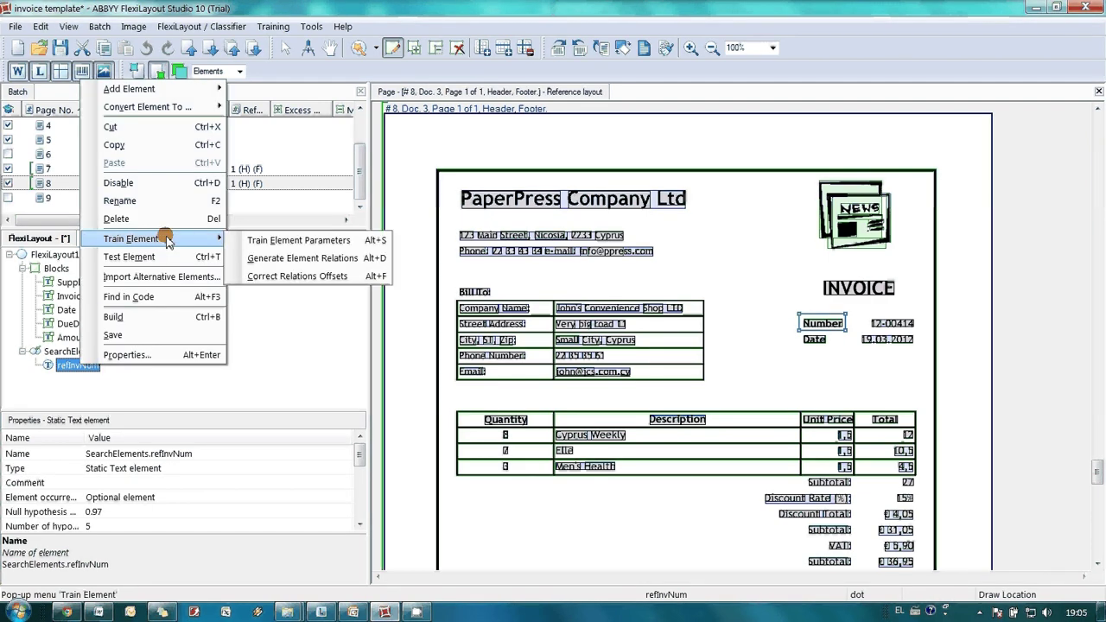
{"action": "left_click", "coordinate": [288, 240]}
{"action": "left_click", "coordinate": [658, 430]}
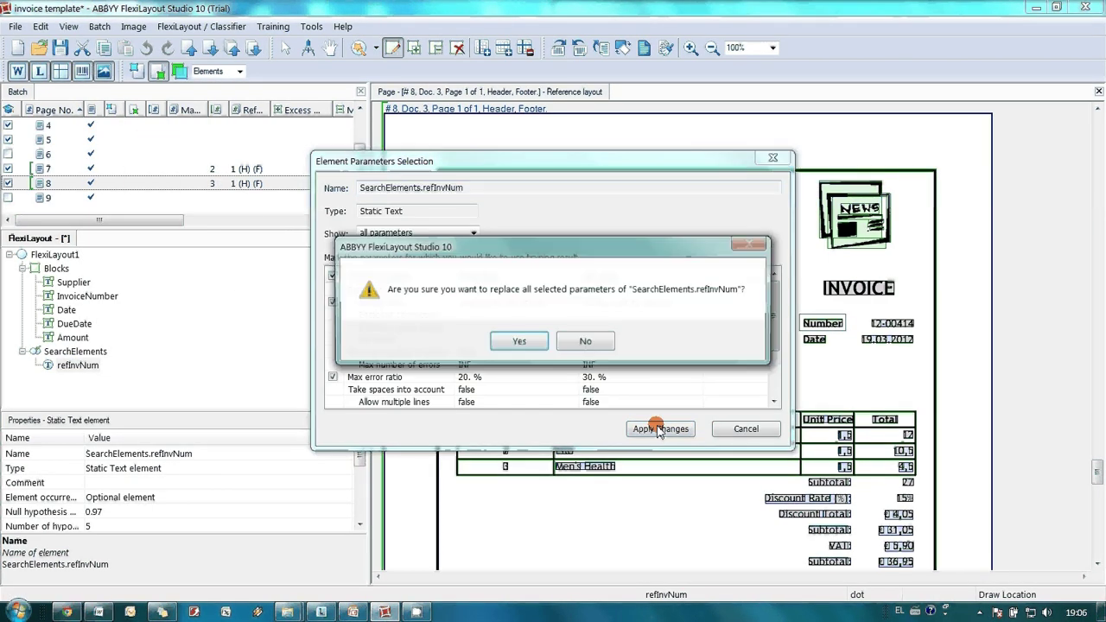
{"action": "left_click", "coordinate": [518, 342]}
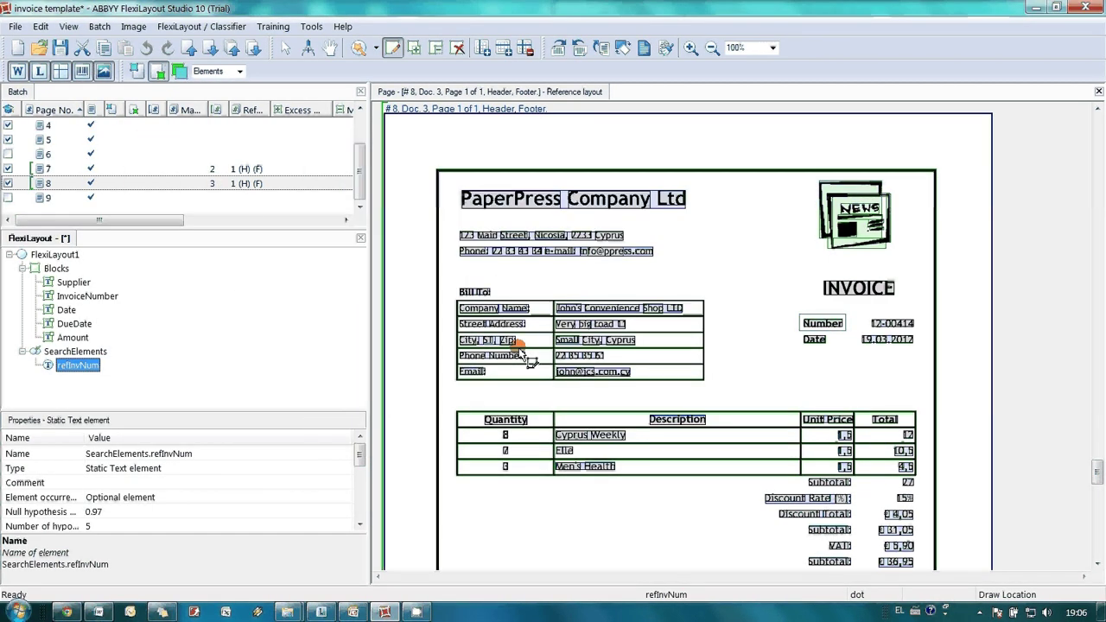
Step: Review the trained refInvNum element's static text, search constraints and relations in its properties
{"action": "right_click", "coordinate": [86, 367]}
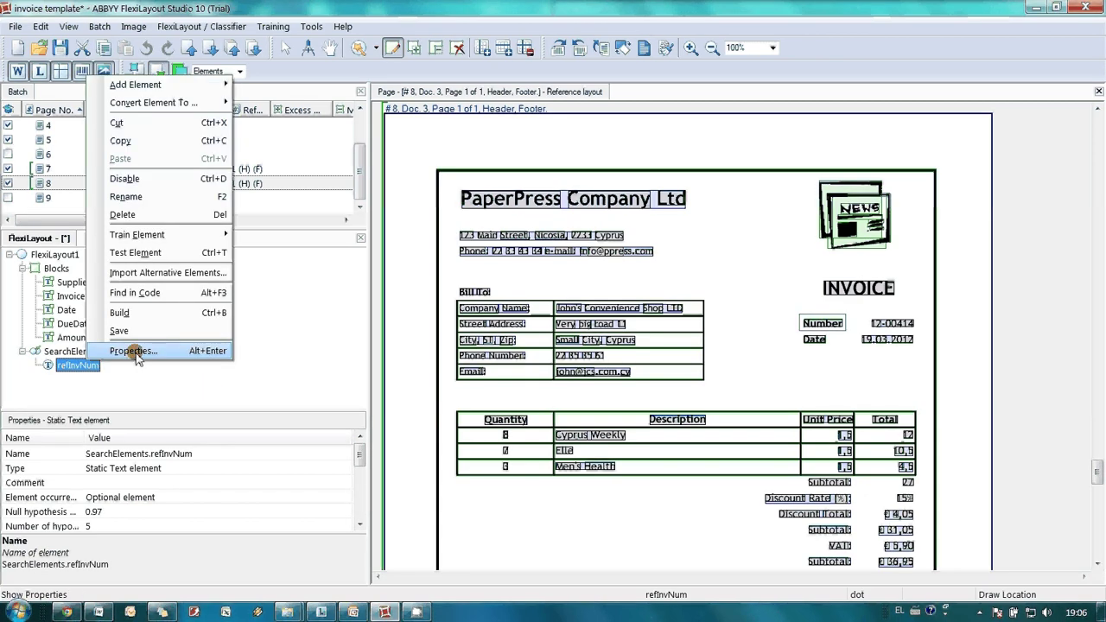
{"action": "left_click", "coordinate": [123, 350]}
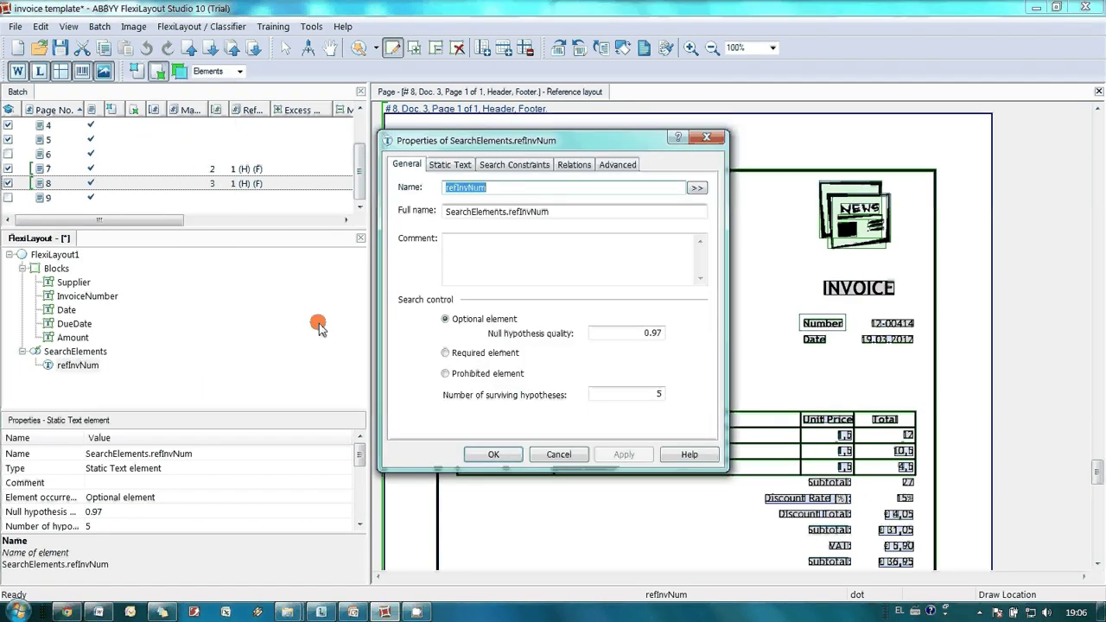
{"action": "left_click", "coordinate": [453, 164]}
{"action": "left_click", "coordinate": [508, 166]}
{"action": "left_click", "coordinate": [574, 164]}
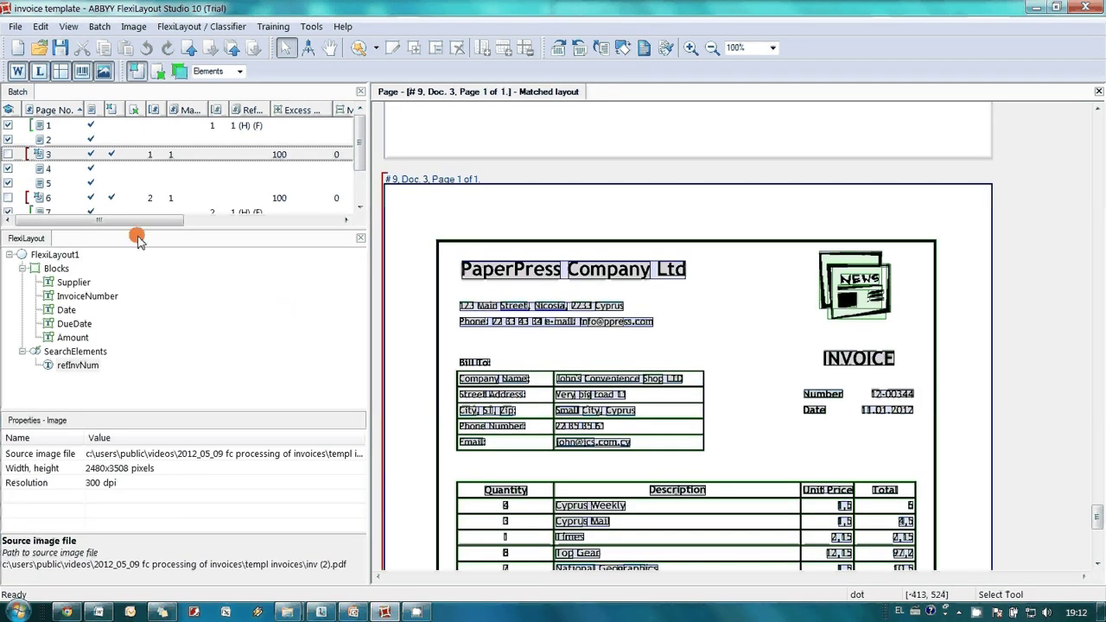
Step: Match the FlexiLayout against the non-training pages 3, 6 and 9
{"action": "left_click", "coordinate": [60, 198], "text": "ctrl"}
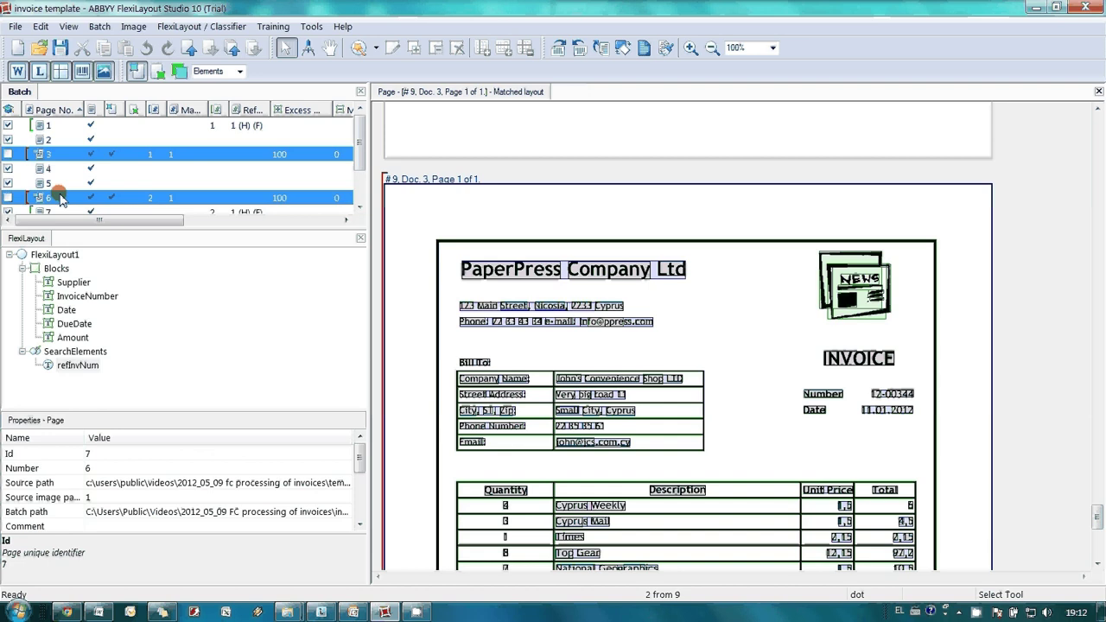
{"action": "scroll", "coordinate": [294, 168], "scroll_direction": "down", "scroll_amount": 1}
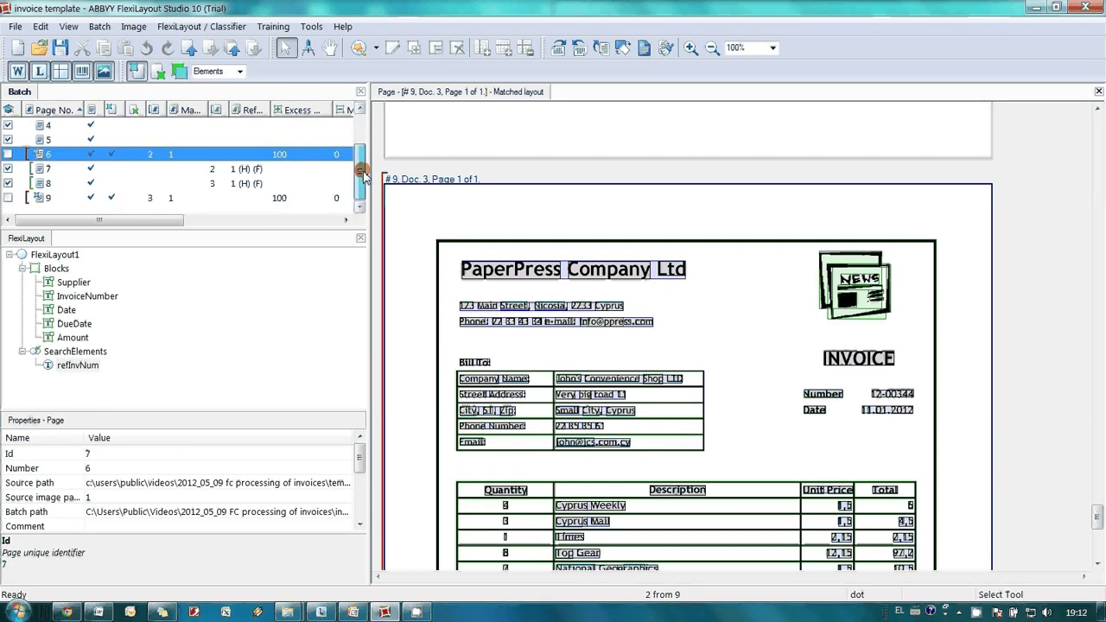
{"action": "left_click", "coordinate": [67, 197], "text": "ctrl"}
{"action": "right_click", "coordinate": [69, 198]}
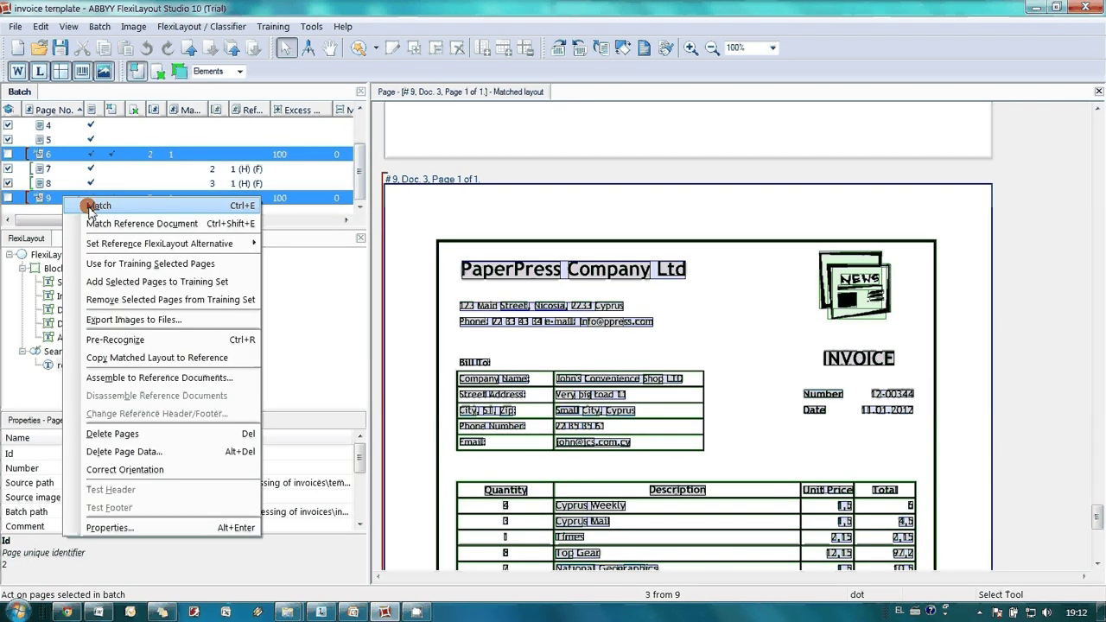
{"action": "left_click", "coordinate": [89, 212]}
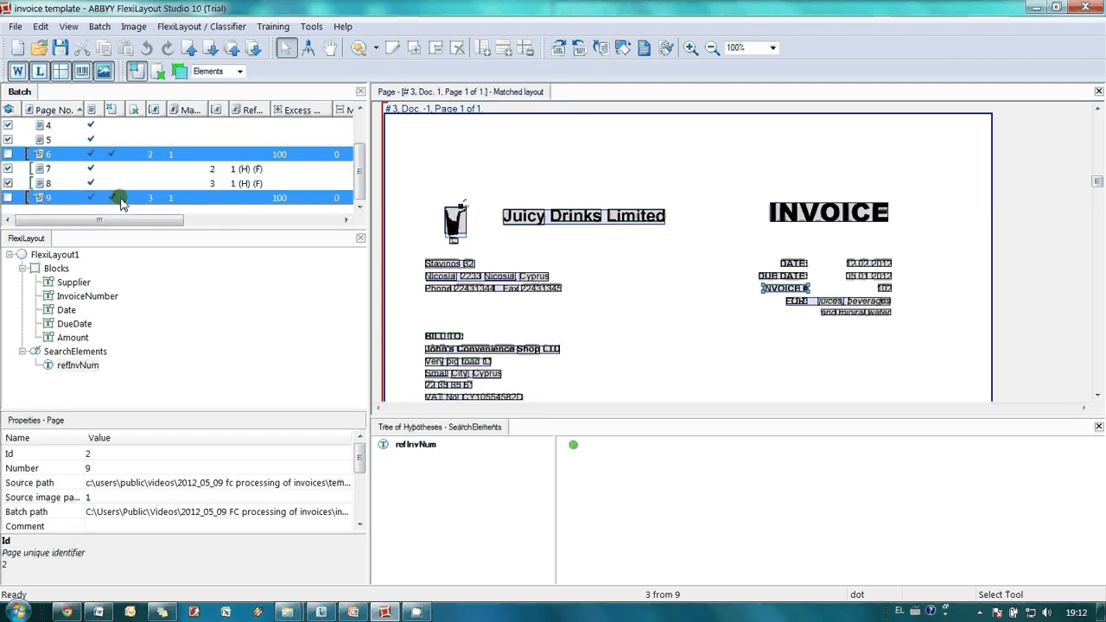
Step: Check where refInvNum is located in the matched layouts of pages 9, 6 and 3
{"action": "left_click", "coordinate": [78, 198]}
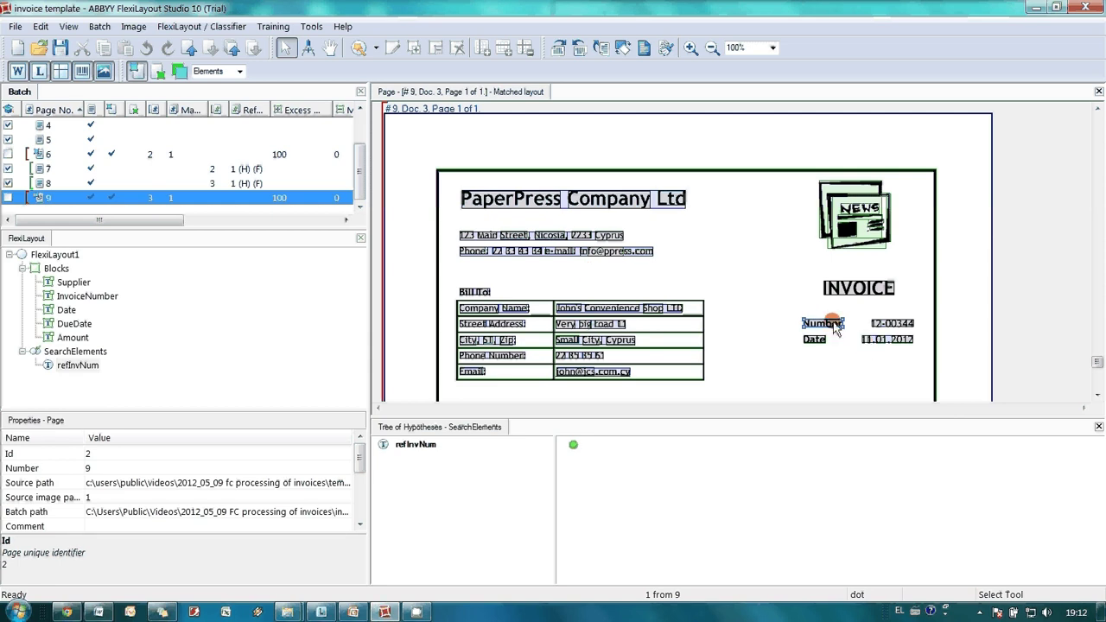
{"action": "left_click", "coordinate": [118, 154]}
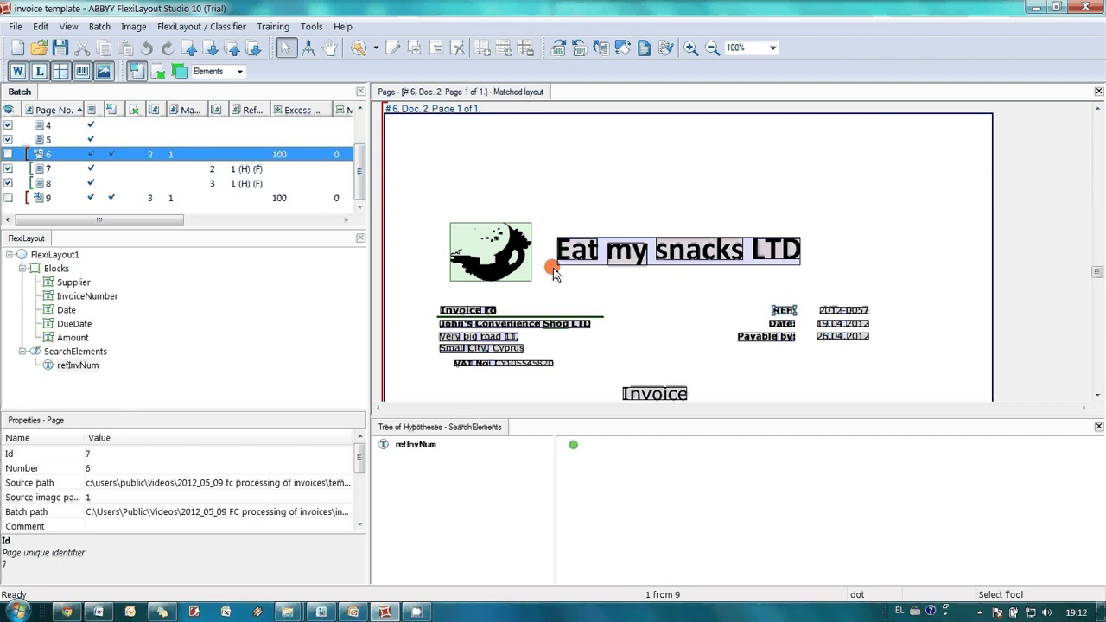
{"action": "left_click_drag", "start_coordinate": [364, 167], "coordinate": [363, 139]}
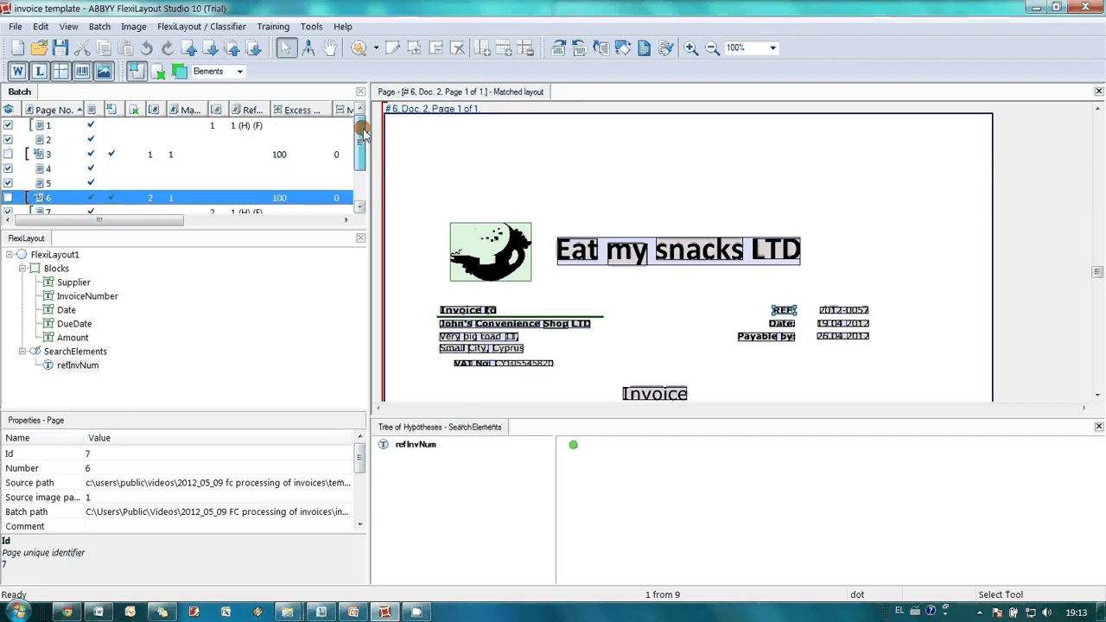
{"action": "left_click", "coordinate": [50, 153]}
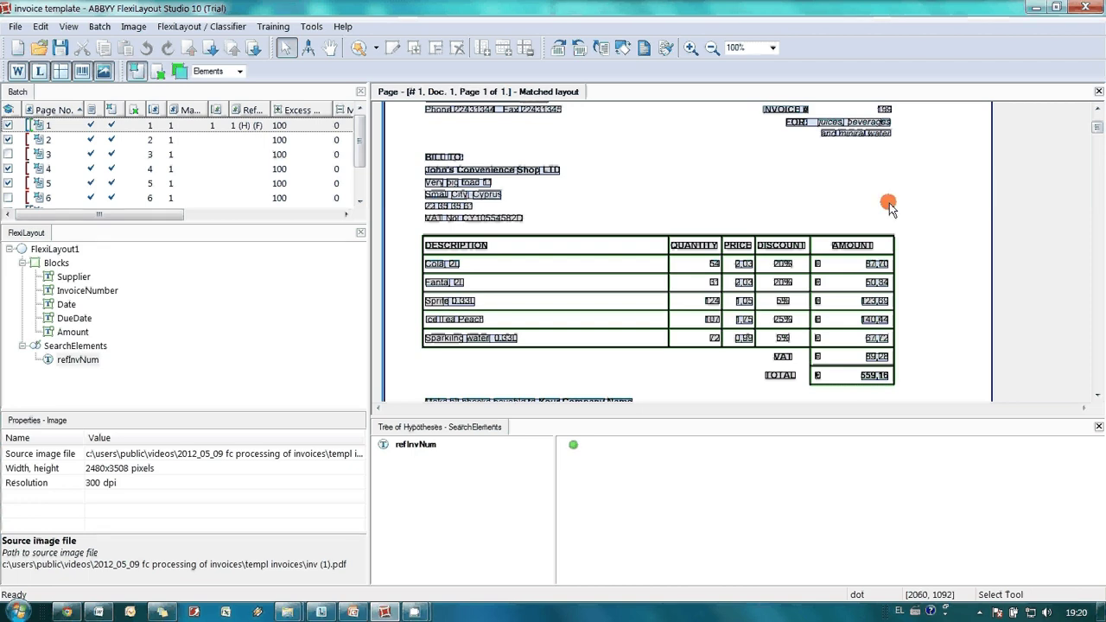
Step: Highlight refInvNum in the matched layout and check its location on the Juicy Drinks Limited invoices
{"action": "left_click", "coordinate": [106, 360]}
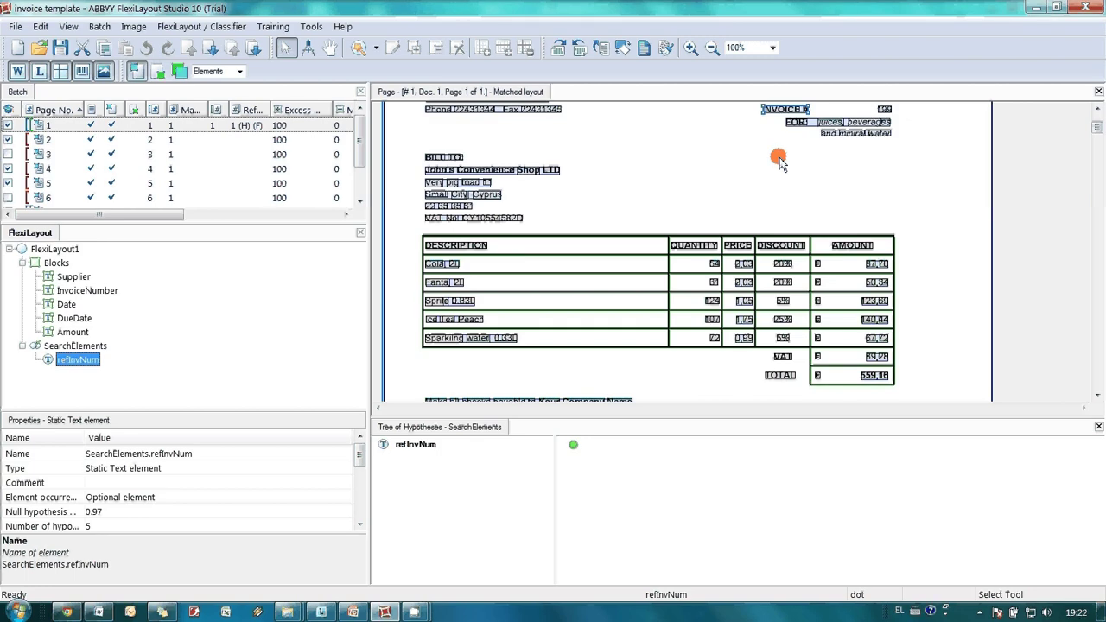
{"action": "scroll", "coordinate": [780, 160], "scroll_direction": "up", "scroll_amount": 3}
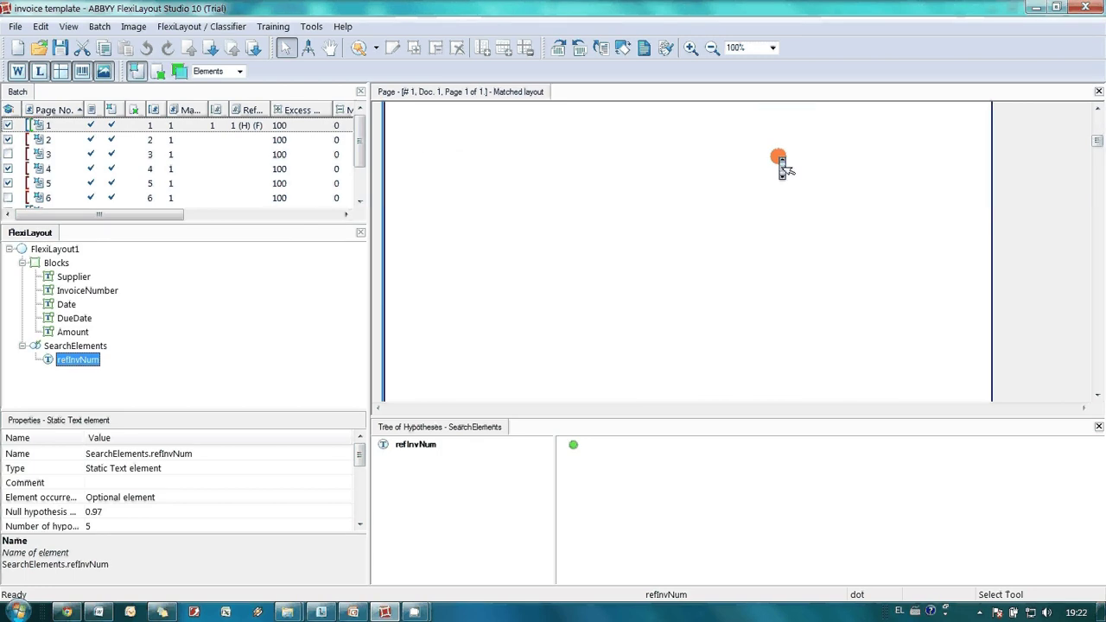
{"action": "scroll", "coordinate": [779, 161], "scroll_direction": "down", "scroll_amount": 15}
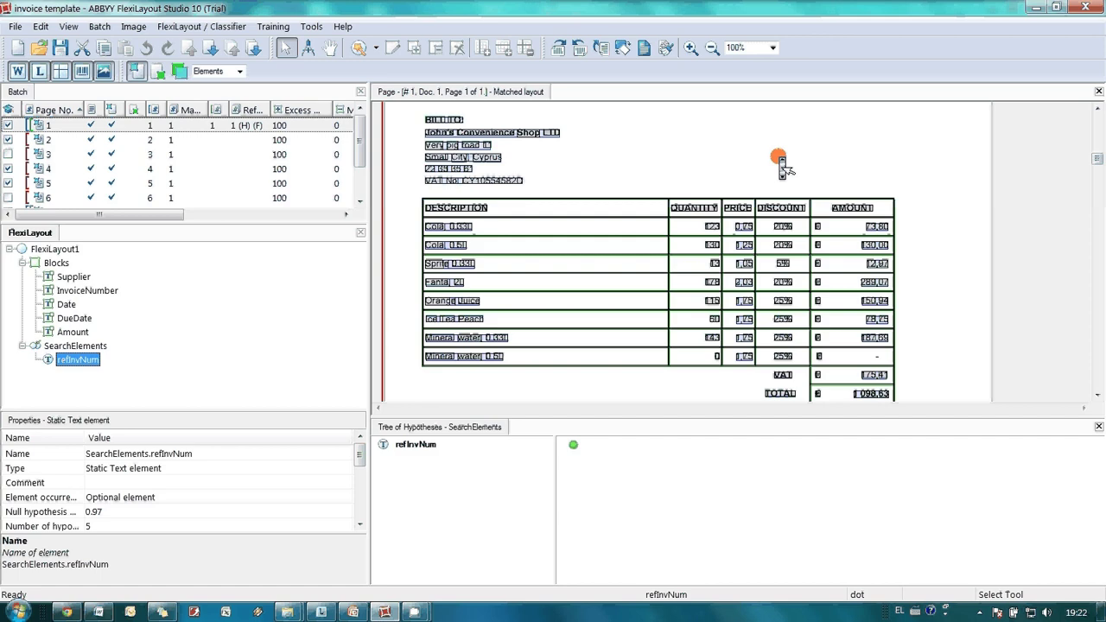
{"action": "scroll", "coordinate": [780, 161], "scroll_direction": "down", "scroll_amount": 3}
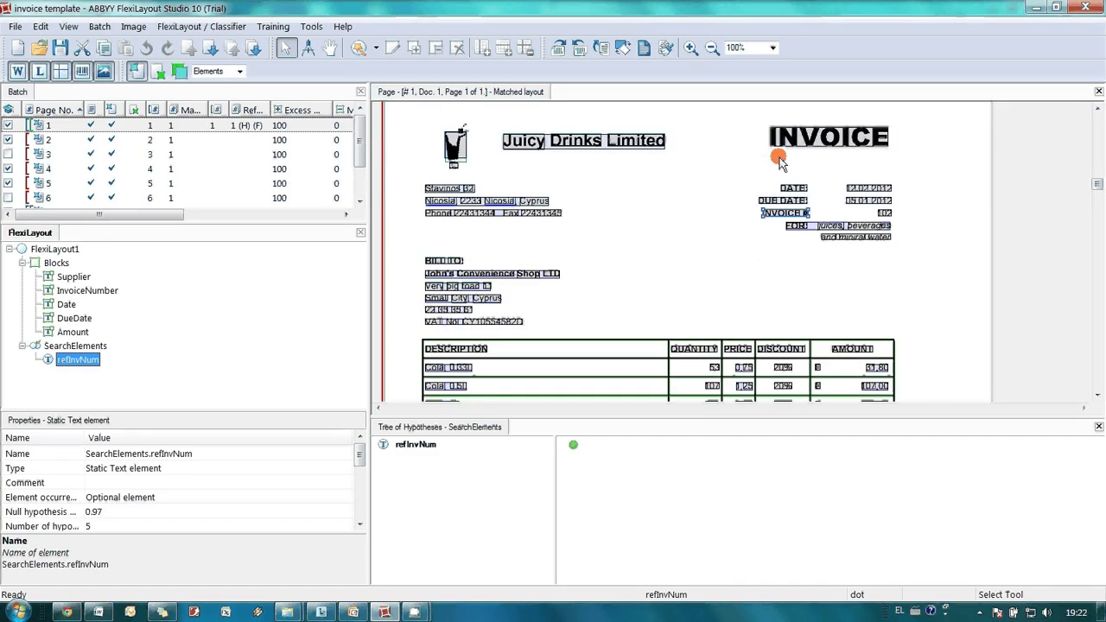
Step: Inspect the invoice number values beside the reference labels on the Juicy Drinks Limited and Eat my snacks LTD invoices
{"action": "left_click", "coordinate": [888, 212]}
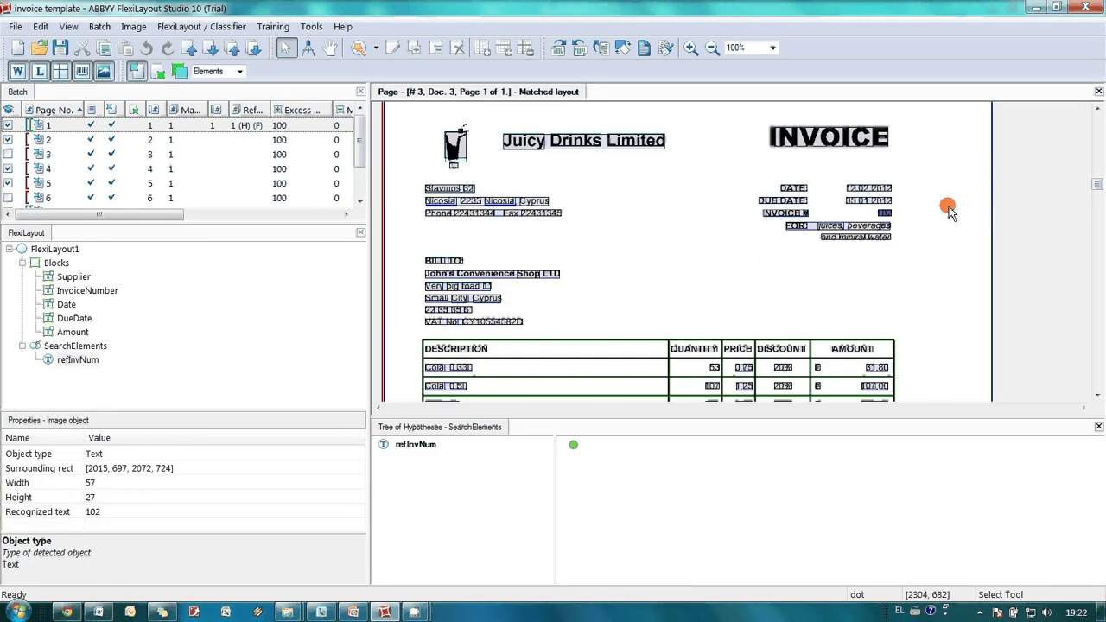
{"action": "scroll", "coordinate": [951, 209], "scroll_direction": "down", "scroll_amount": 15}
{"action": "scroll", "coordinate": [948, 210], "scroll_direction": "down", "scroll_amount": 6}
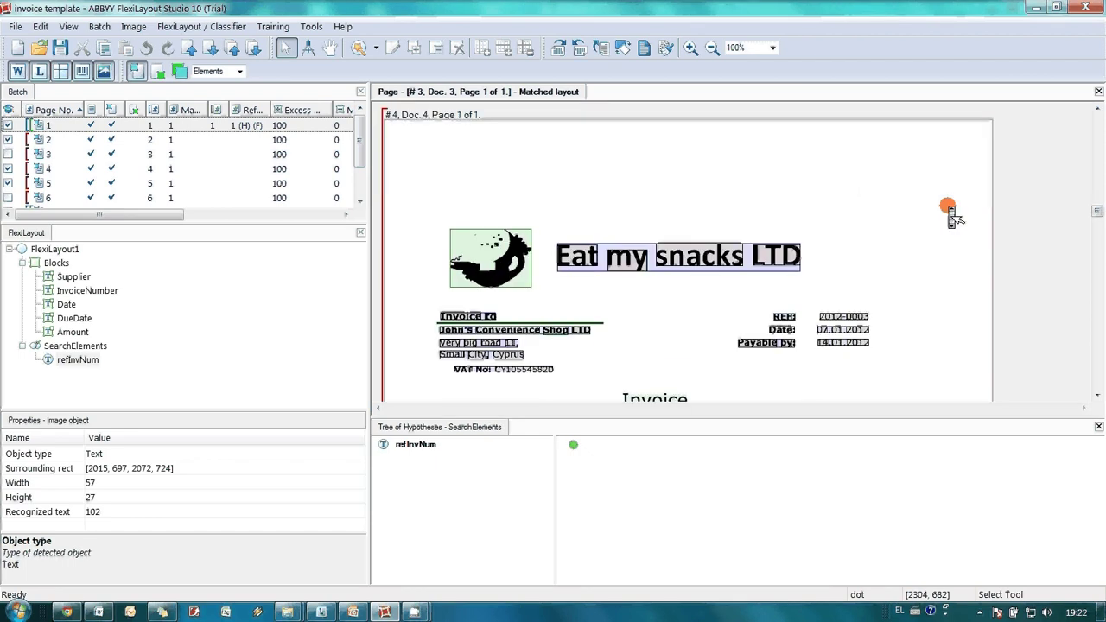
{"action": "left_click", "coordinate": [858, 199]}
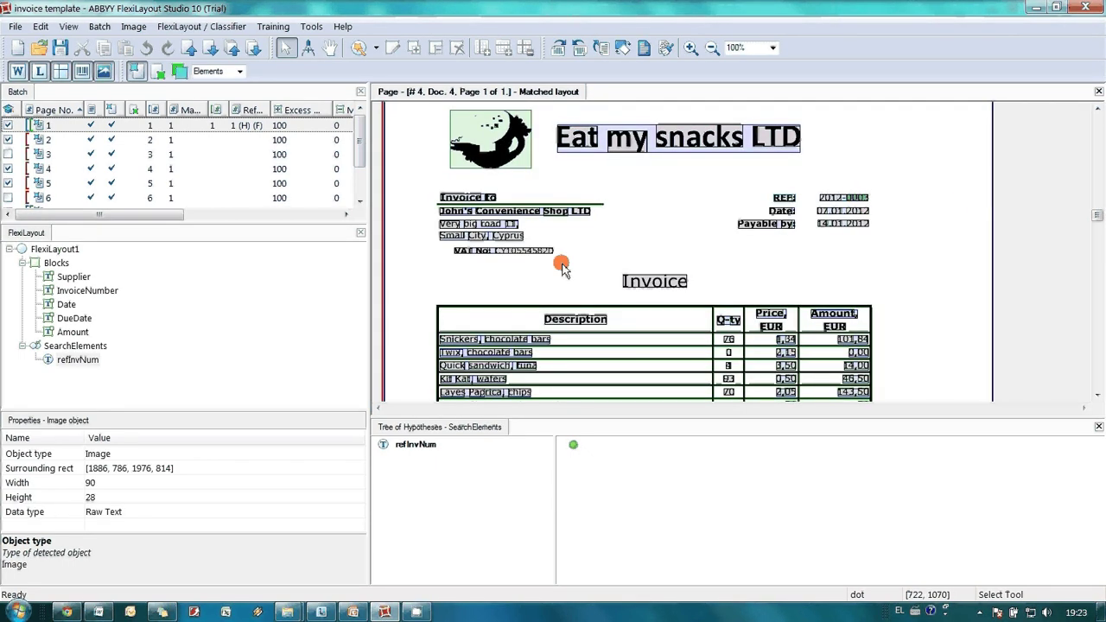
Step: Add a Character String element named invNum to SearchElements
{"action": "left_click", "coordinate": [75, 348]}
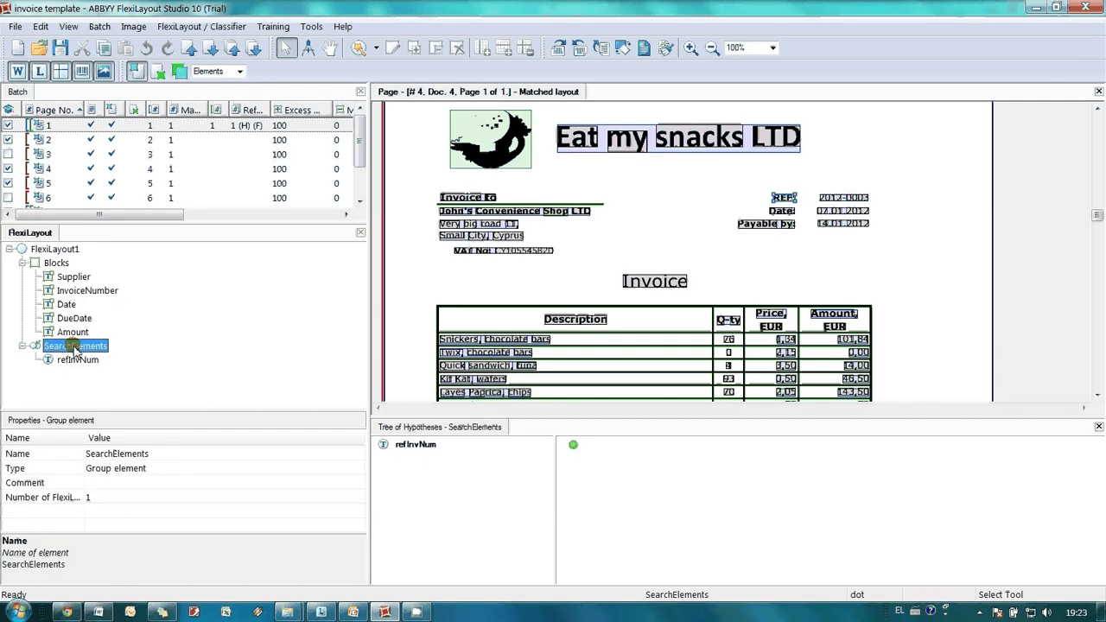
{"action": "right_click", "coordinate": [74, 350]}
{"action": "mouse_move", "coordinate": [184, 72]}
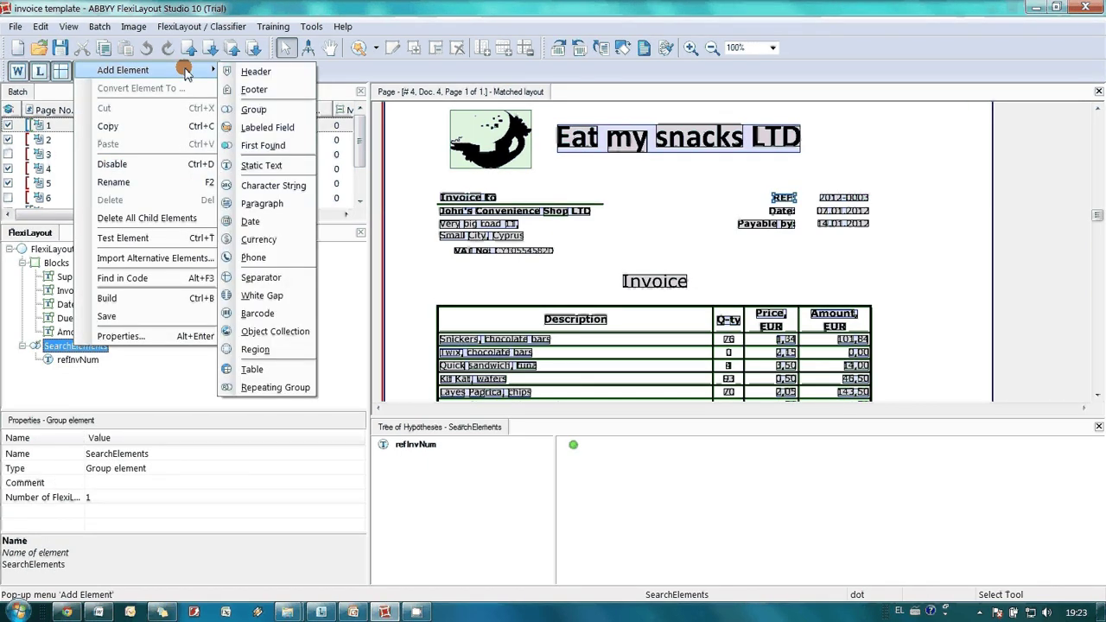
{"action": "left_click", "coordinate": [273, 185]}
{"action": "type", "text": "inv"}
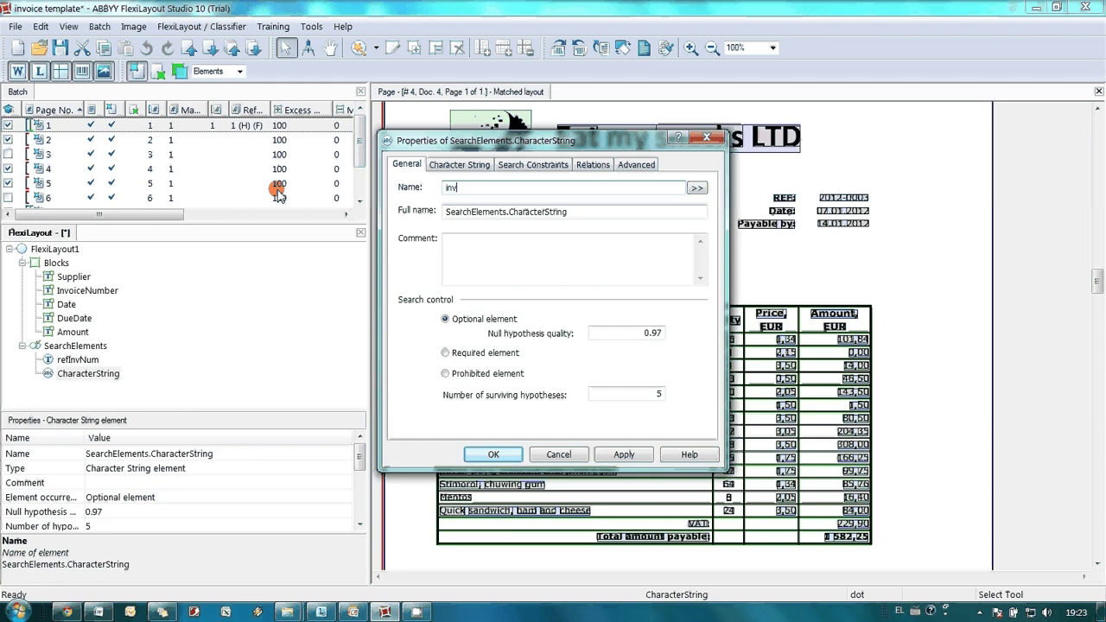
{"action": "type", "text": "Num"}
{"action": "key", "text": "Return"}
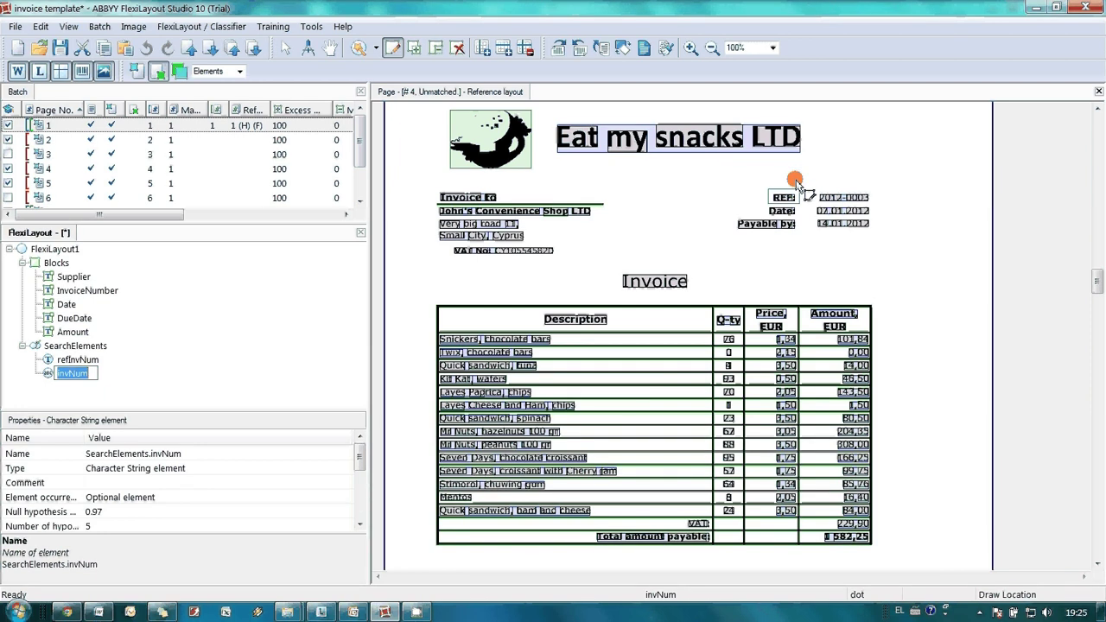
Step: Draw invNum regions around the invoice number values in the reference layouts of pages 4, 2 and 5
{"action": "left_click_drag", "start_coordinate": [815, 192], "coordinate": [873, 198]}
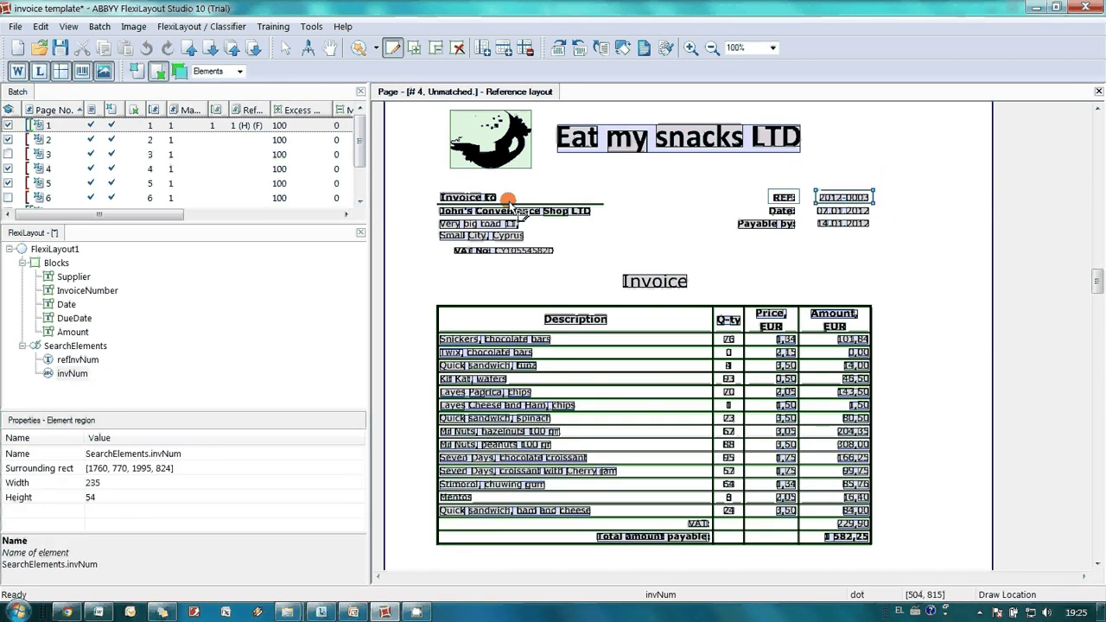
{"action": "left_click", "coordinate": [48, 138]}
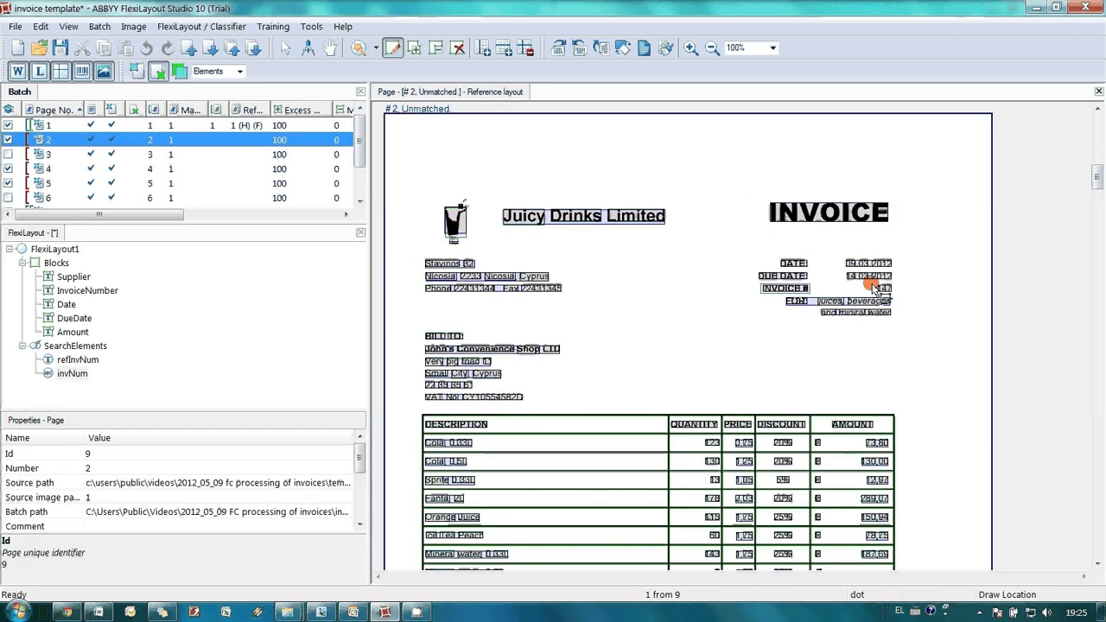
{"action": "left_click_drag", "start_coordinate": [847, 283], "coordinate": [897, 296]}
{"action": "left_click", "coordinate": [49, 169]}
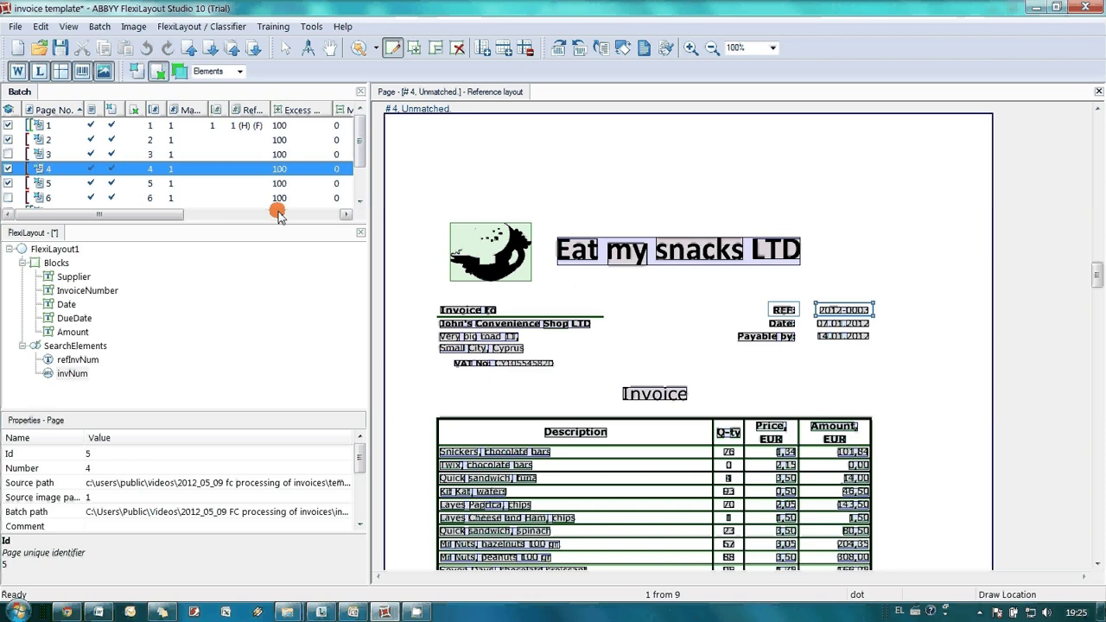
{"action": "left_click", "coordinate": [69, 183]}
{"action": "left_click", "coordinate": [871, 314]}
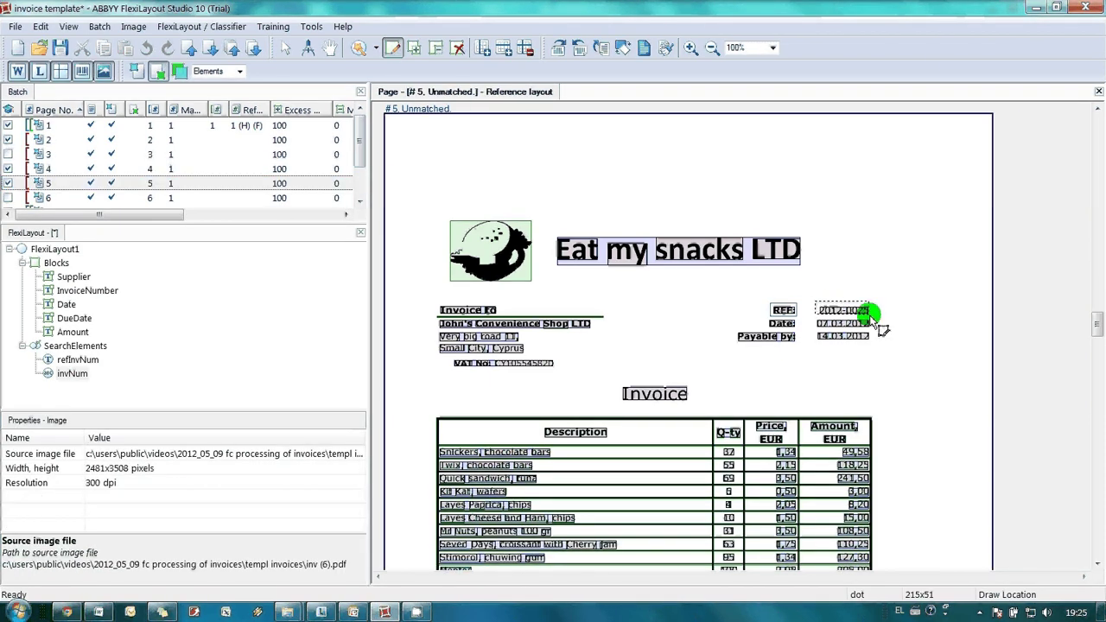
Step: Mark the invNum regions around the invoice number values in the reference layouts of pages 7, 8 and 1
{"action": "scroll", "coordinate": [358, 148], "scroll_direction": "down", "scroll_amount": 1}
{"action": "left_click", "coordinate": [72, 170]}
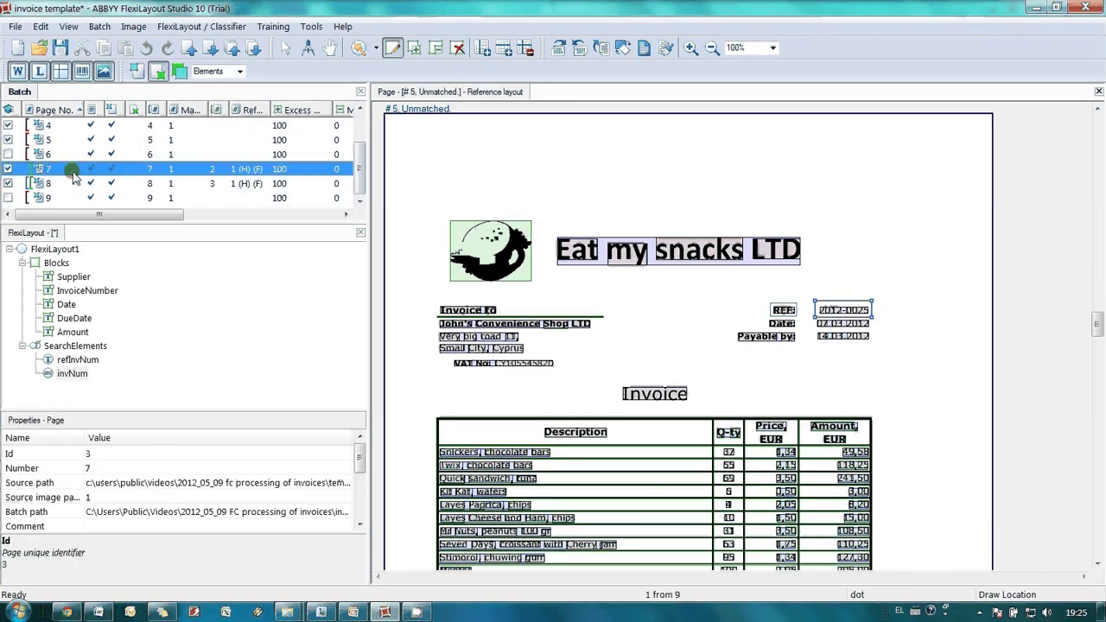
{"action": "left_click", "coordinate": [498, 283]}
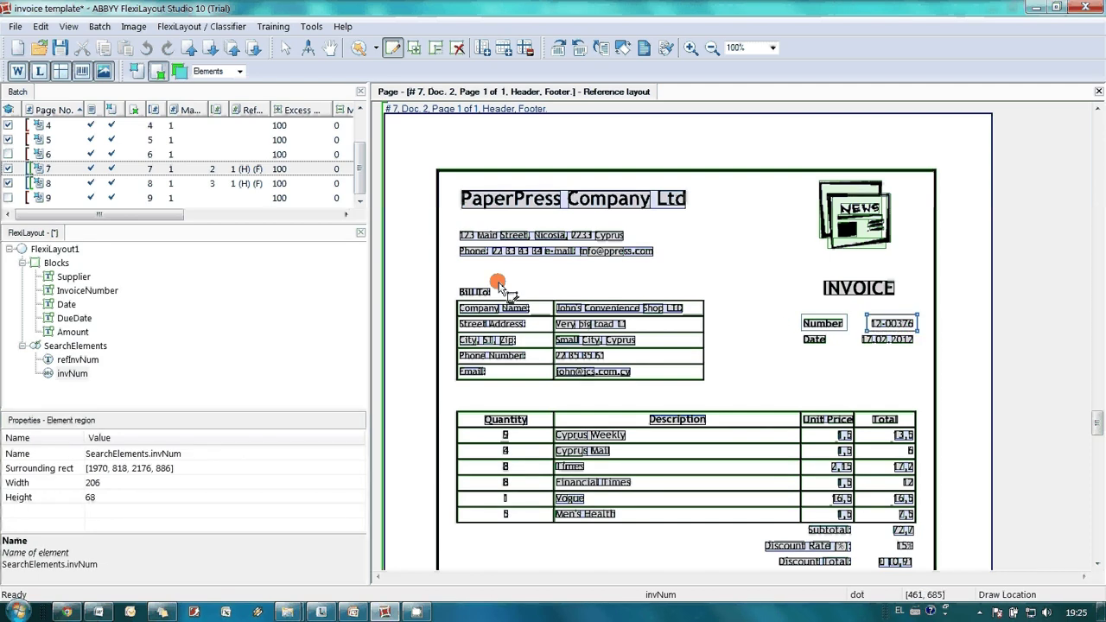
{"action": "left_click", "coordinate": [60, 183]}
{"action": "left_click", "coordinate": [871, 321]}
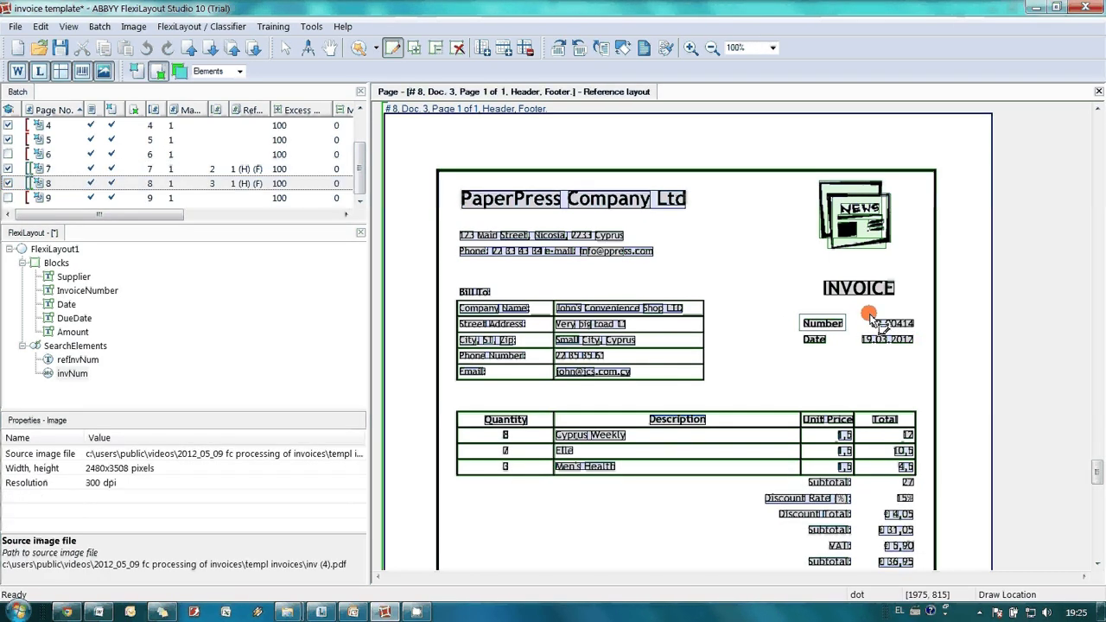
{"action": "left_click", "coordinate": [917, 332]}
{"action": "scroll", "coordinate": [363, 161], "scroll_direction": "up", "scroll_amount": 1}
{"action": "left_click", "coordinate": [216, 126]}
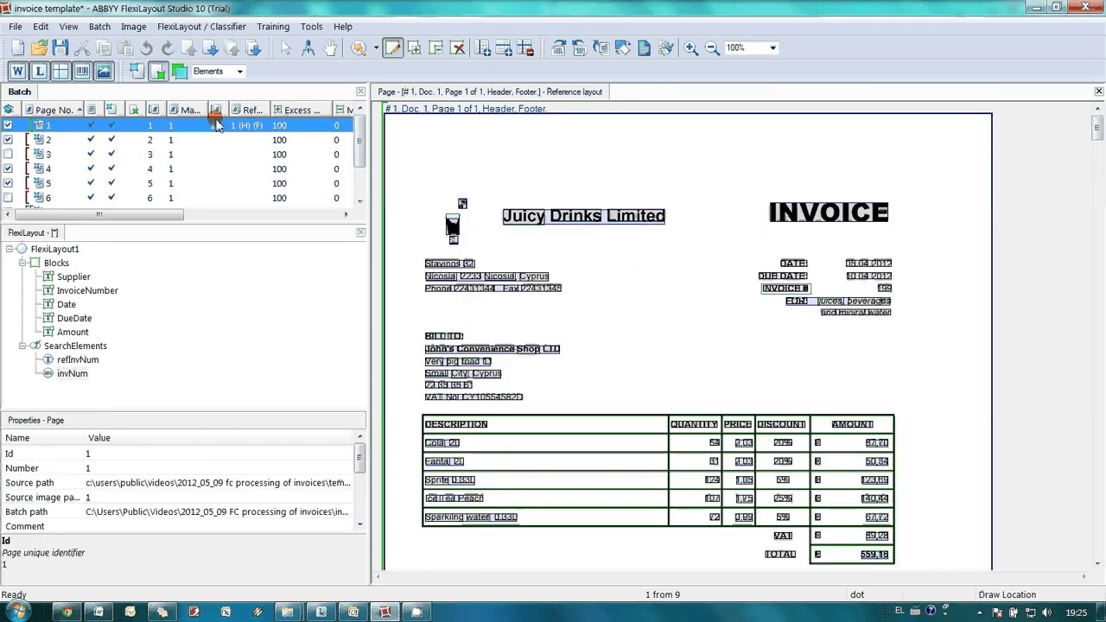
{"action": "left_click", "coordinate": [864, 285]}
{"action": "left_click", "coordinate": [885, 289]}
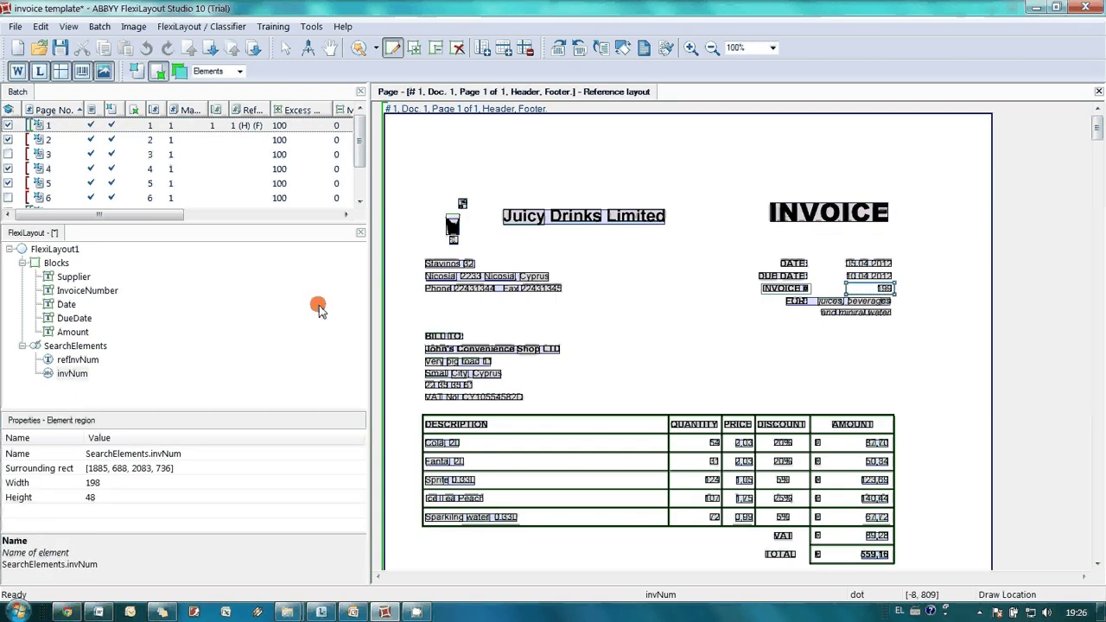
Step: Train the invNum element's parameters and apply the proposed changes
{"action": "right_click", "coordinate": [76, 376]}
{"action": "mouse_move", "coordinate": [164, 244]}
{"action": "left_click", "coordinate": [285, 245]}
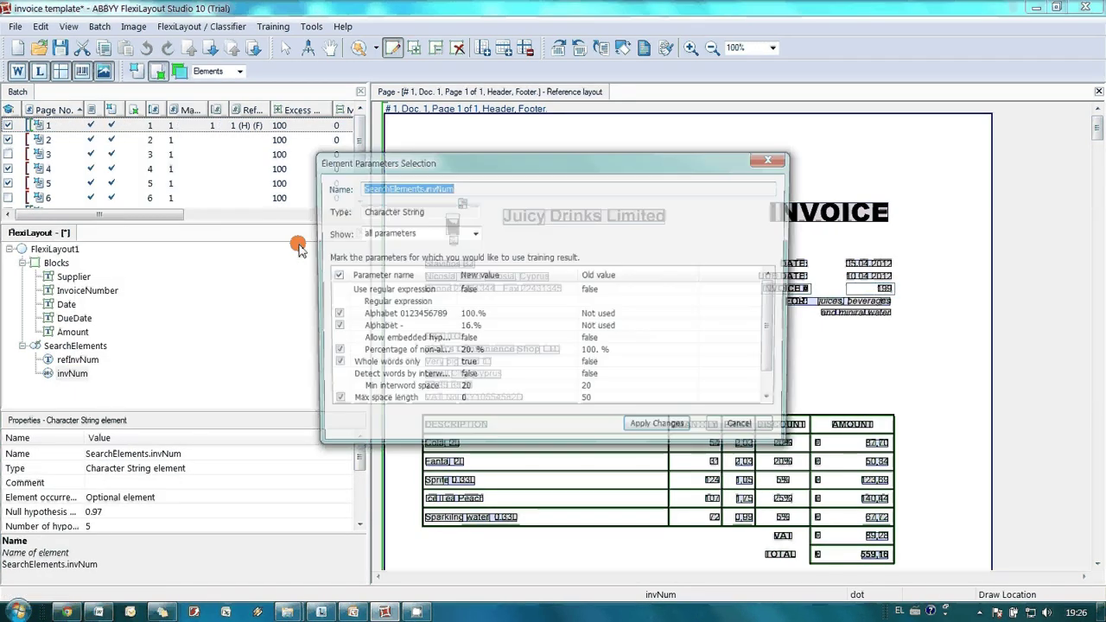
{"action": "left_click", "coordinate": [654, 429]}
{"action": "left_click", "coordinate": [524, 345]}
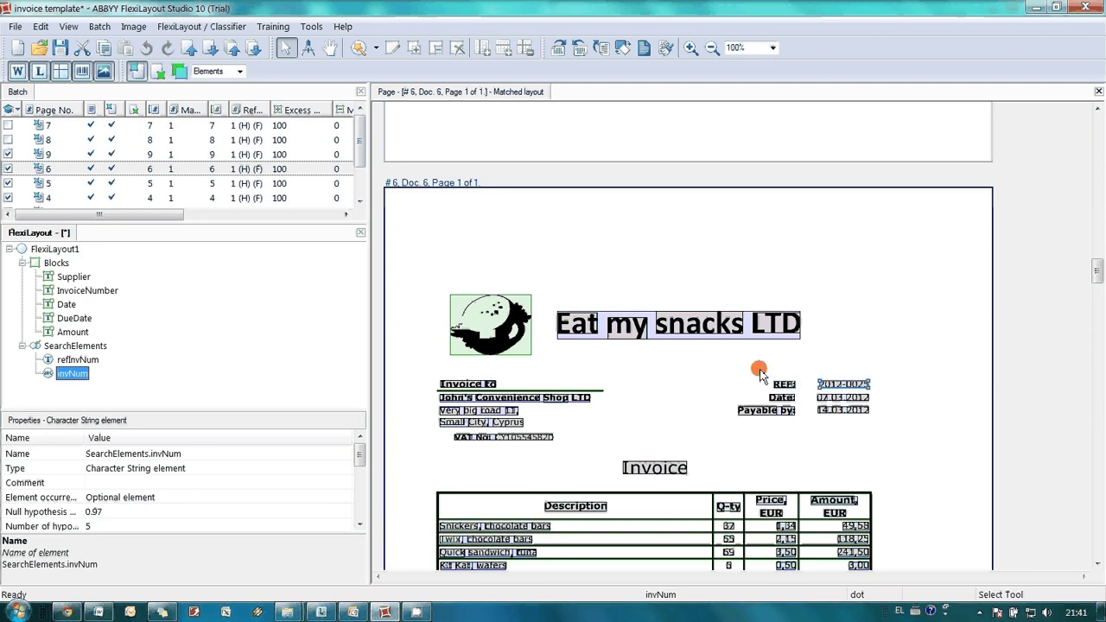
Step: Check the relations defined for invNum in its properties
{"action": "double_click", "coordinate": [76, 374]}
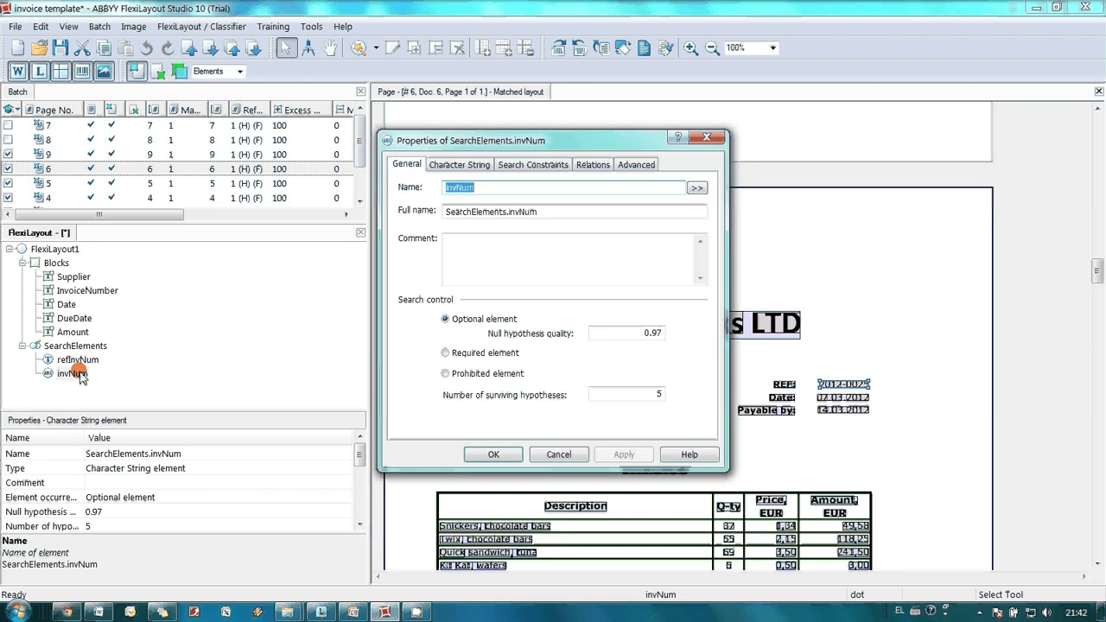
{"action": "left_click", "coordinate": [593, 165]}
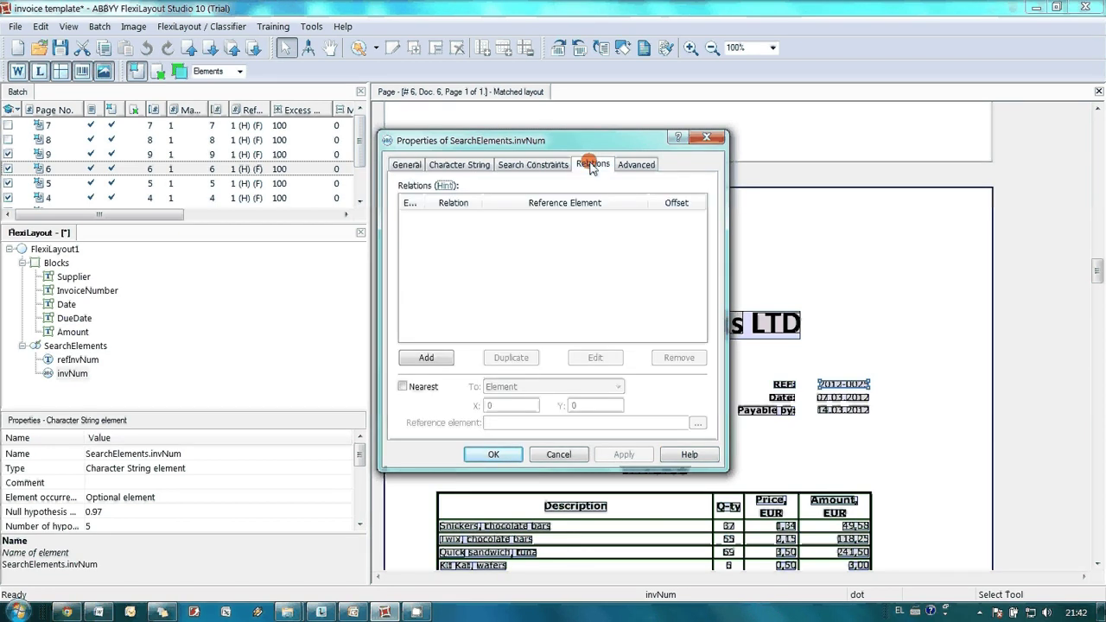
{"action": "left_click", "coordinate": [707, 138]}
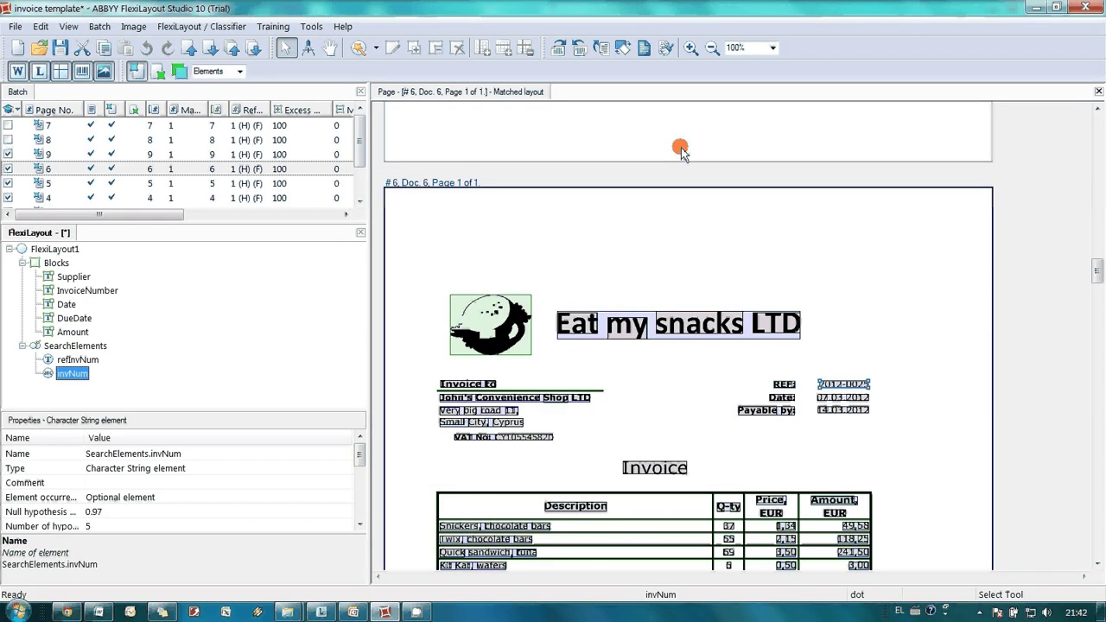
Step: Generate element relations for invNum with refInvNum as the reference element, and apply them
{"action": "right_click", "coordinate": [76, 373]}
{"action": "mouse_move", "coordinate": [147, 243]}
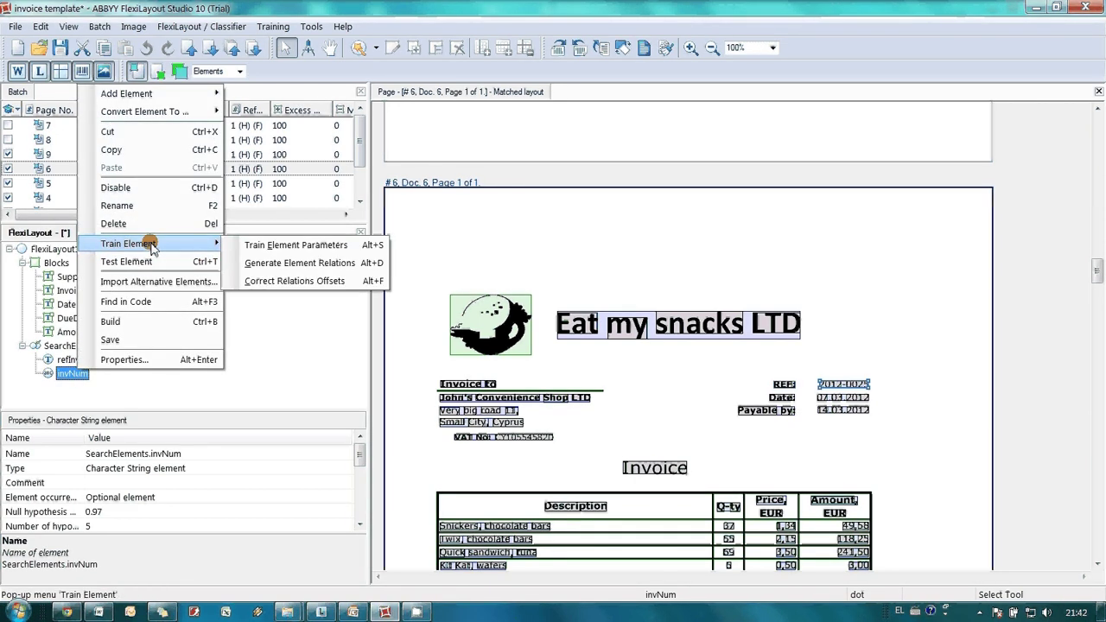
{"action": "left_click", "coordinate": [259, 281]}
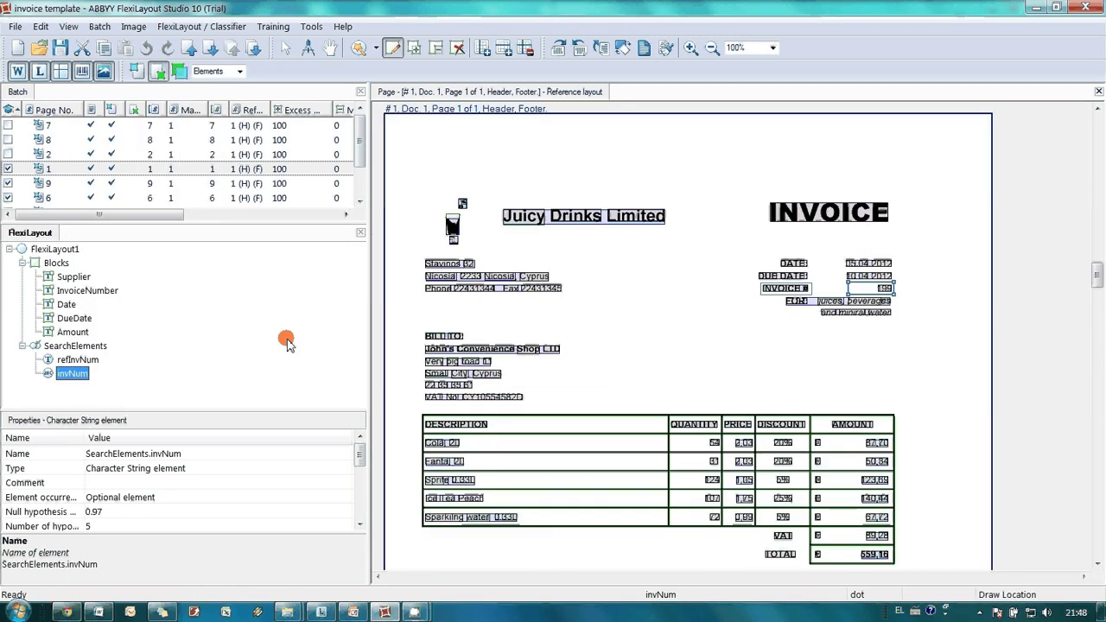
{"action": "right_click", "coordinate": [76, 373]}
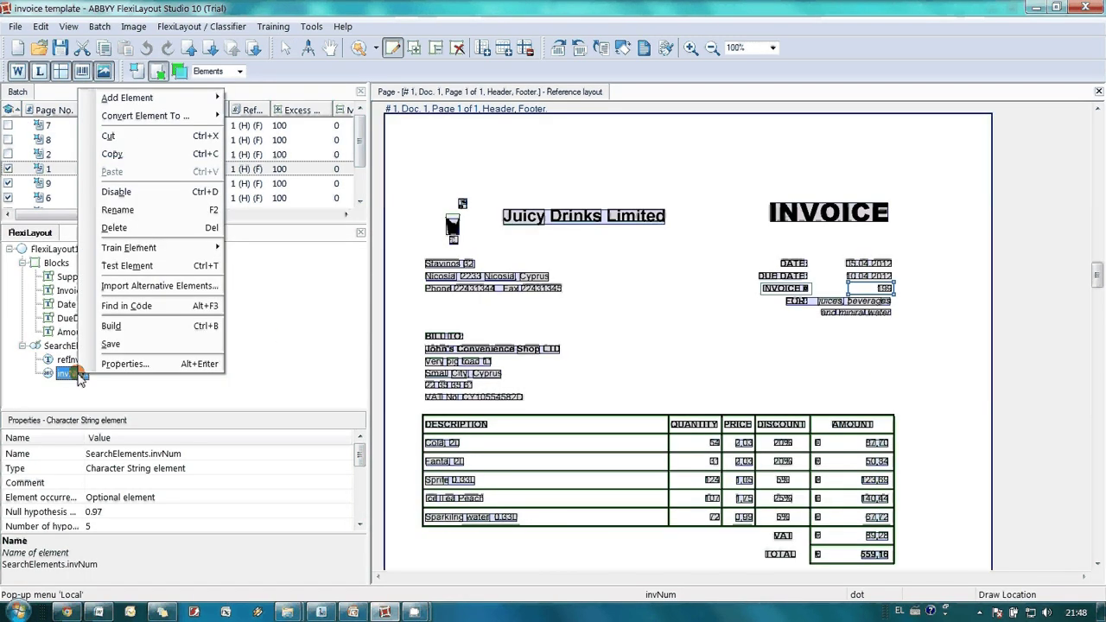
{"action": "mouse_move", "coordinate": [199, 248]}
{"action": "left_click", "coordinate": [293, 267]}
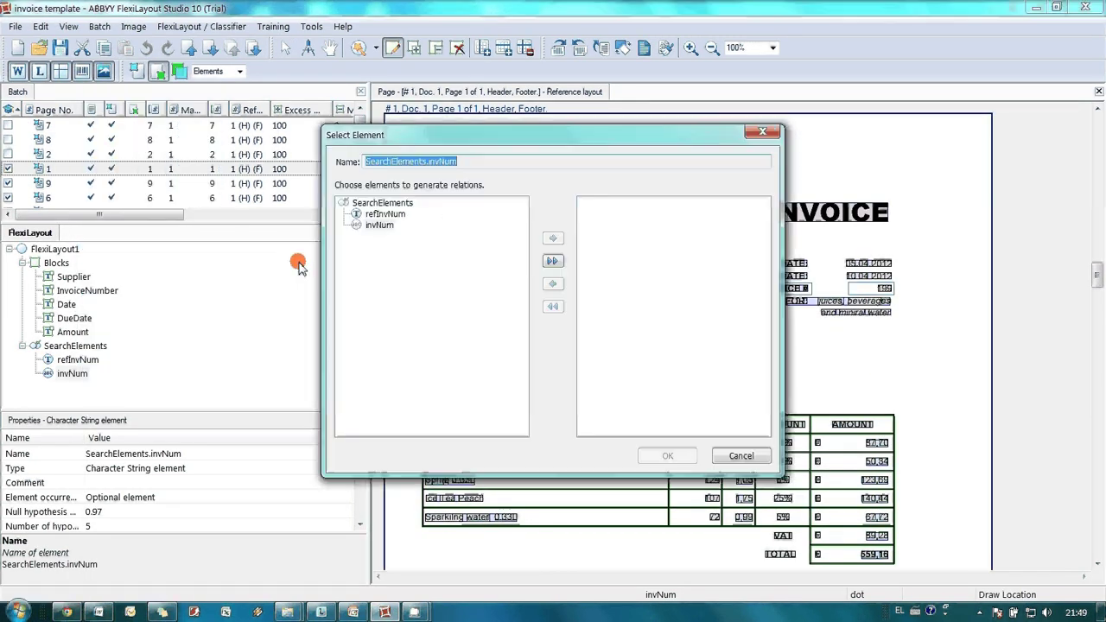
{"action": "left_click", "coordinate": [381, 213]}
{"action": "left_click", "coordinate": [553, 239]}
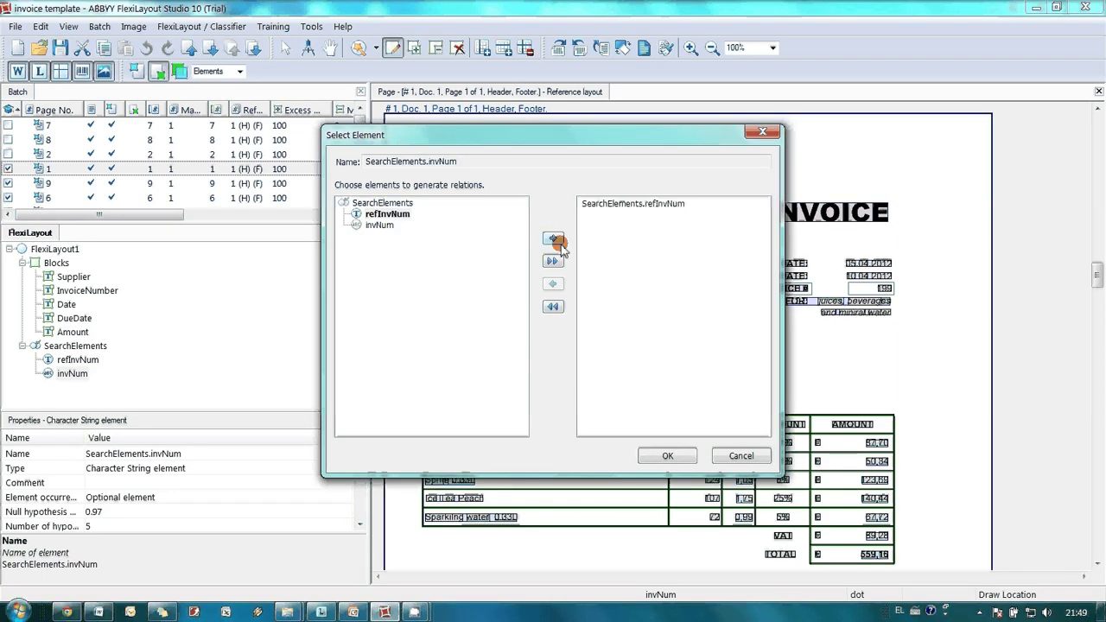
{"action": "left_click", "coordinate": [668, 455]}
{"action": "left_click", "coordinate": [654, 432]}
{"action": "left_click", "coordinate": [518, 342]}
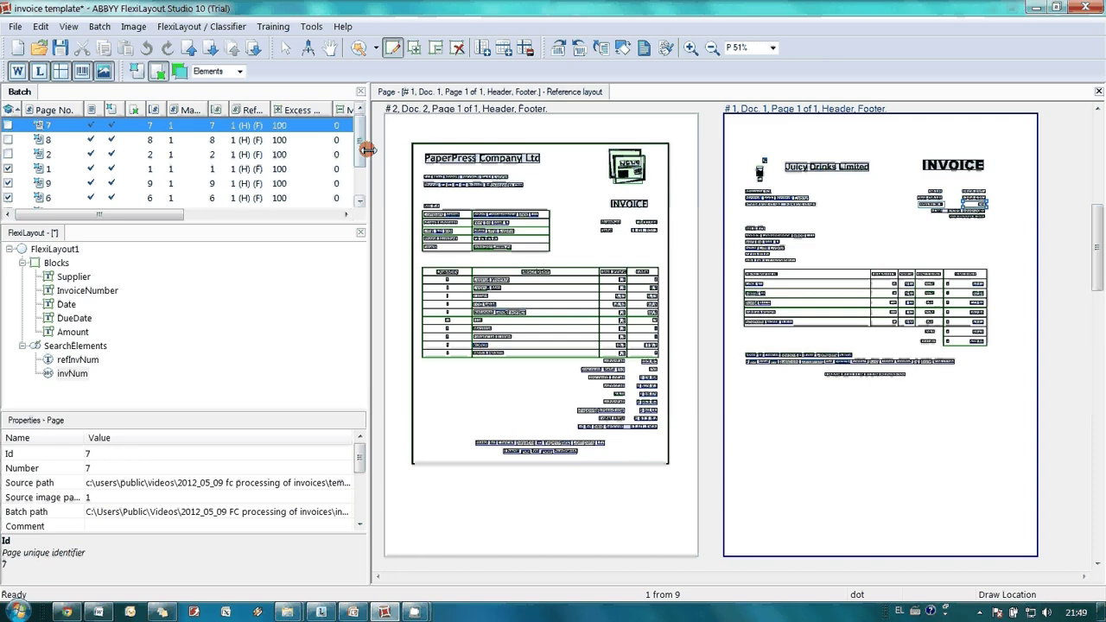
Step: Match the FlexiLayout against all pages of the batch
{"action": "left_click_drag", "start_coordinate": [361, 144], "coordinate": [360, 168]}
{"action": "left_click", "coordinate": [52, 198]}
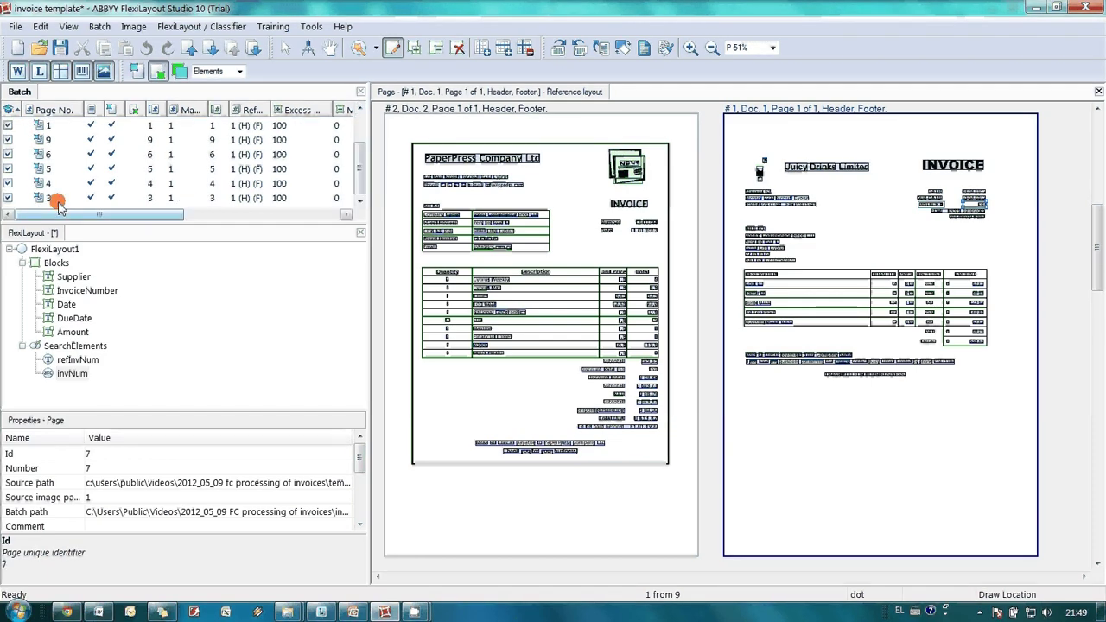
{"action": "key", "text": "ctrl+a"}
{"action": "key", "text": "F5"}
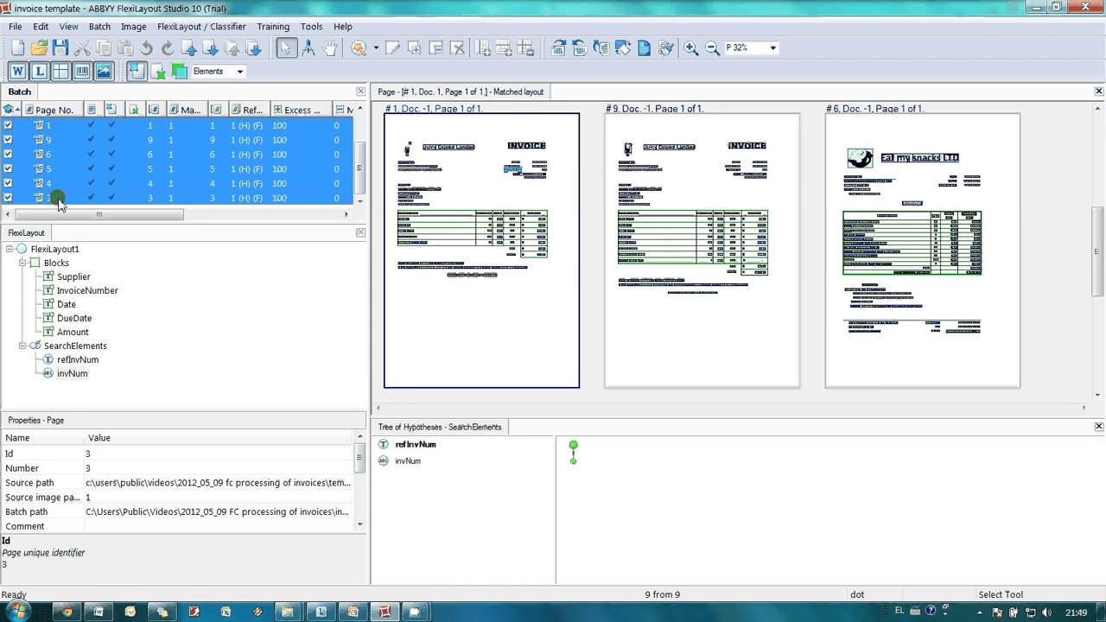
Step: Check where refInvNum and invNum are located in the matched layouts of pages 1, 6, 4 and 3
{"action": "left_click", "coordinate": [144, 232]}
{"action": "double_click", "coordinate": [510, 235]}
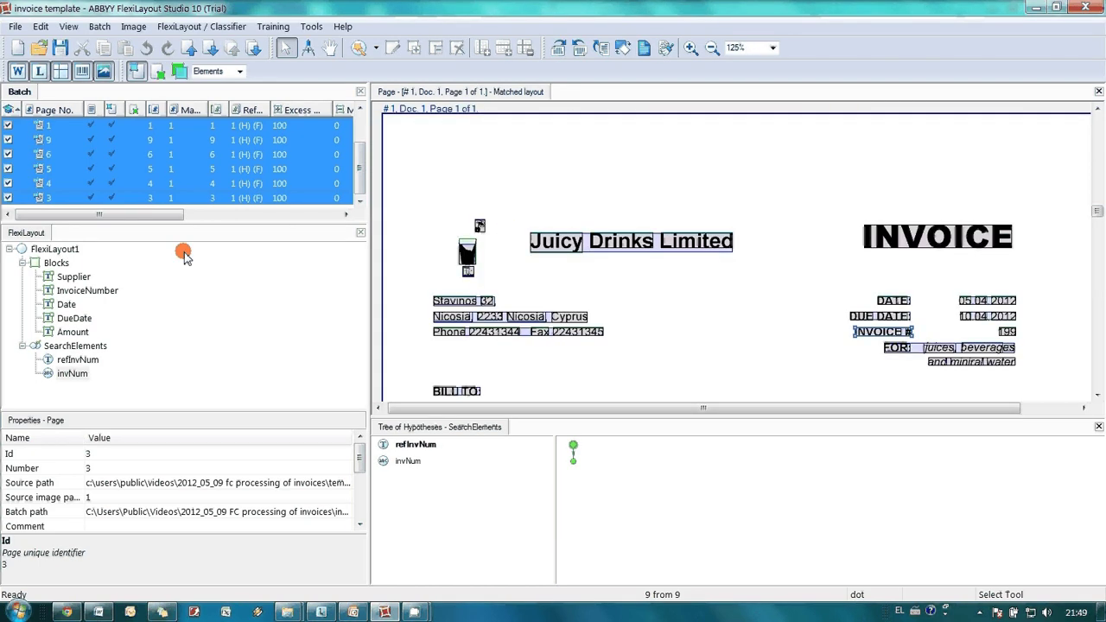
{"action": "left_click", "coordinate": [47, 154]}
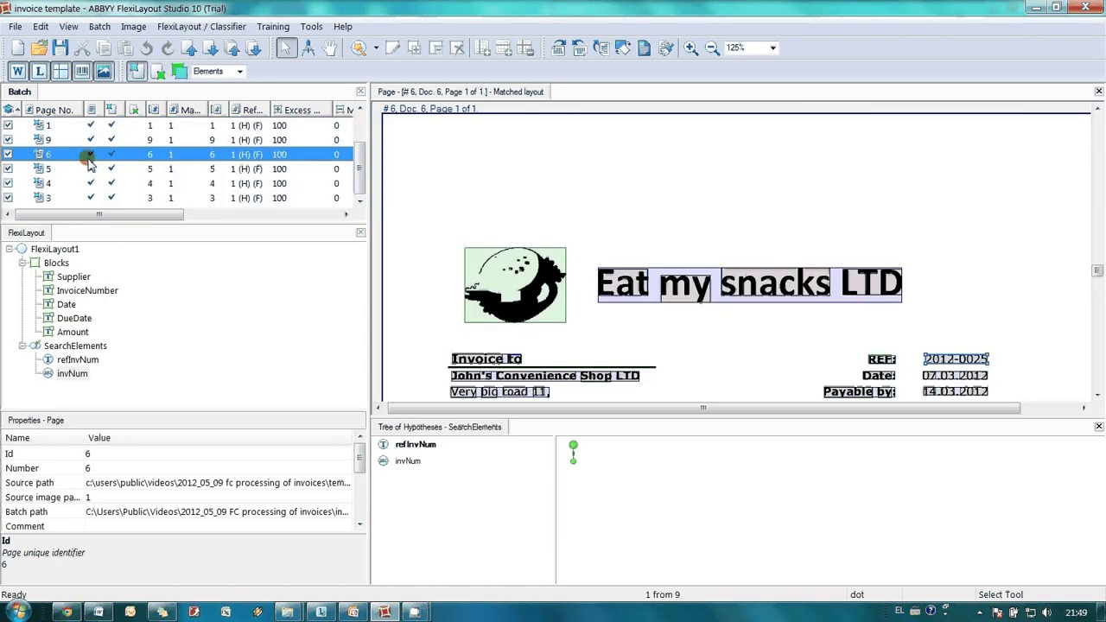
{"action": "left_click", "coordinate": [74, 373]}
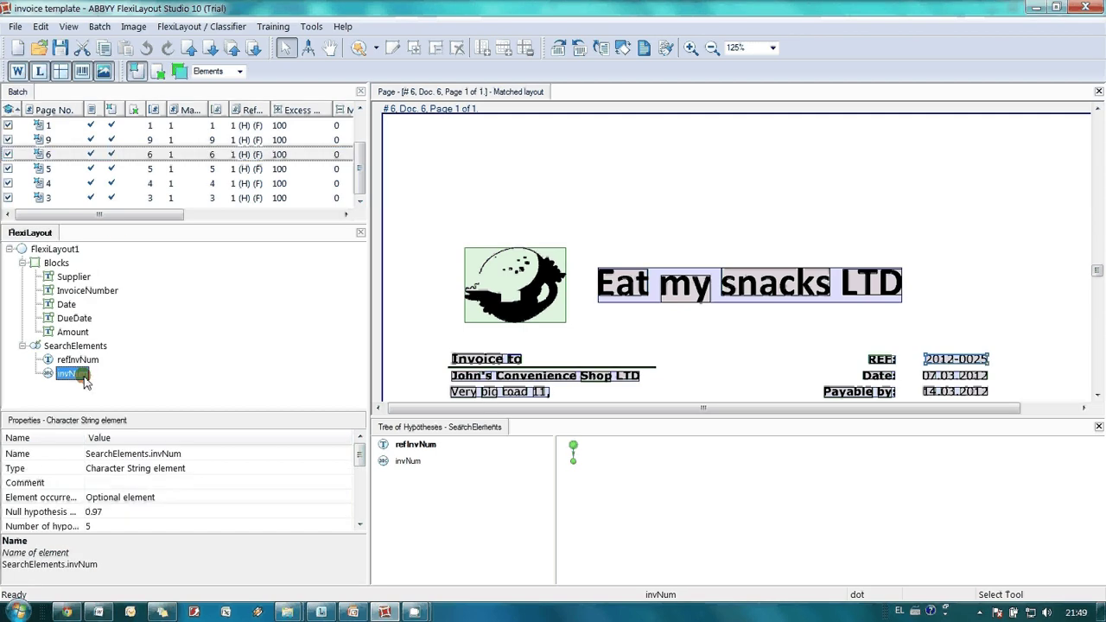
{"action": "left_click", "coordinate": [52, 183]}
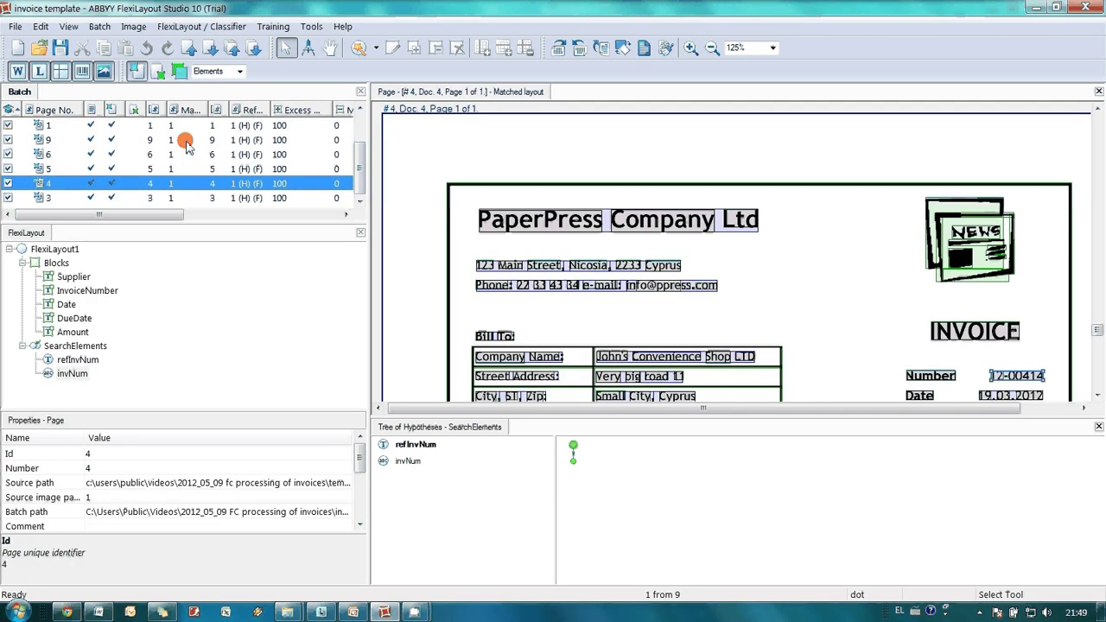
{"action": "left_click", "coordinate": [74, 200]}
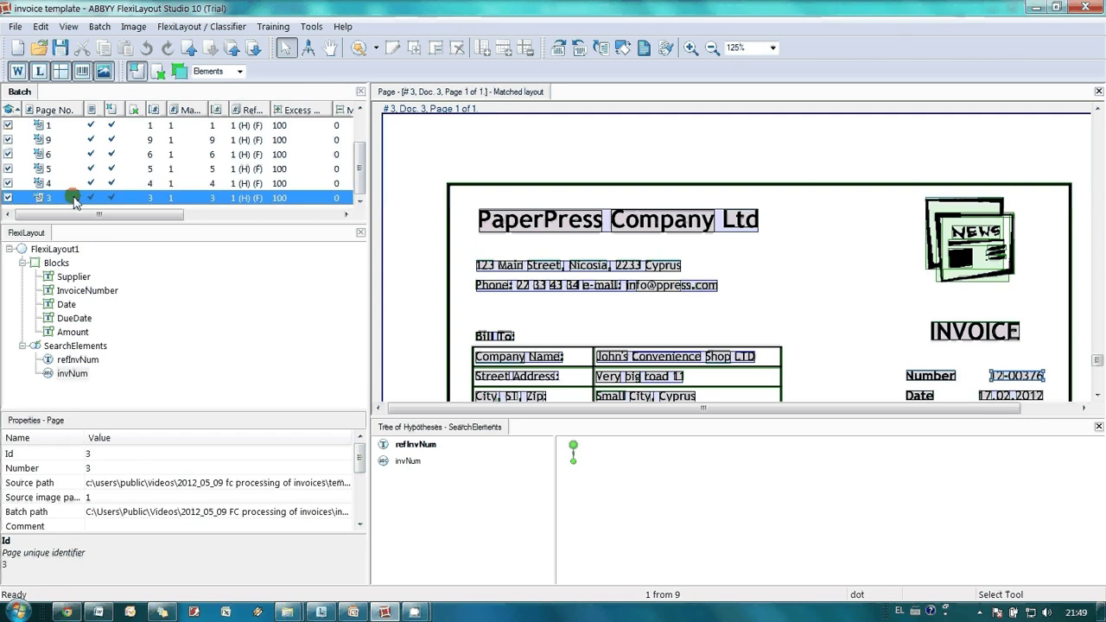
{"action": "left_click", "coordinate": [357, 120]}
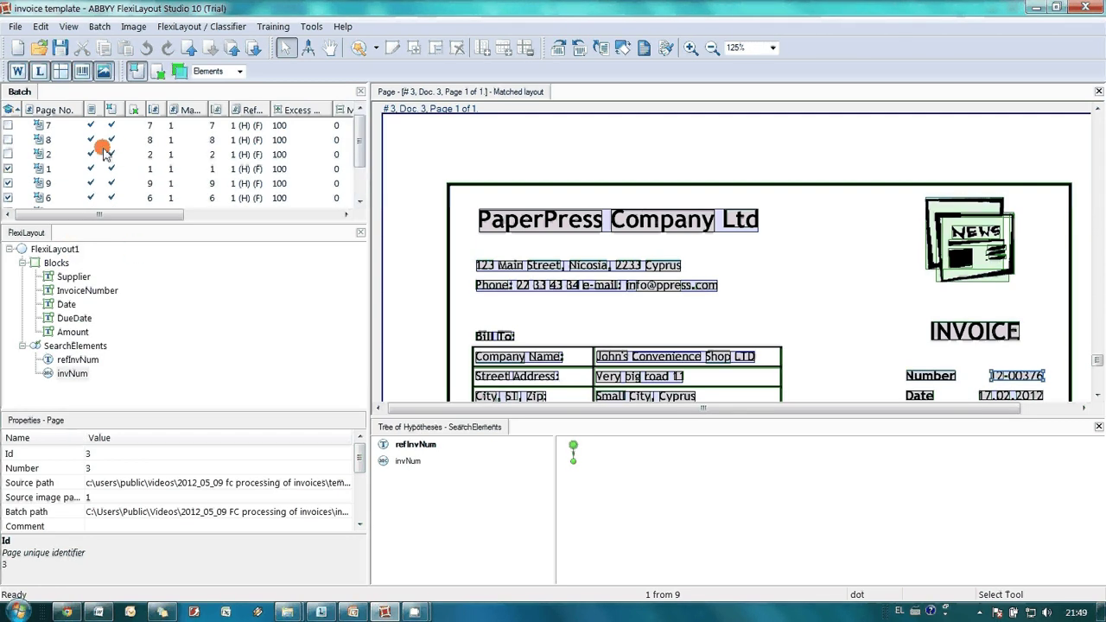
Step: Check where refInvNum and invNum are located in the matched layouts of pages 8 and 2
{"action": "left_click", "coordinate": [68, 143]}
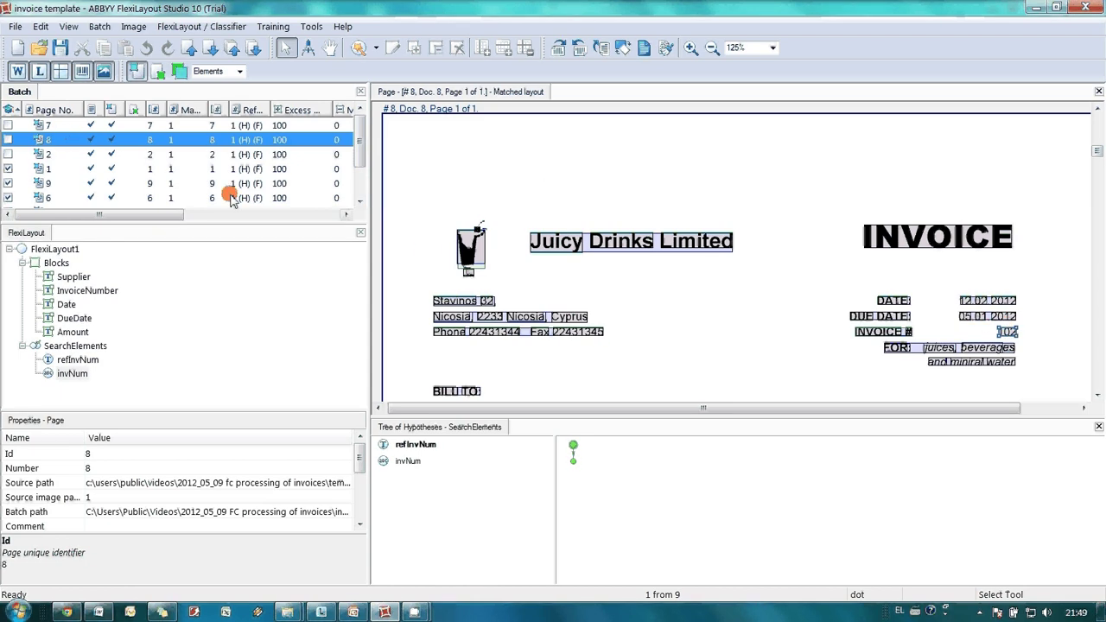
{"action": "left_click", "coordinate": [126, 154]}
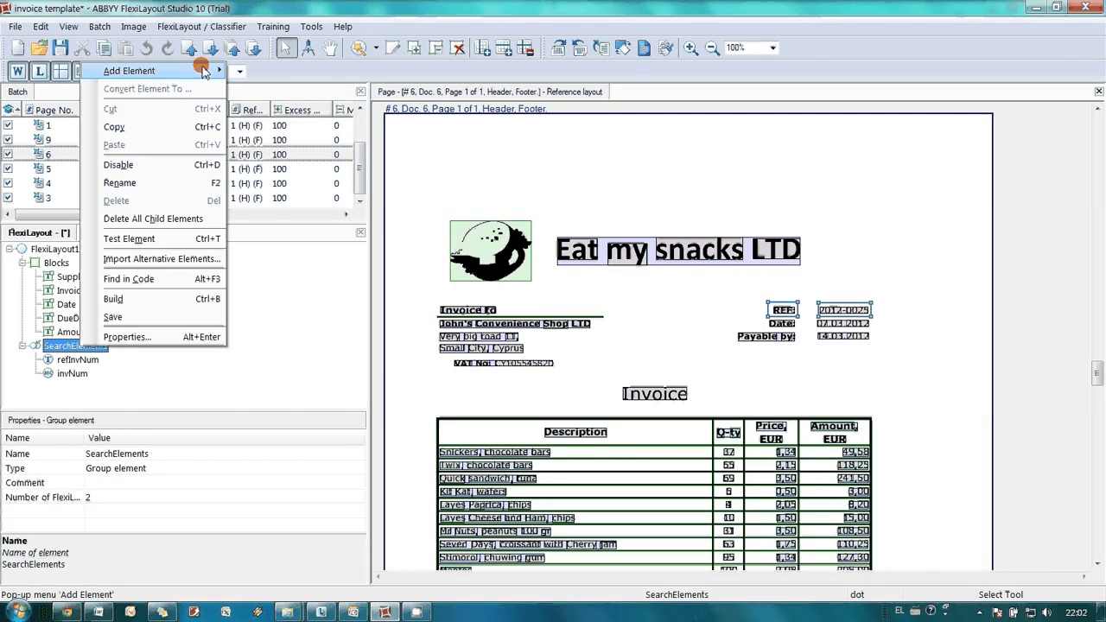
Step: Add a Static Text element named refDueDate to SearchElements
{"action": "left_click", "coordinate": [259, 71]}
{"action": "type", "text": "refDueDate"}
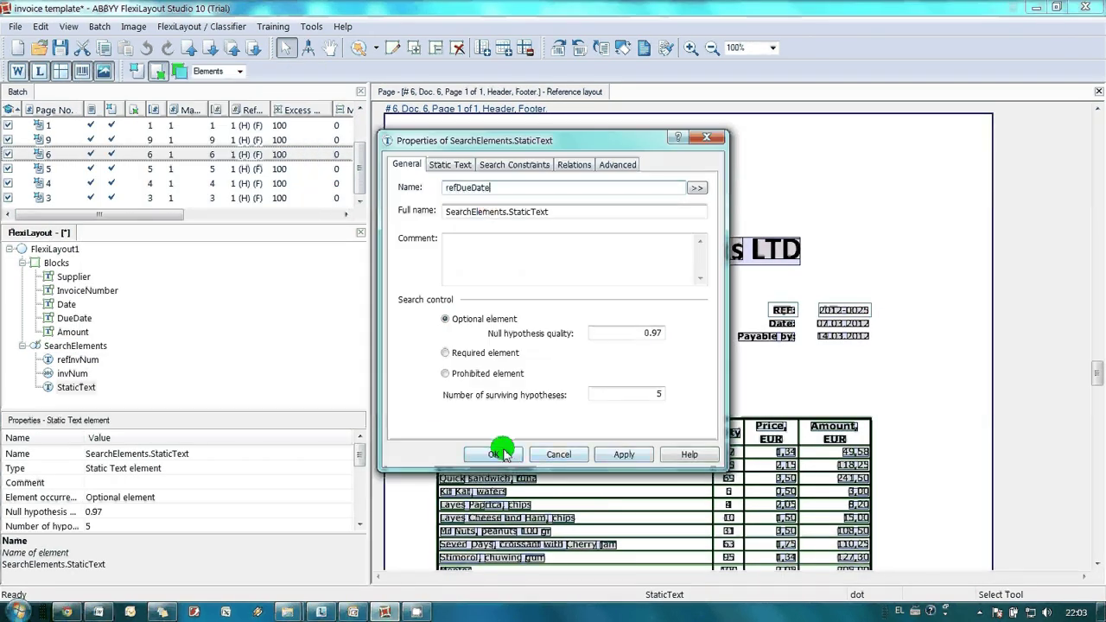
{"action": "left_click", "coordinate": [494, 450]}
Step: Mark the due date labels as the location of refDueDate in the reference layouts of the training pages
{"action": "scroll", "coordinate": [691, 247], "scroll_direction": "down", "scroll_amount": 5}
{"action": "left_click", "coordinate": [74, 159]}
{"action": "left_click", "coordinate": [74, 184]}
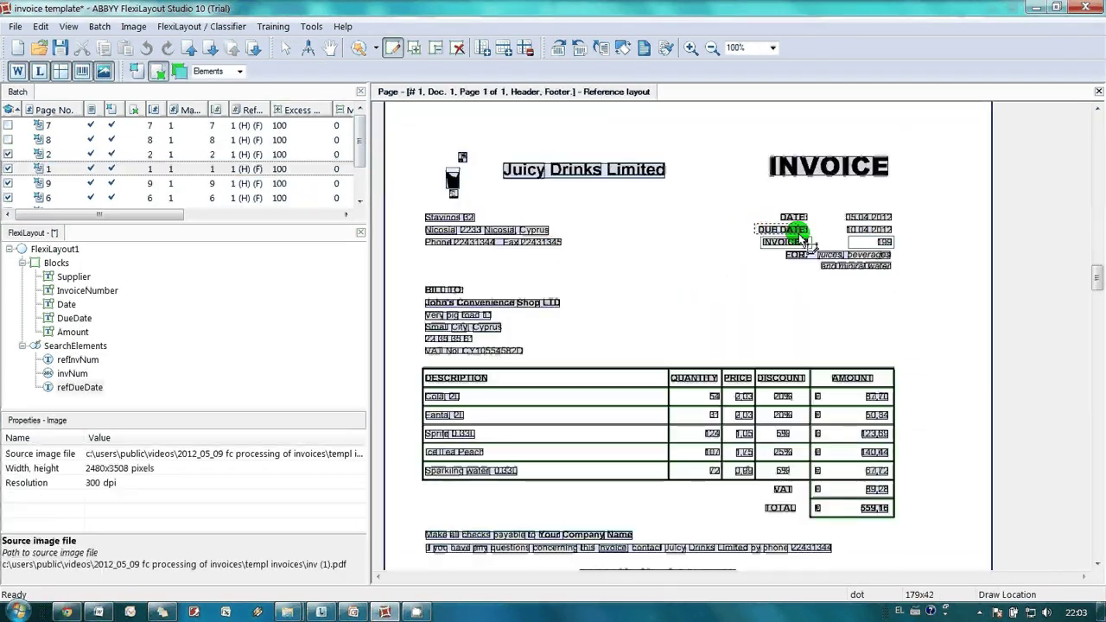
{"action": "left_click", "coordinate": [75, 198]}
{"action": "left_click", "coordinate": [69, 183]}
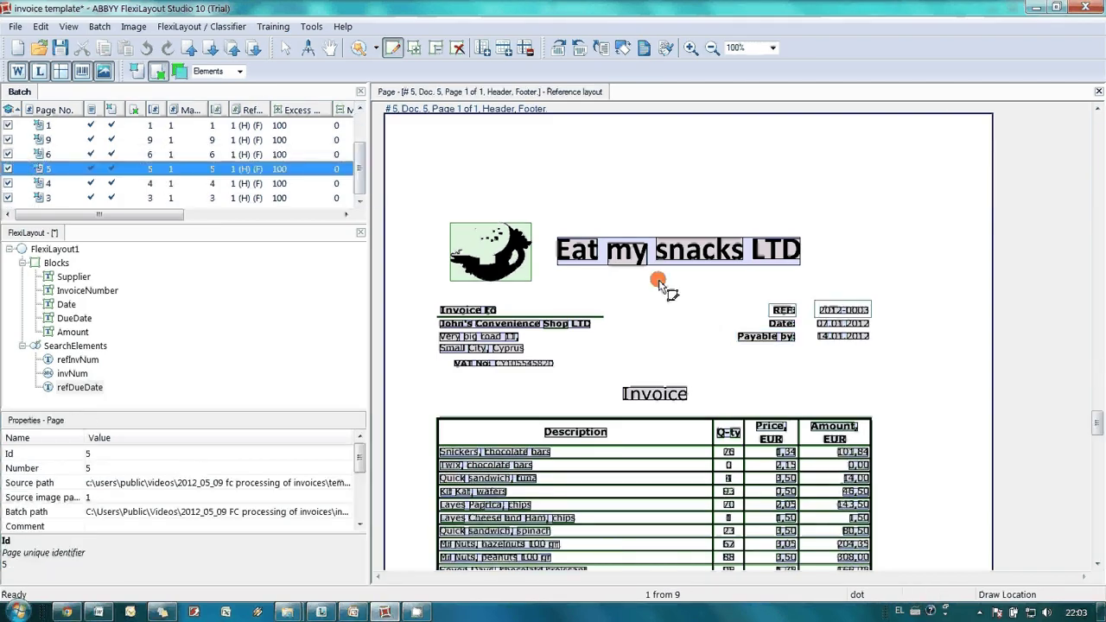
{"action": "left_click", "coordinate": [79, 387]}
{"action": "left_click", "coordinate": [69, 198]}
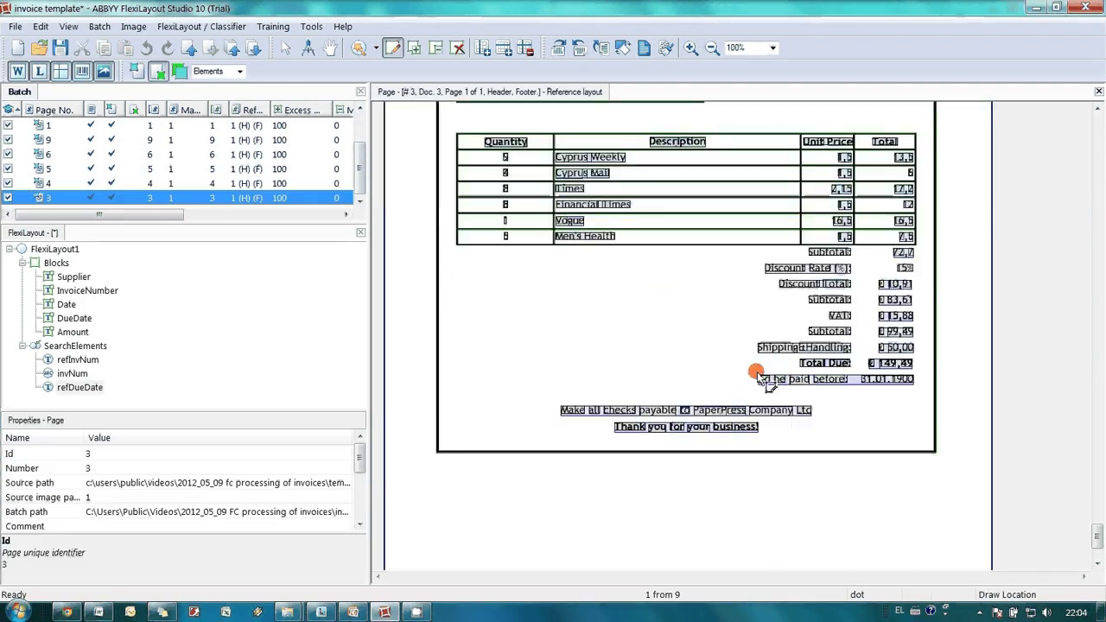
{"action": "left_click", "coordinate": [92, 388]}
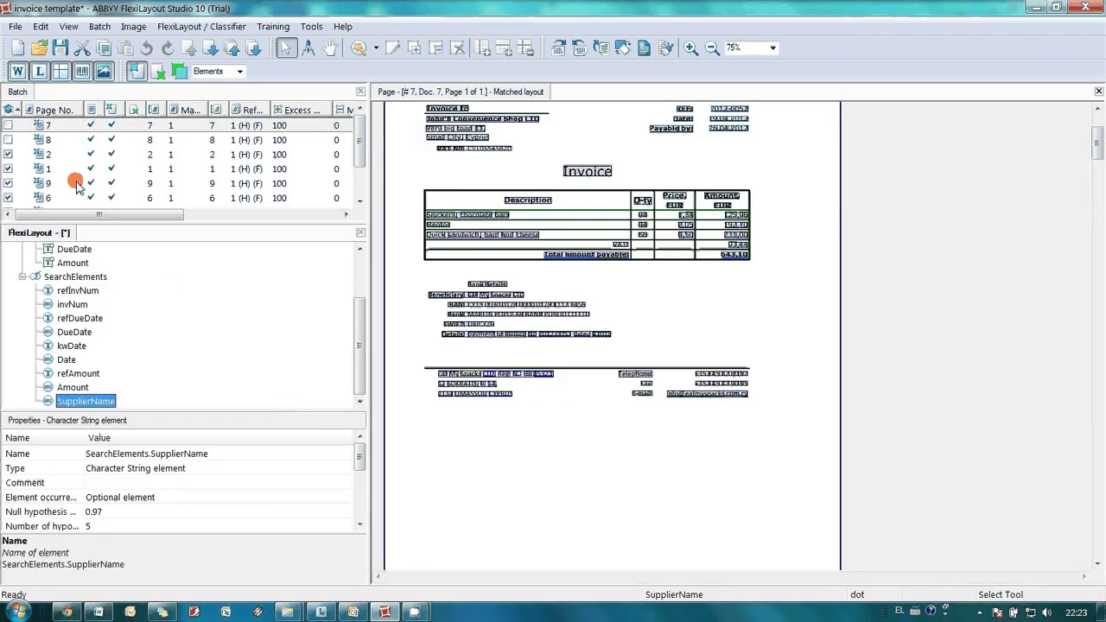
Step: Mark the supplier name as the location of SupplierName in the reference layouts of pages 2, 1, 9, 6, 5, 4 and 3
{"action": "left_click", "coordinate": [61, 154]}
{"action": "left_click", "coordinate": [59, 169]}
{"action": "left_click", "coordinate": [55, 184]}
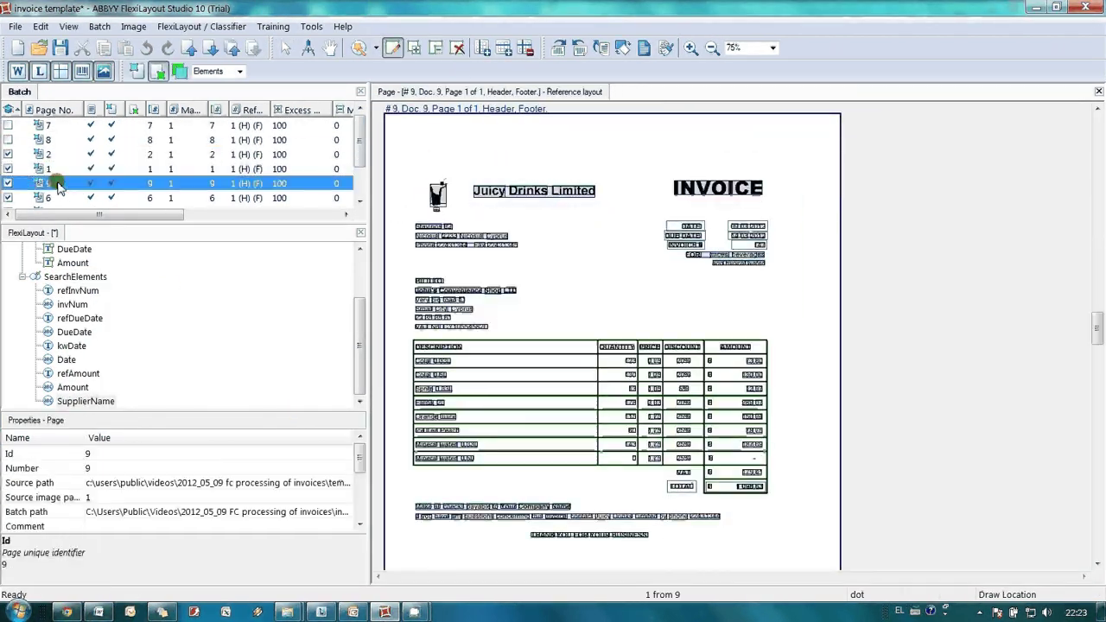
{"action": "left_click", "coordinate": [55, 198]}
{"action": "key", "text": "Down"}
{"action": "key", "text": "Down"}
{"action": "key", "text": "Down"}
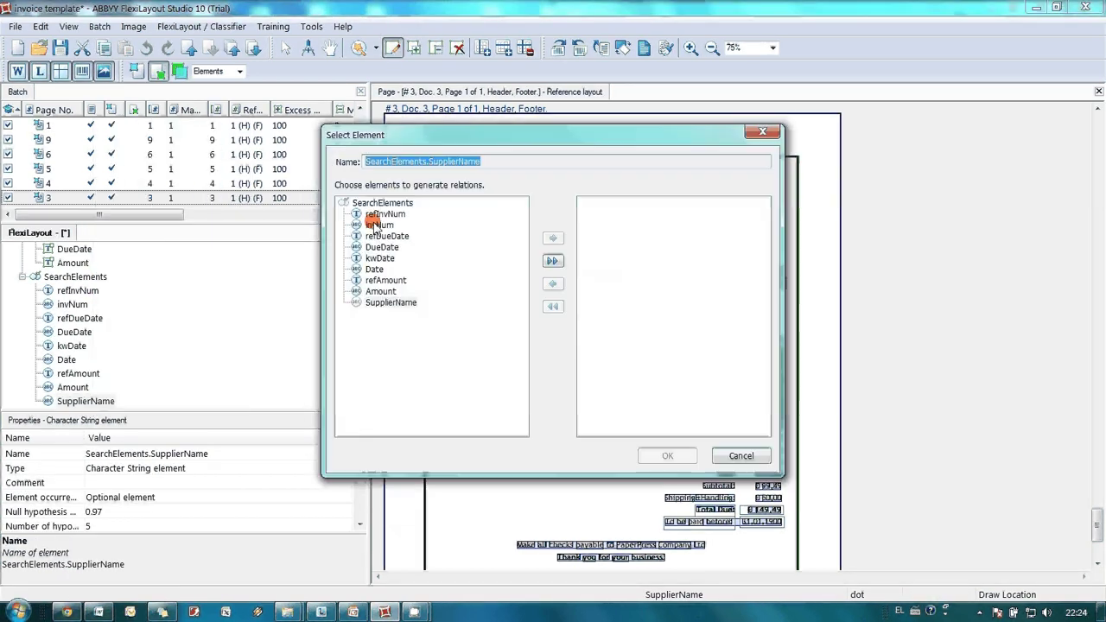
Step: Generate relations for SupplierName with refInvNum, refDueDate, kwDate and refAmount as the reference elements
{"action": "left_click", "coordinate": [384, 214]}
{"action": "left_click", "coordinate": [553, 238]}
{"action": "double_click", "coordinate": [387, 236]}
{"action": "double_click", "coordinate": [380, 258]}
{"action": "double_click", "coordinate": [386, 280]}
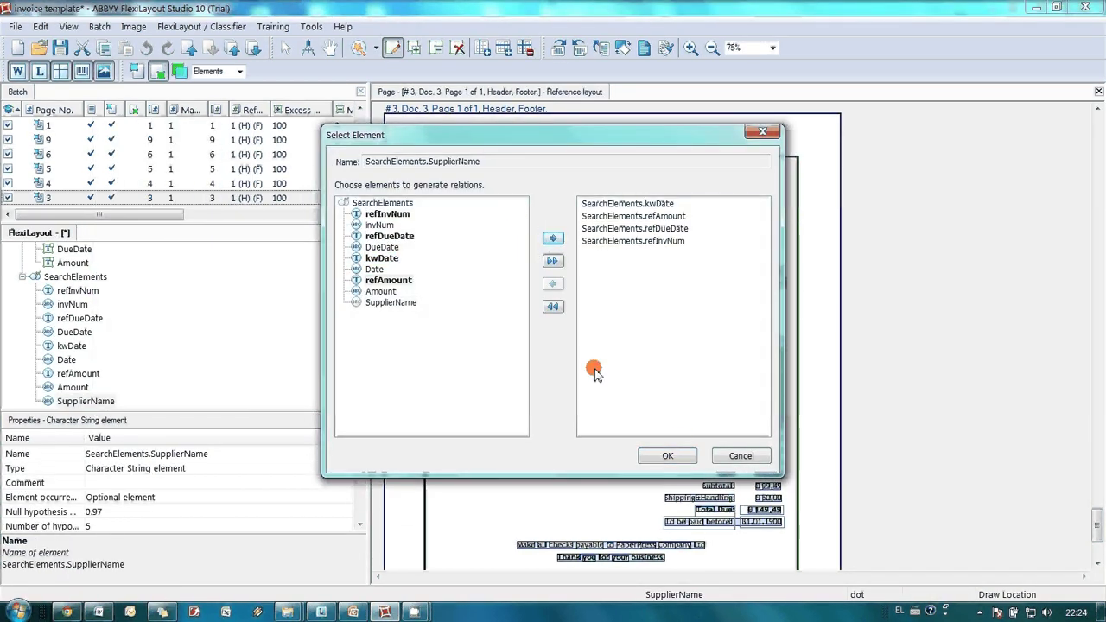
{"action": "left_click", "coordinate": [667, 456]}
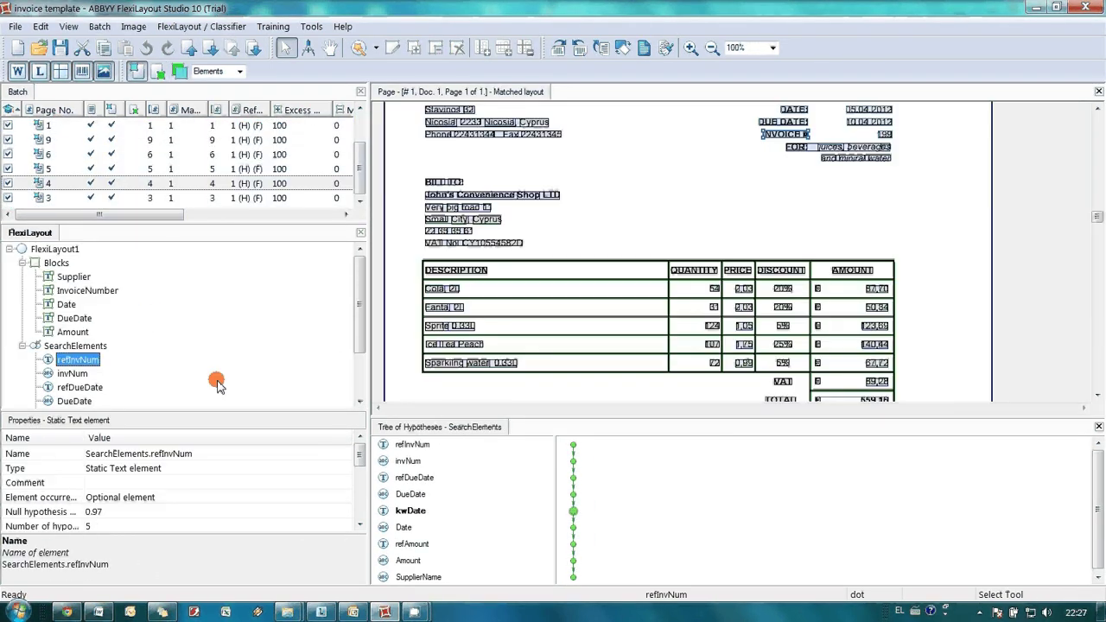
Step: Inspect the hypotheses for refInvNum, invNum and refDueDate in the matched layout of page 1
{"action": "left_click", "coordinate": [574, 446]}
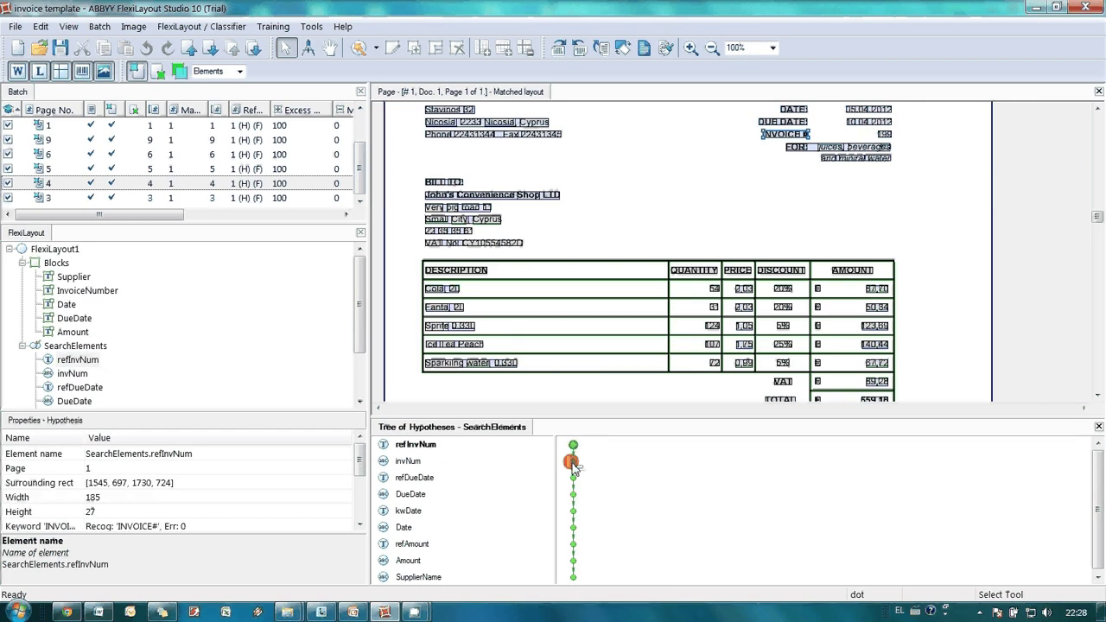
{"action": "left_click", "coordinate": [573, 463]}
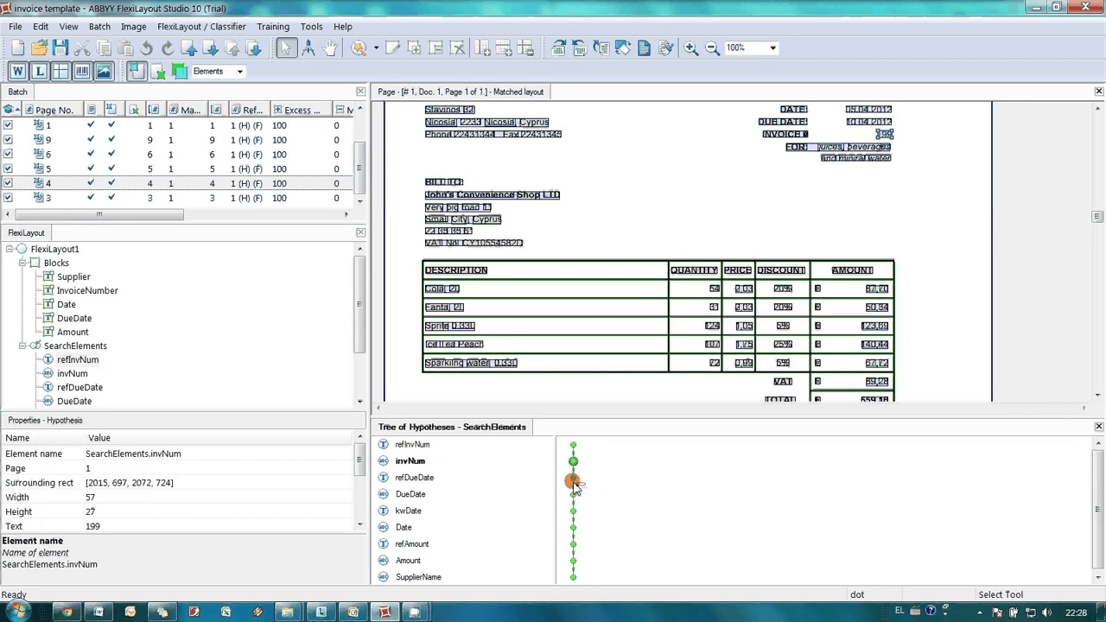
{"action": "left_click", "coordinate": [573, 480]}
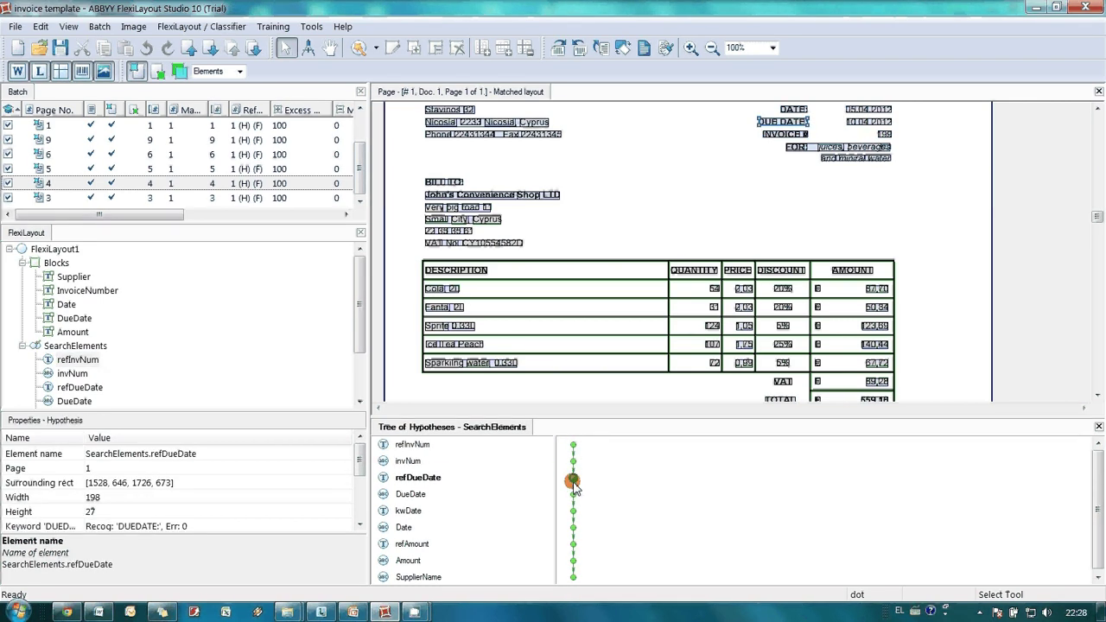
Step: Assign SearchElements.SupplierName as the source element of the Supplier block
{"action": "double_click", "coordinate": [73, 277]}
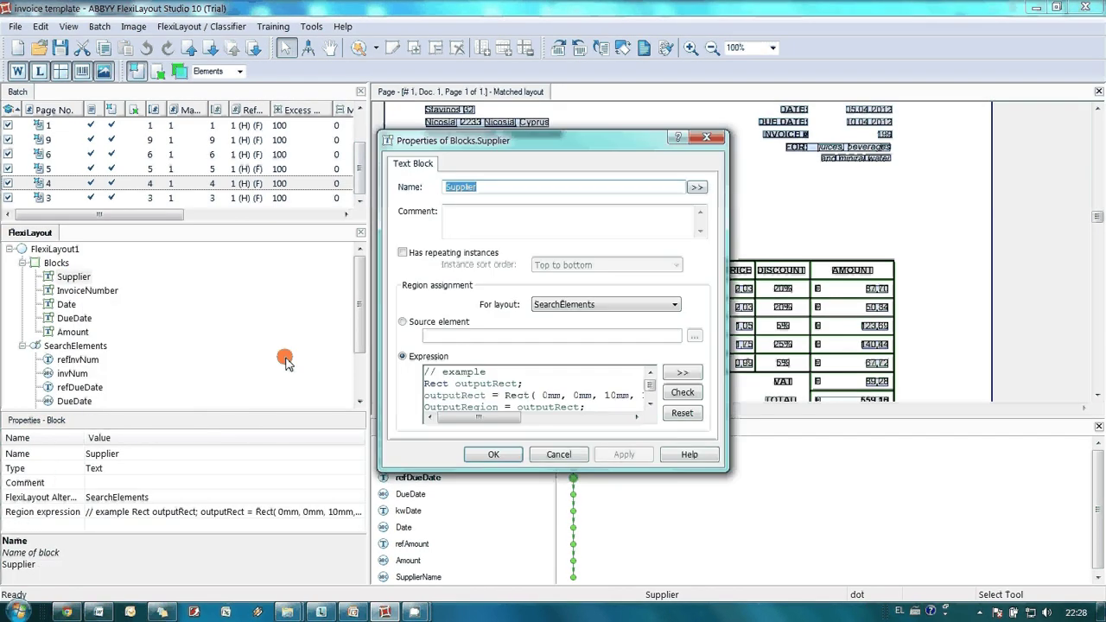
{"action": "left_click", "coordinate": [699, 323]}
{"action": "double_click", "coordinate": [445, 346]}
{"action": "left_click", "coordinate": [493, 454]}
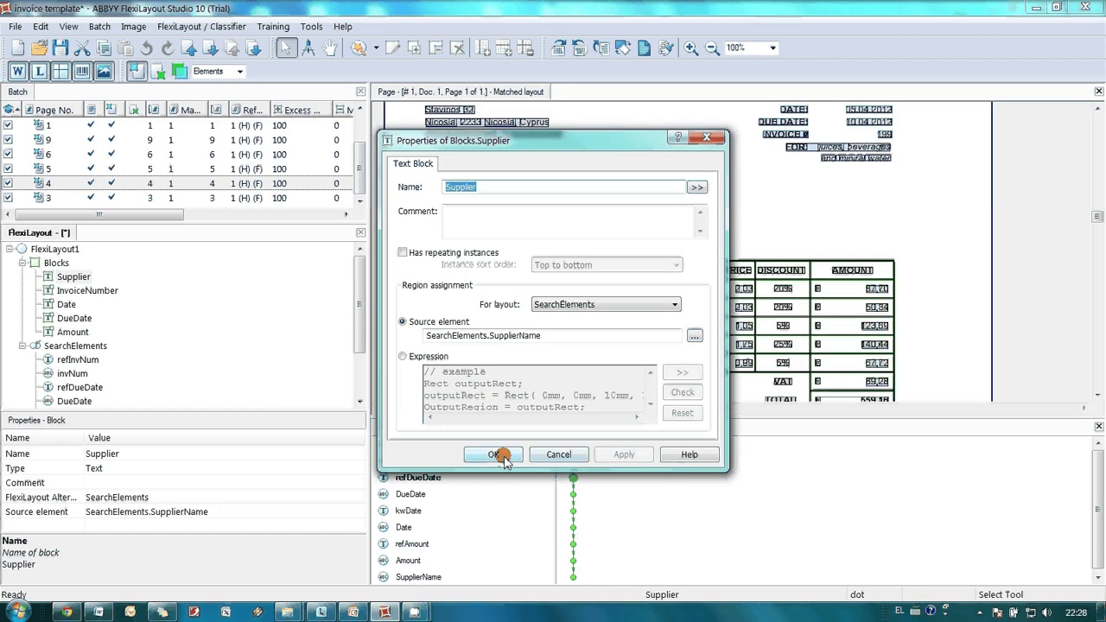
Step: Assign SearchElements.invNum as the source element of the InvoiceNumber block
{"action": "double_click", "coordinate": [87, 291]}
{"action": "left_click", "coordinate": [402, 322]}
{"action": "left_click", "coordinate": [696, 339]}
{"action": "double_click", "coordinate": [445, 275]}
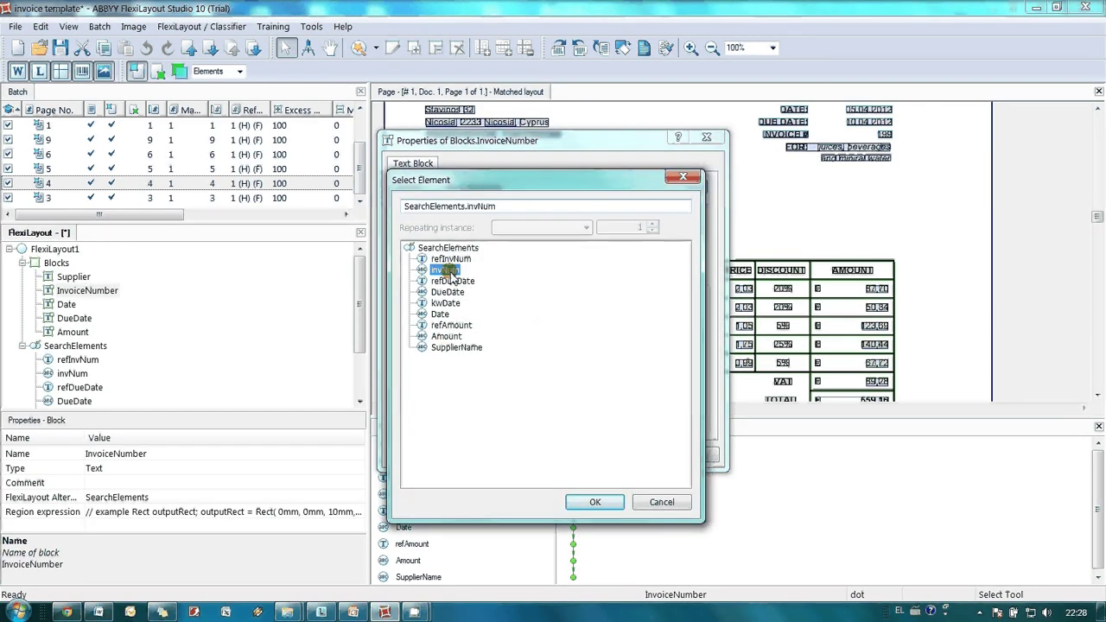
{"action": "left_click", "coordinate": [493, 454]}
Step: Assign SearchElements.Date as the source element of the Date block
{"action": "double_click", "coordinate": [66, 304]}
{"action": "left_click", "coordinate": [402, 321]}
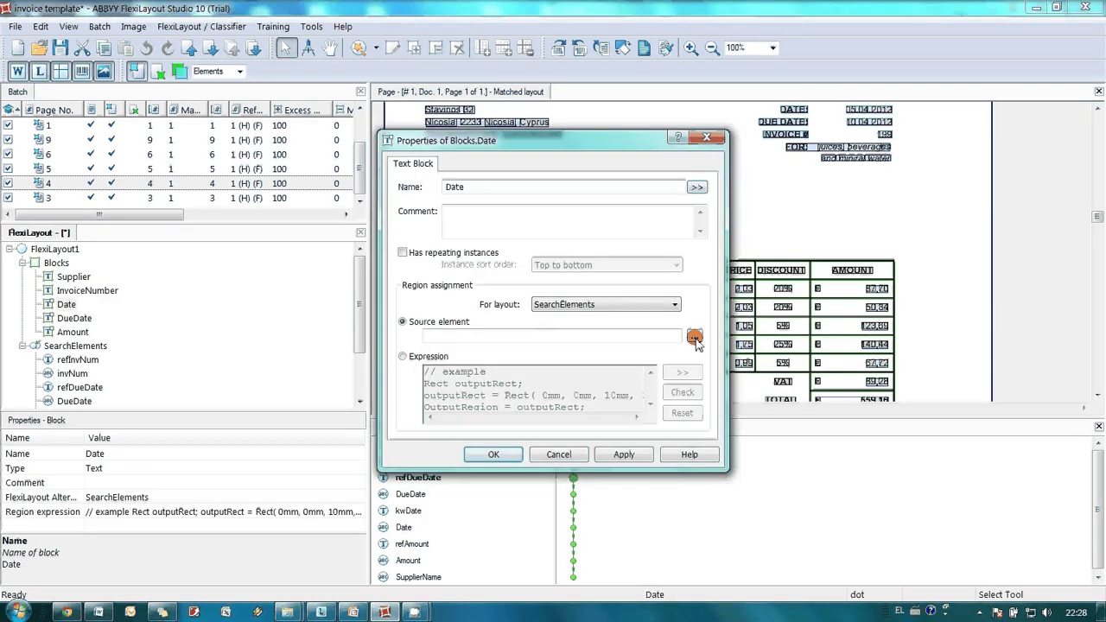
{"action": "left_click", "coordinate": [697, 338]}
{"action": "double_click", "coordinate": [439, 314]}
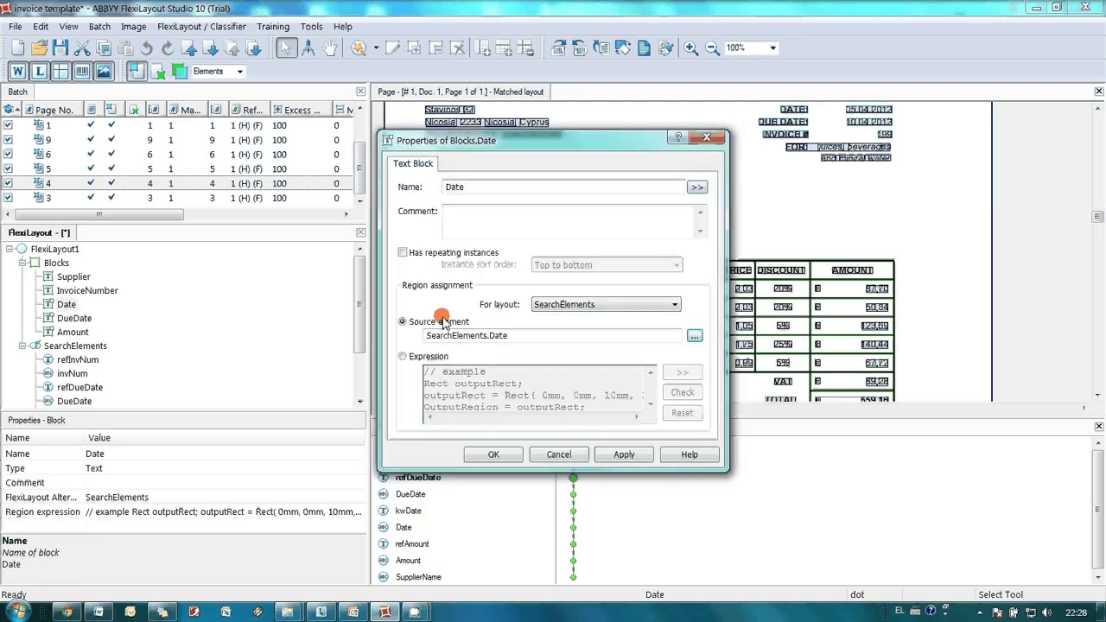
{"action": "left_click", "coordinate": [493, 455]}
Step: Assign SearchElements.DueDate as the source element of the DueDate block
{"action": "double_click", "coordinate": [74, 318]}
{"action": "left_click", "coordinate": [402, 322]}
{"action": "left_click", "coordinate": [695, 336]}
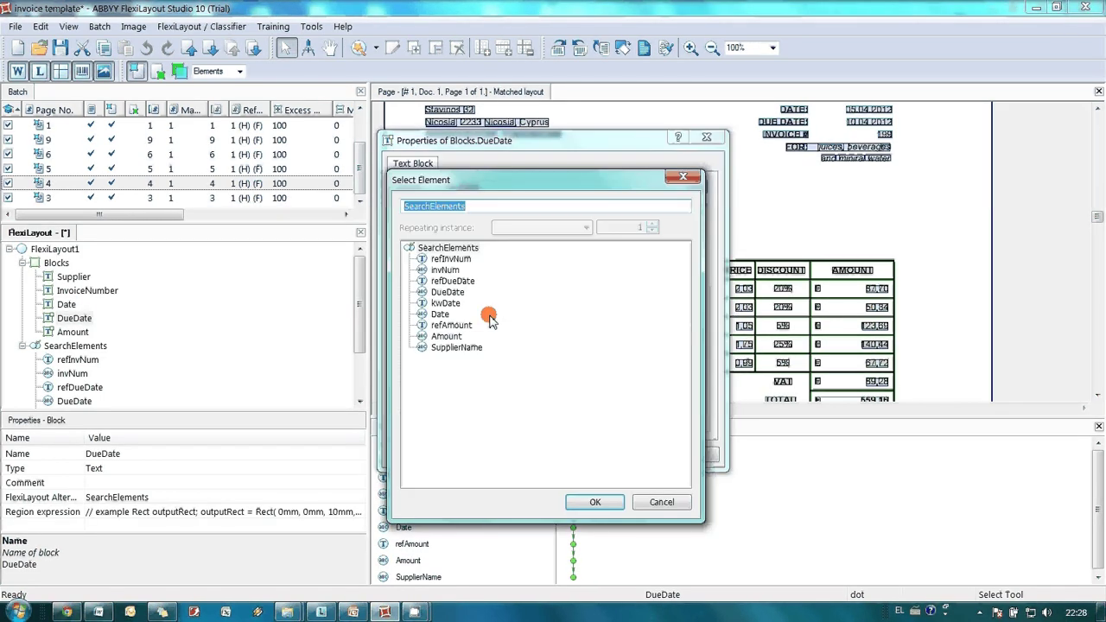
{"action": "left_click", "coordinate": [447, 292]}
{"action": "left_click", "coordinate": [594, 502]}
{"action": "left_click", "coordinate": [494, 454]}
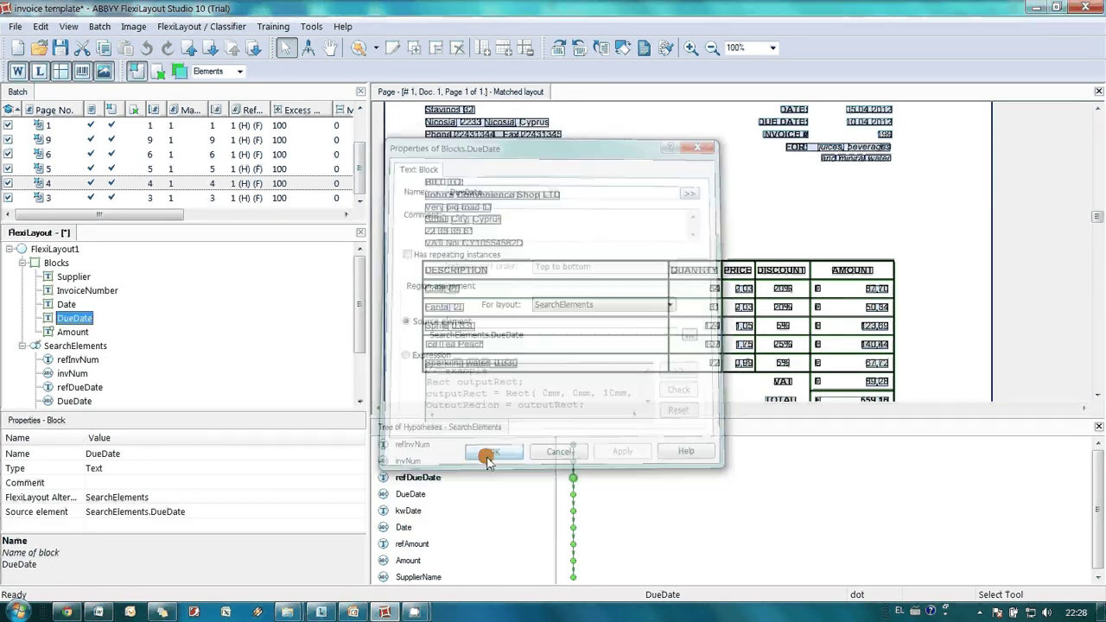
Step: Assign SearchElements.Amount as the source element of the Amount block
{"action": "double_click", "coordinate": [72, 332]}
{"action": "left_click", "coordinate": [401, 322]}
{"action": "left_click", "coordinate": [694, 336]}
{"action": "left_click", "coordinate": [441, 335]}
{"action": "left_click", "coordinate": [595, 502]}
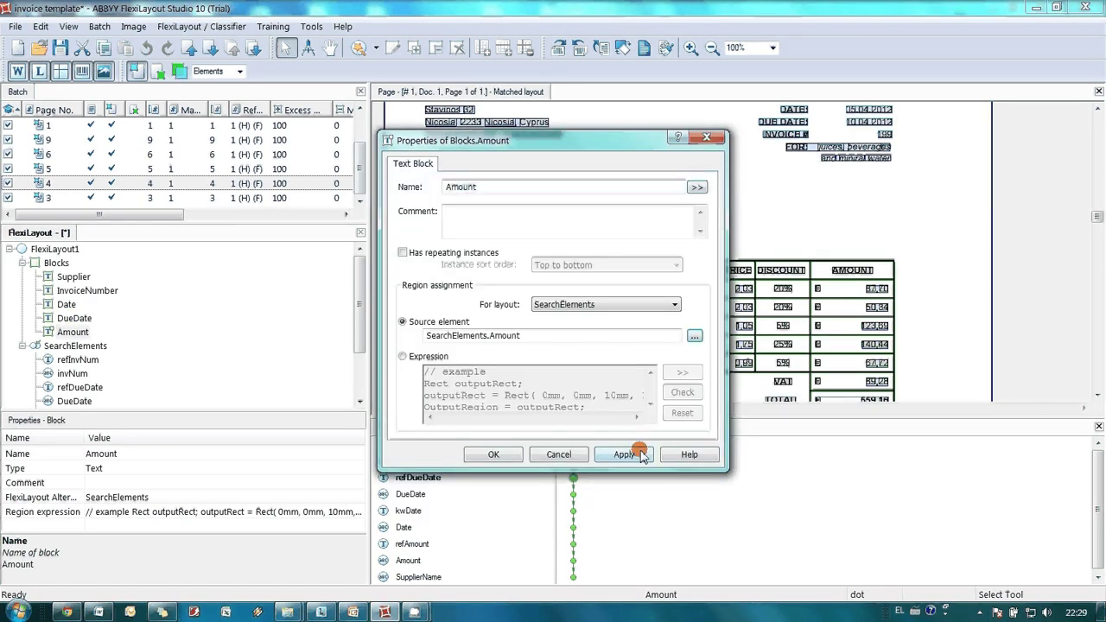
{"action": "left_click", "coordinate": [504, 455]}
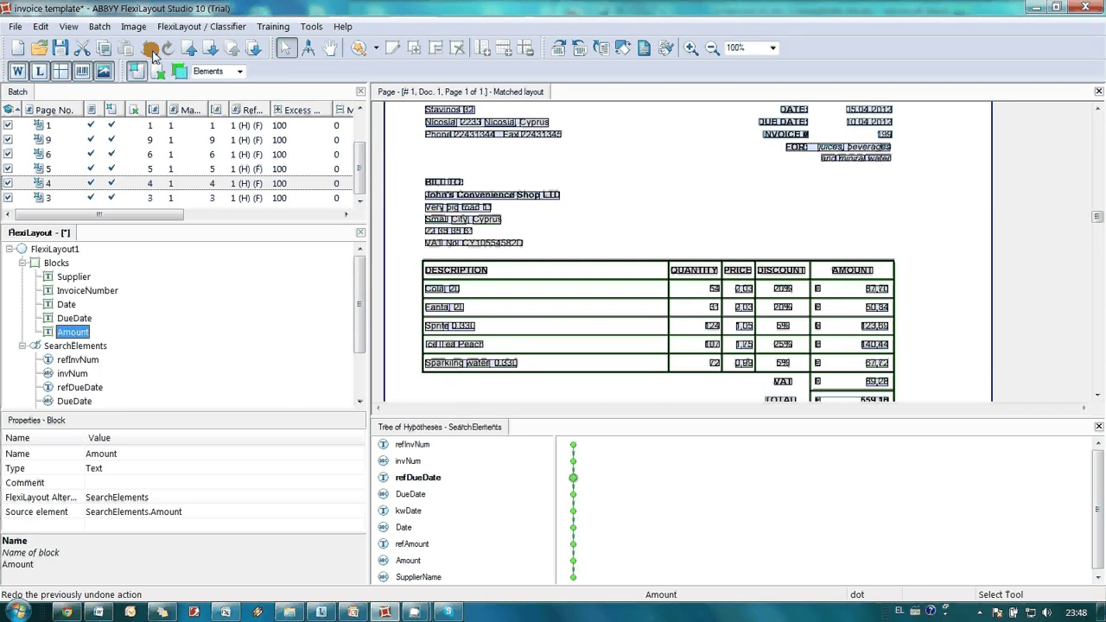
Step: Export the FlexiLayout as an ABBYY FlexiLayout file (*.afl) to the template folder
{"action": "left_click", "coordinate": [17, 27]}
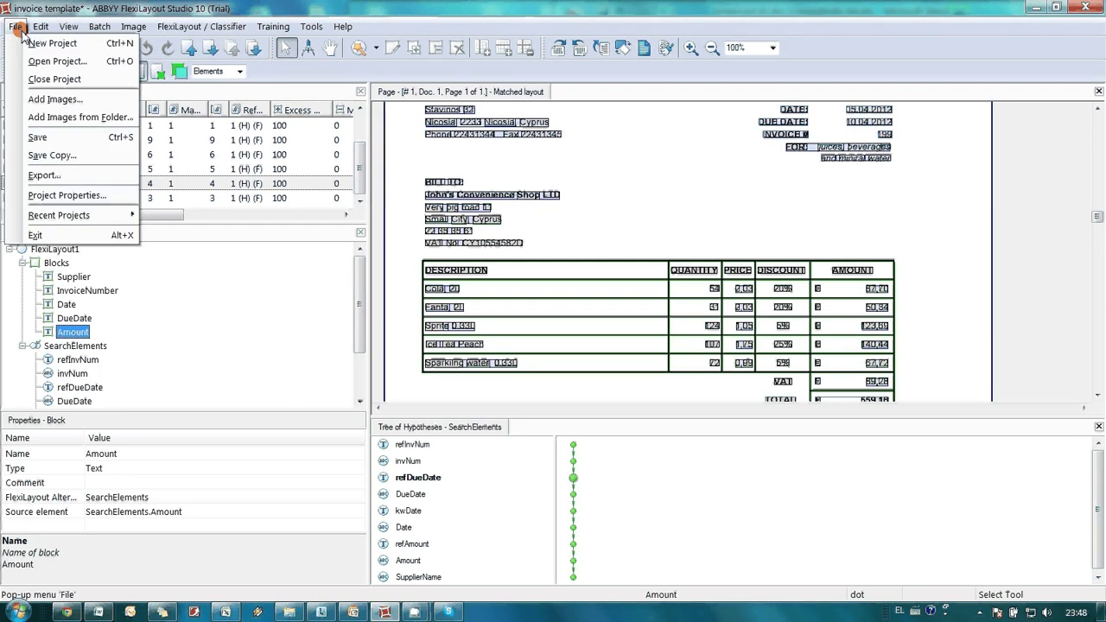
{"action": "left_click", "coordinate": [42, 175]}
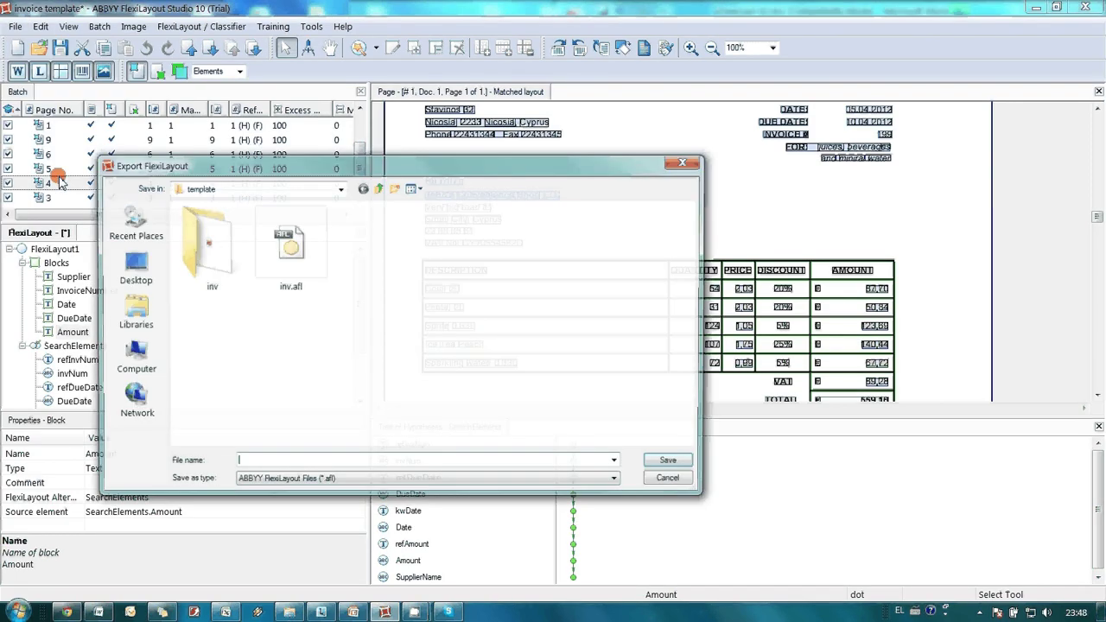
{"action": "left_click", "coordinate": [270, 463]}
{"action": "key", "text": "Return"}
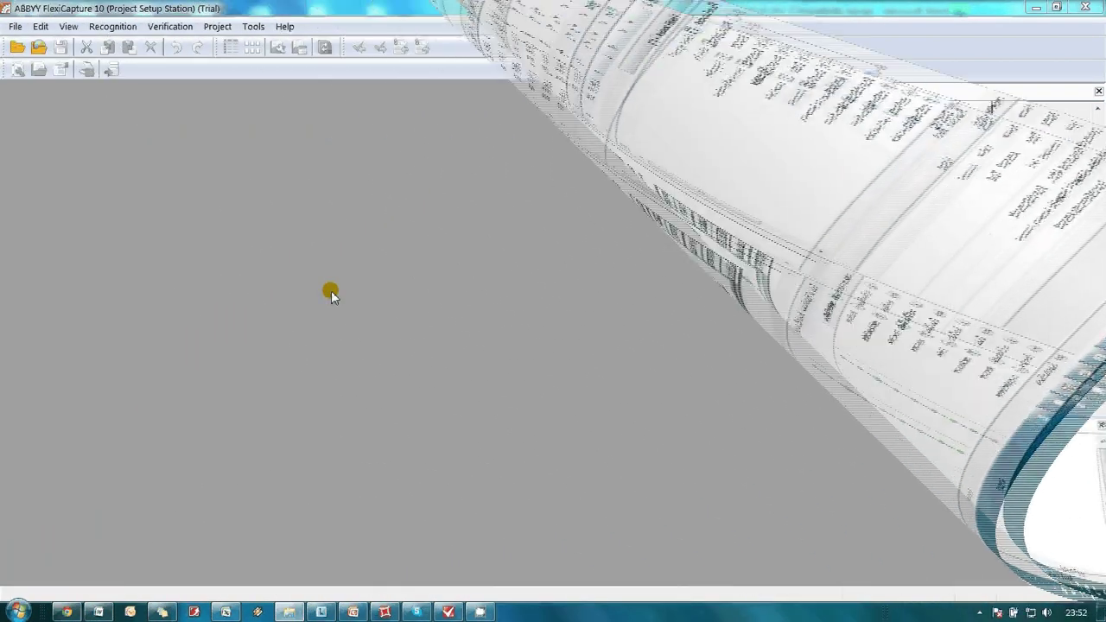
Step: Switch to ABBYY FlexiCapture 10 Project Setup Station and create a new project named Invoices in the proj folder
{"action": "left_click", "coordinate": [16, 26]}
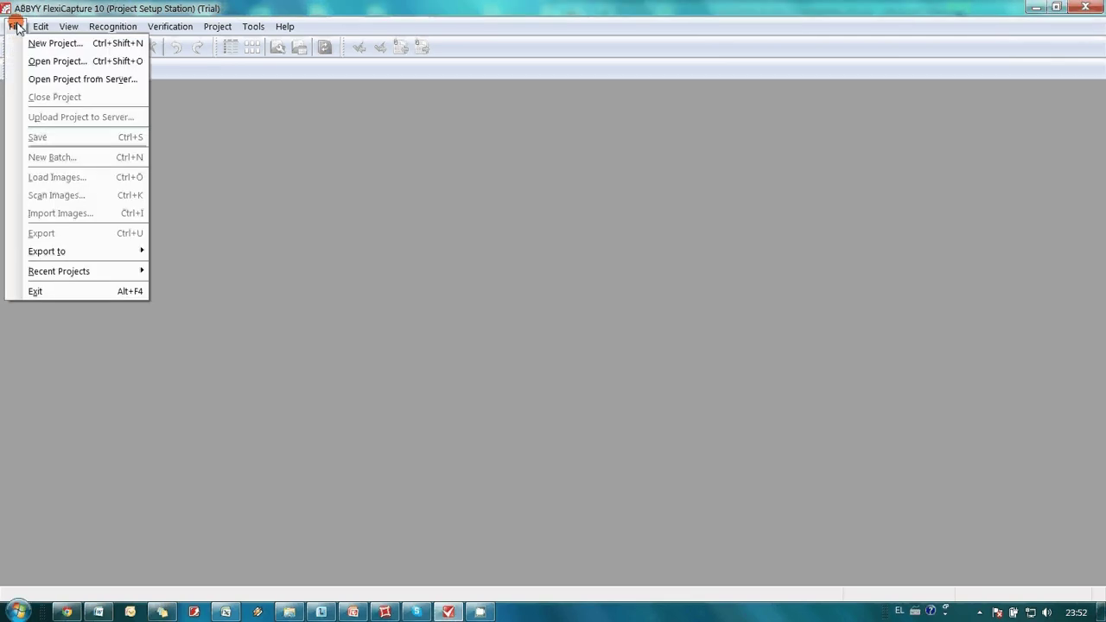
{"action": "left_click", "coordinate": [35, 41]}
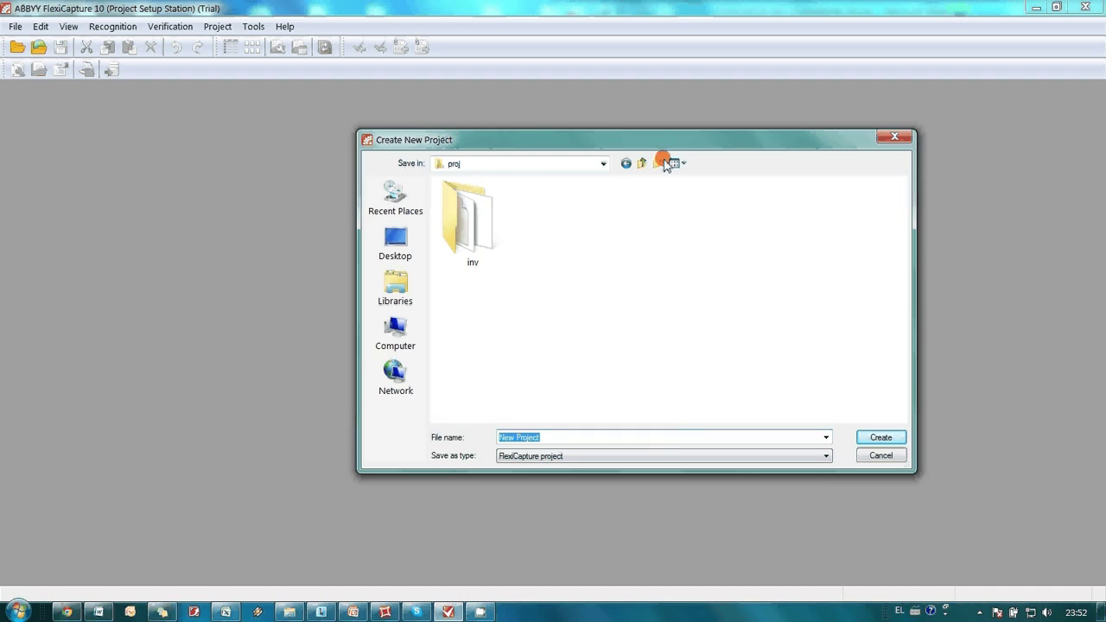
{"action": "type", "text": "Invoices"}
{"action": "left_click", "coordinate": [879, 438]}
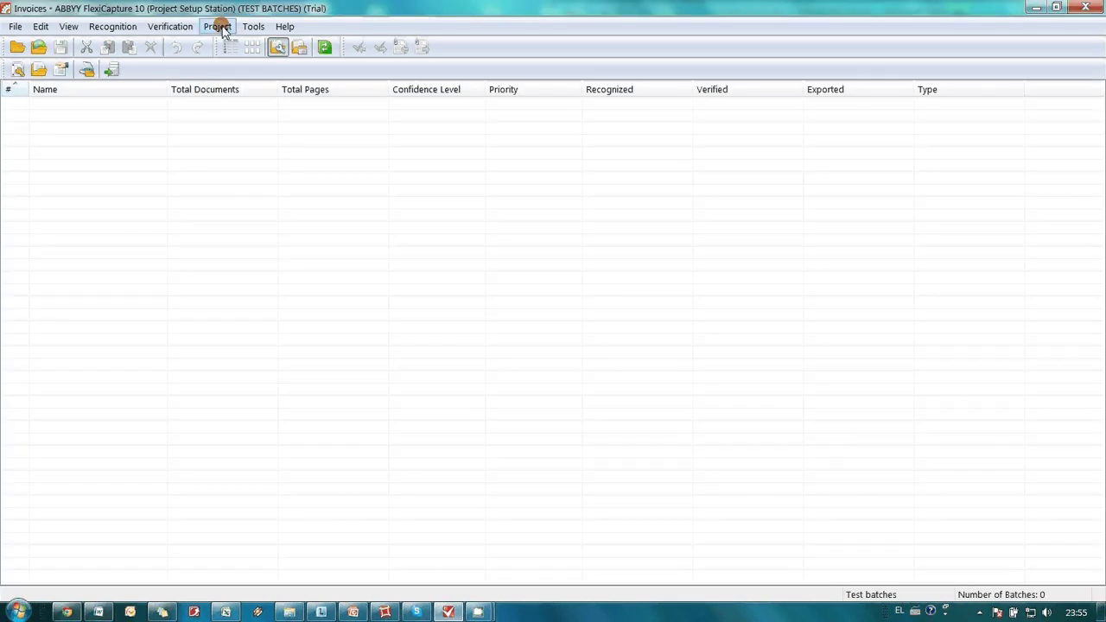
Step: Start a new document definition for the project and name it Invoice
{"action": "left_click", "coordinate": [218, 26]}
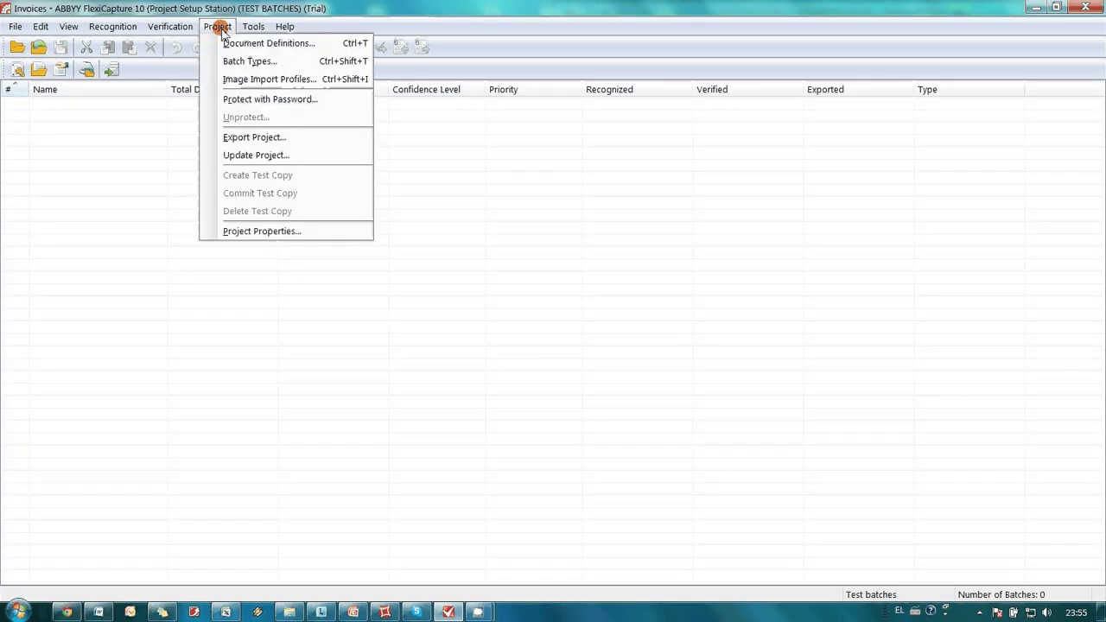
{"action": "left_click", "coordinate": [226, 45]}
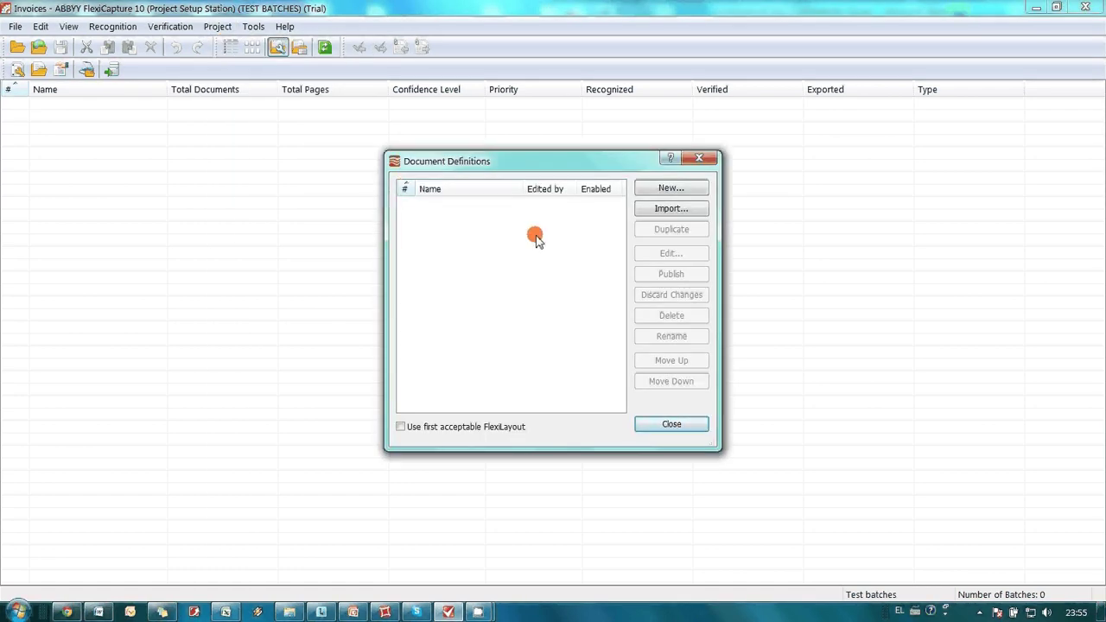
{"action": "left_click", "coordinate": [665, 192]}
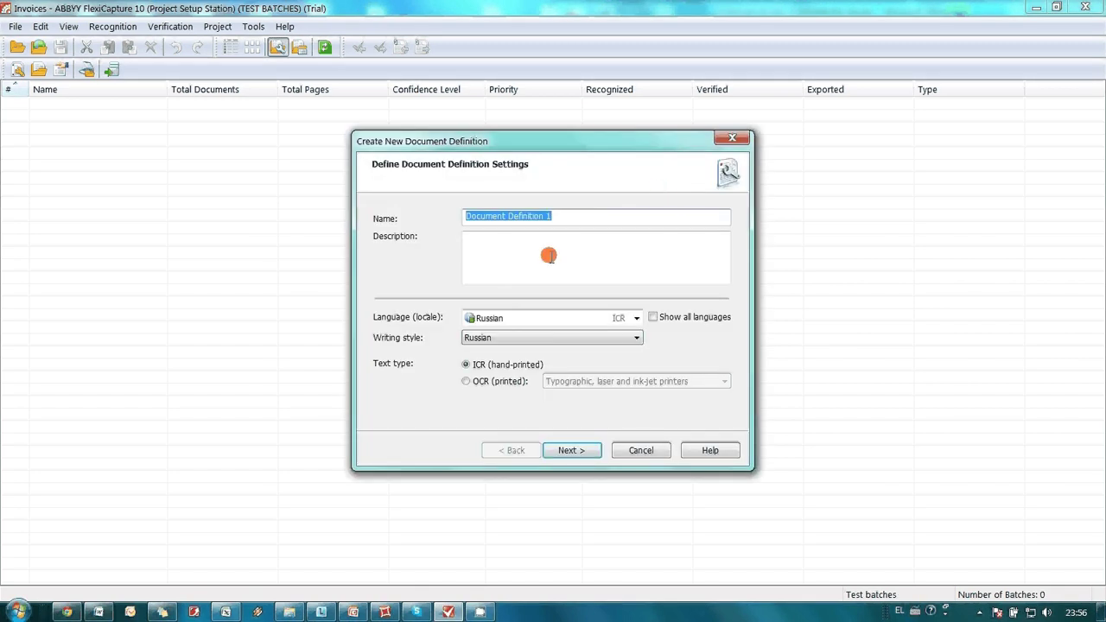
{"action": "type", "text": "Invoice"}
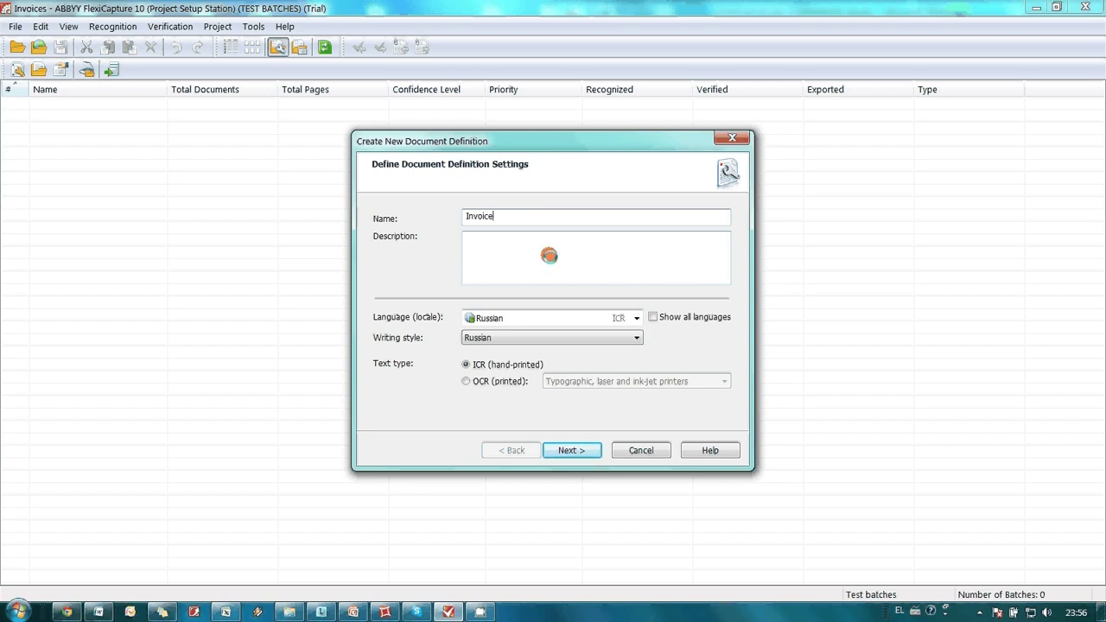
Step: Set the document definition's language to English and its text type to OCR (printed), and continue to adding pages
{"action": "left_click", "coordinate": [484, 316]}
{"action": "scroll", "coordinate": [483, 317], "scroll_direction": "up", "scroll_amount": 3}
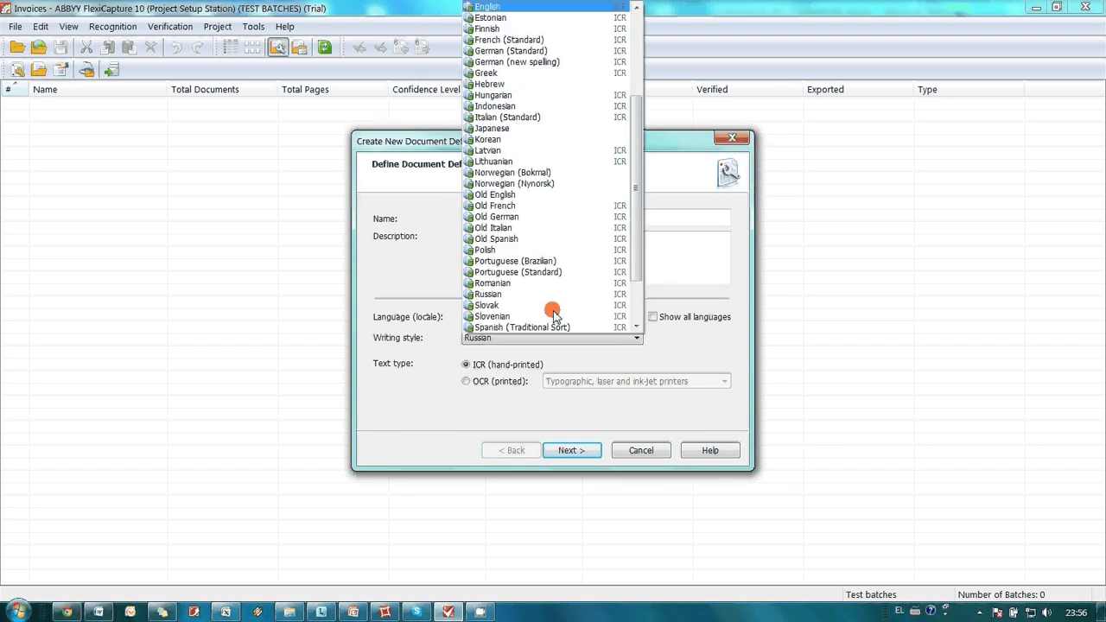
{"action": "left_click", "coordinate": [553, 161]}
{"action": "left_click", "coordinate": [506, 385]}
{"action": "left_click", "coordinate": [572, 448]}
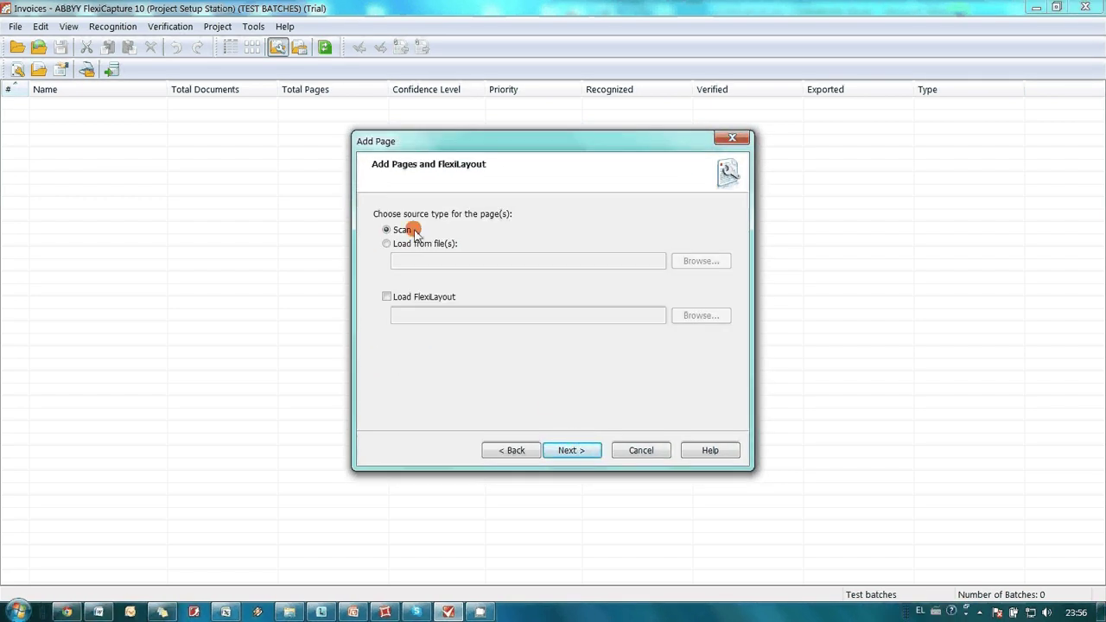
Step: Choose files as the page source and load invoice template.afl from the templ invoices folder as the FlexiLayout
{"action": "left_click", "coordinate": [419, 245]}
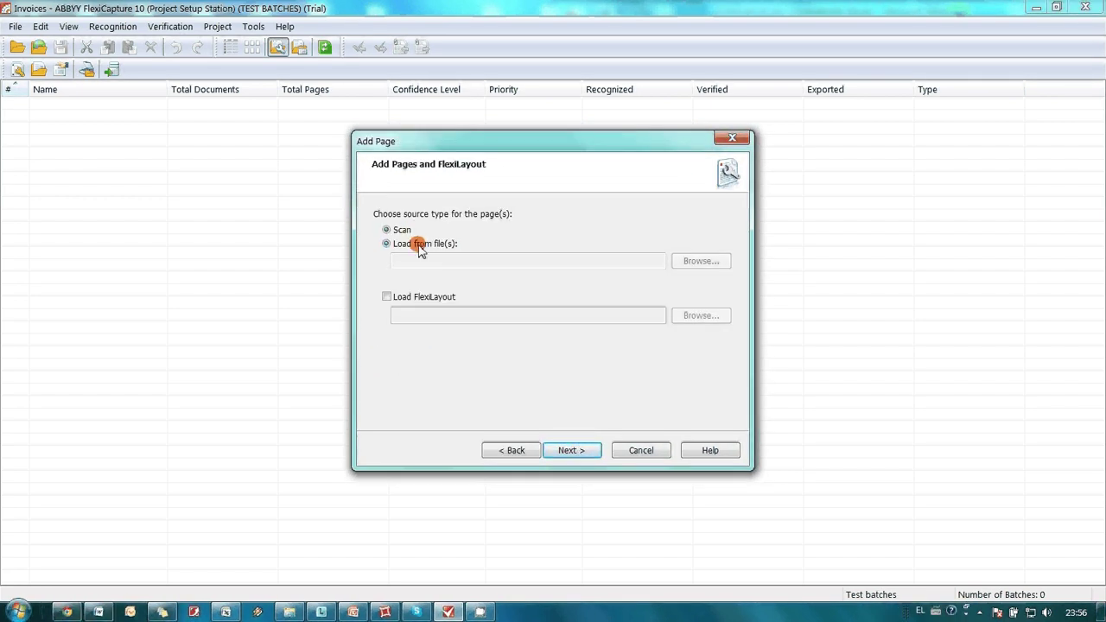
{"action": "left_click", "coordinate": [407, 301]}
{"action": "left_click", "coordinate": [710, 319]}
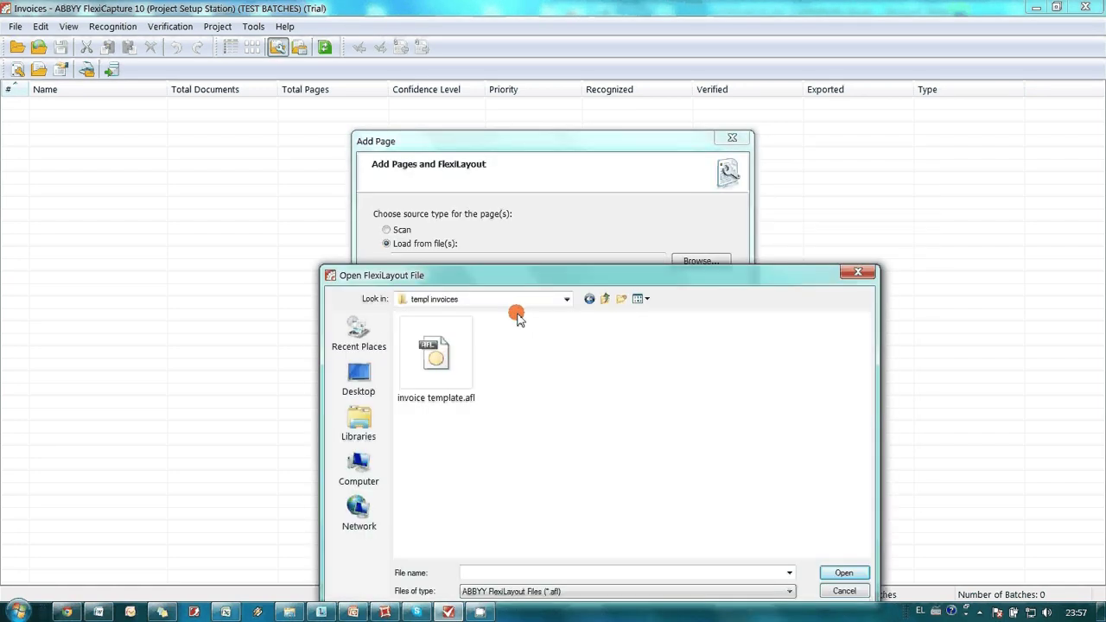
{"action": "left_click", "coordinate": [445, 358]}
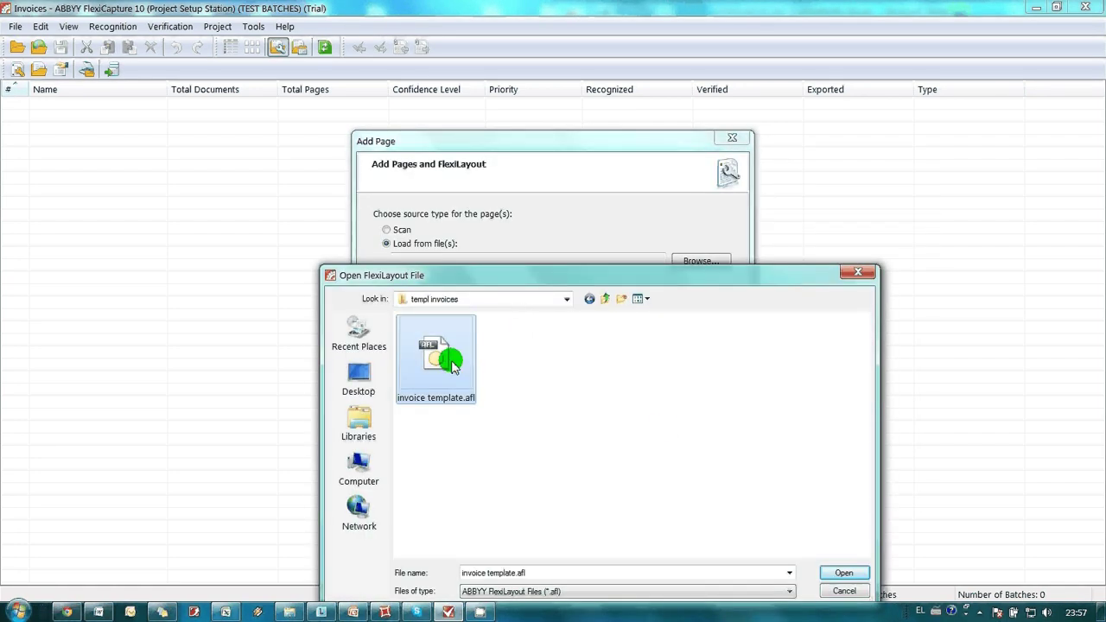
{"action": "left_click", "coordinate": [843, 572]}
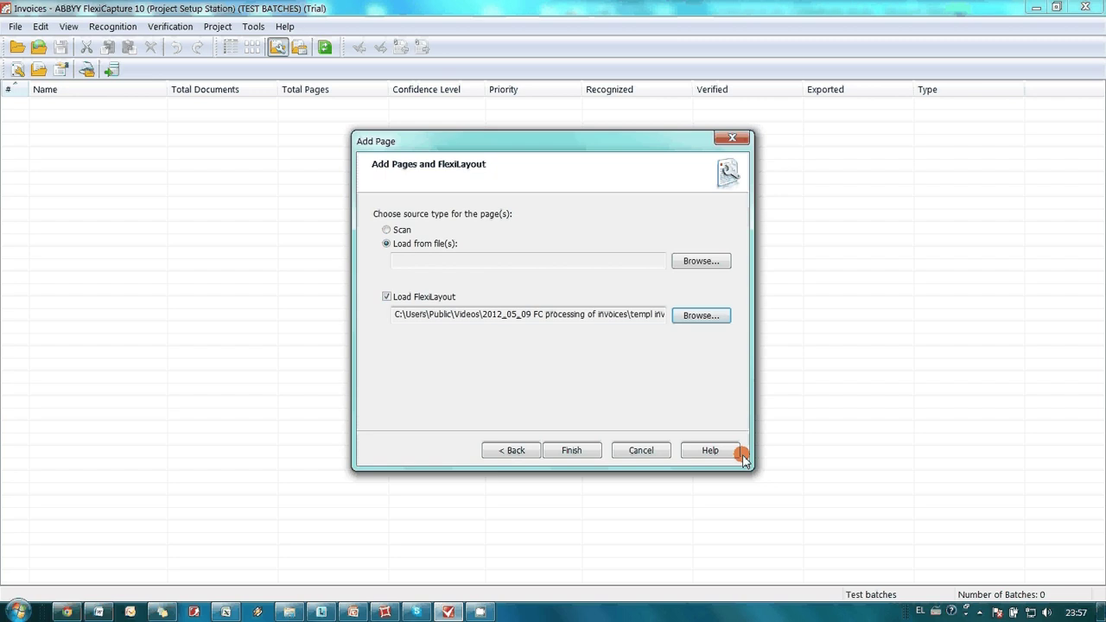
Step: Load inv (1).pdf from the templ invoices folder as the sample page and finish creating the document definition
{"action": "left_click", "coordinate": [699, 260]}
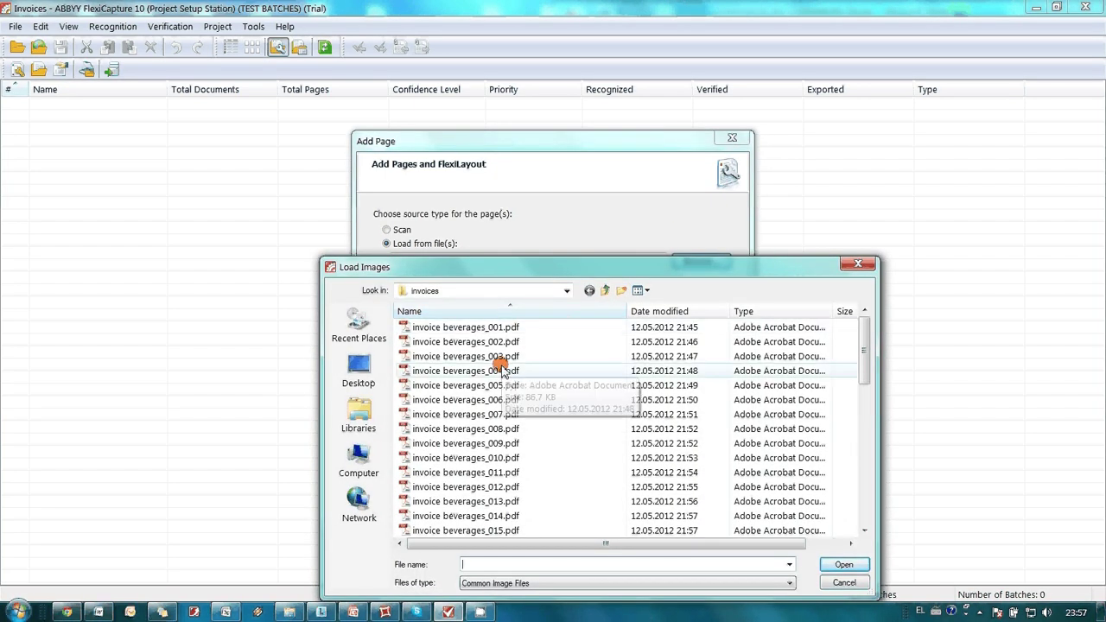
{"action": "left_click", "coordinate": [467, 371]}
{"action": "key", "text": "BackSpace"}
{"action": "double_click", "coordinate": [406, 368]}
{"action": "left_click", "coordinate": [467, 381]}
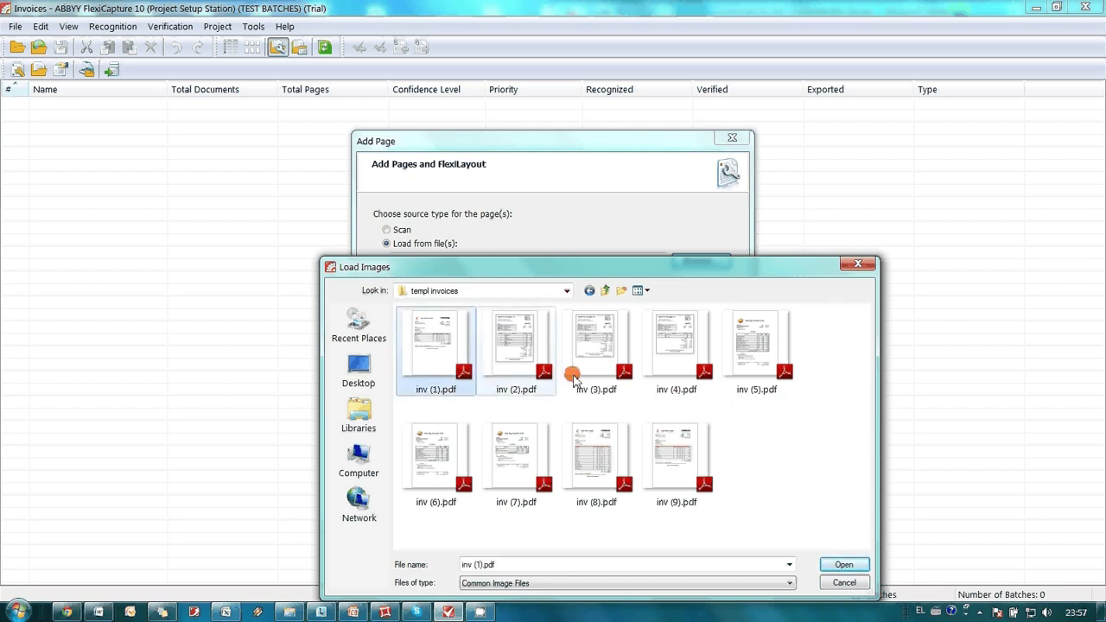
{"action": "left_click", "coordinate": [859, 567]}
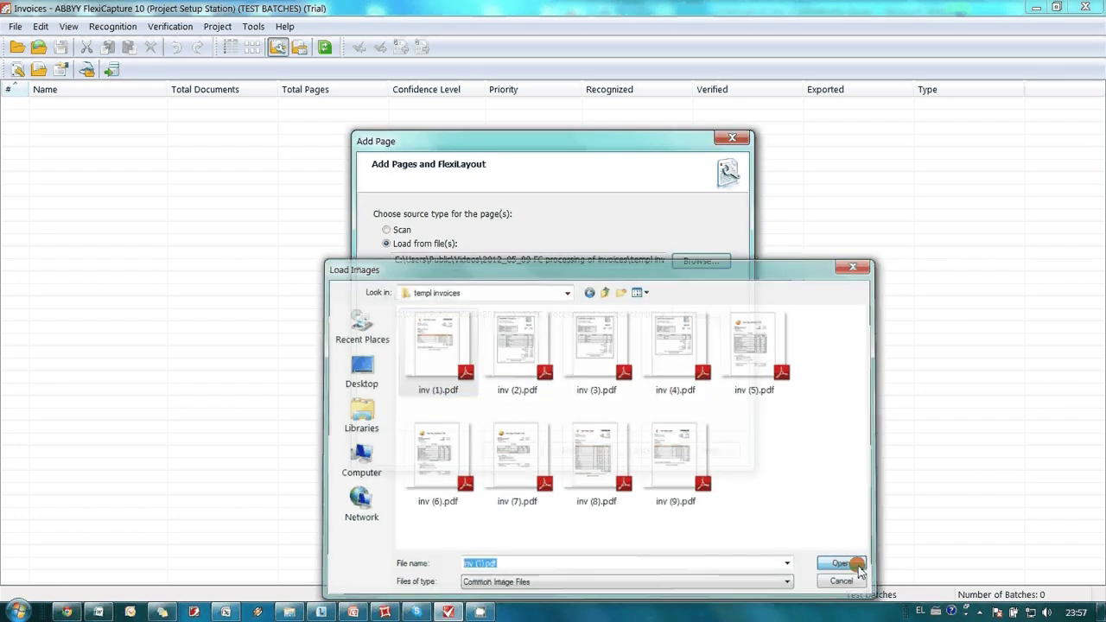
{"action": "left_click", "coordinate": [577, 450]}
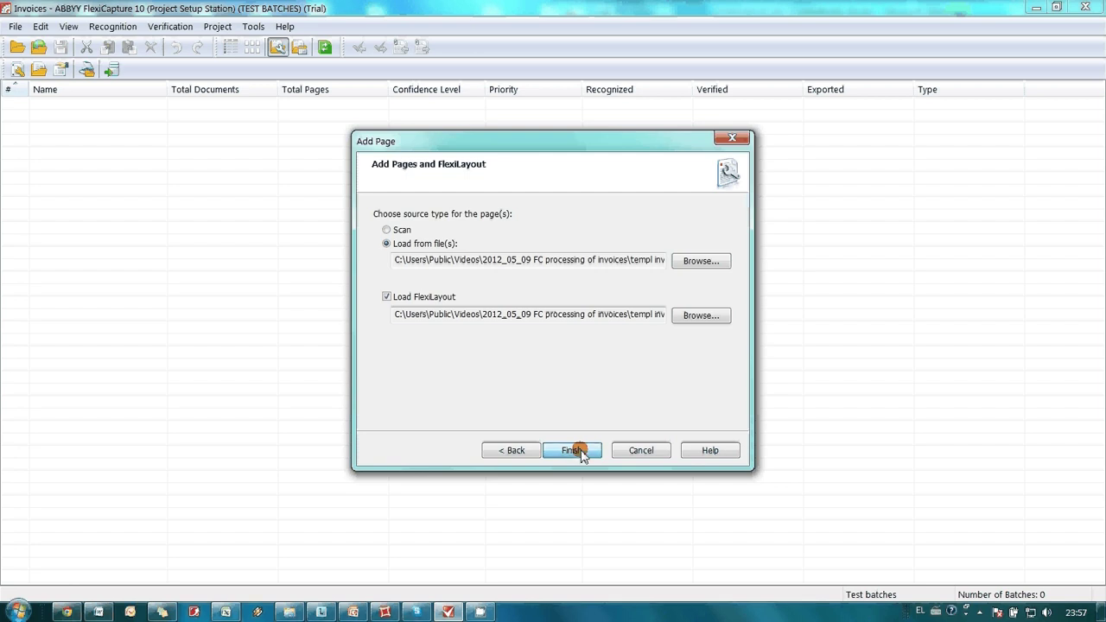
{"action": "left_click", "coordinate": [574, 450]}
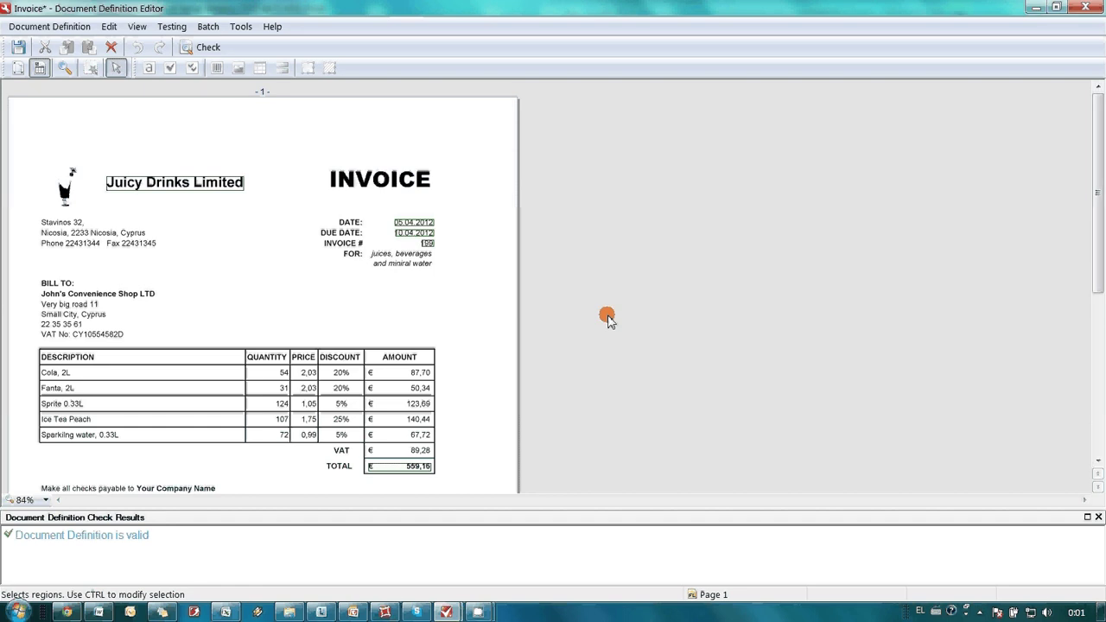
Step: Test the document definition on the sample invoice, review the captured fields in the data form, and close it
{"action": "left_click", "coordinate": [172, 27]}
{"action": "left_click", "coordinate": [193, 43]}
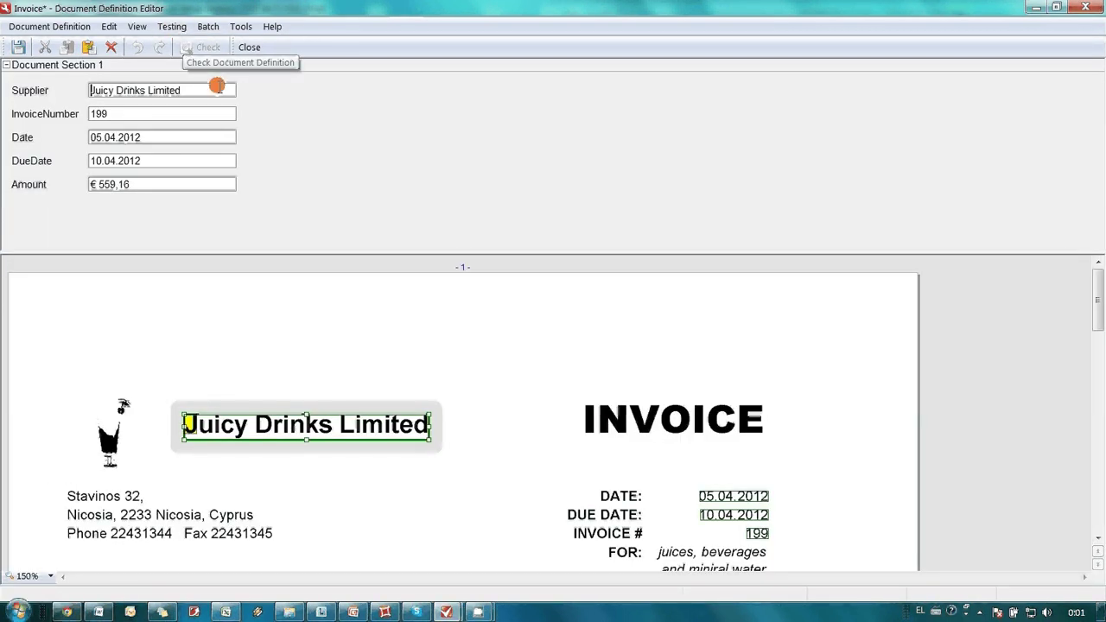
{"action": "left_click", "coordinate": [252, 50]}
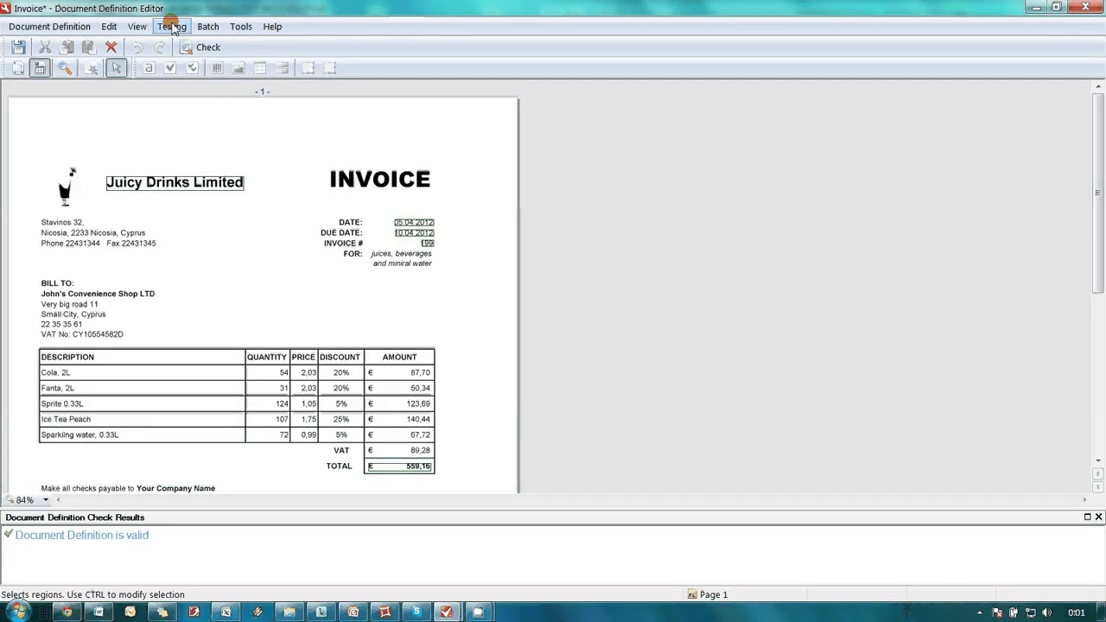
Step: Display the document structure with its list of fields beside the invoice image
{"action": "left_click", "coordinate": [137, 26]}
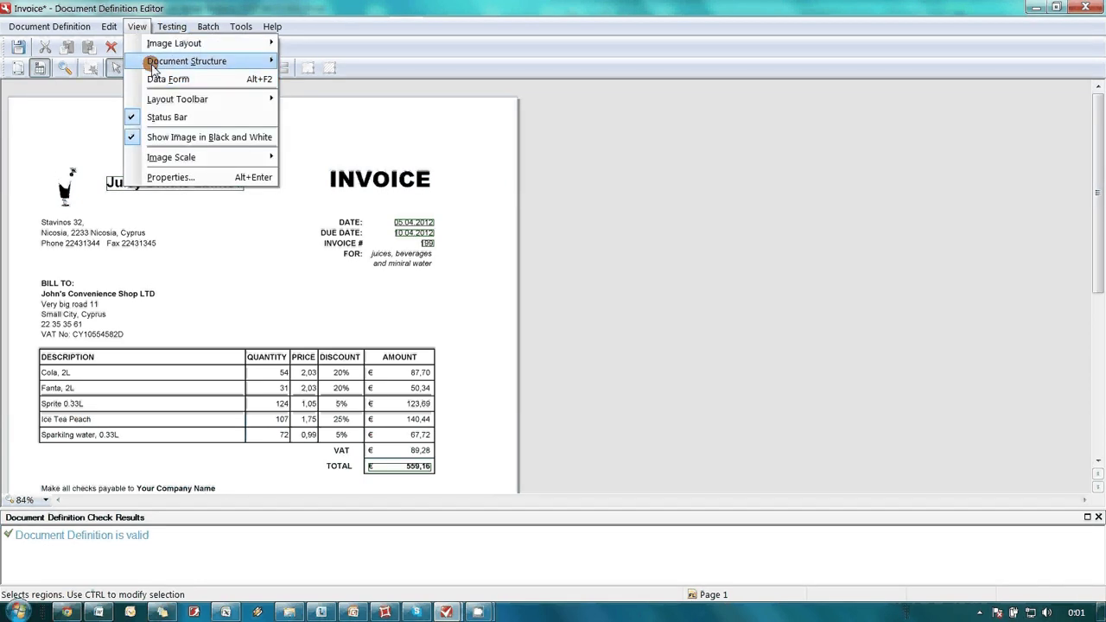
{"action": "mouse_move", "coordinate": [212, 68]}
{"action": "left_click", "coordinate": [329, 64]}
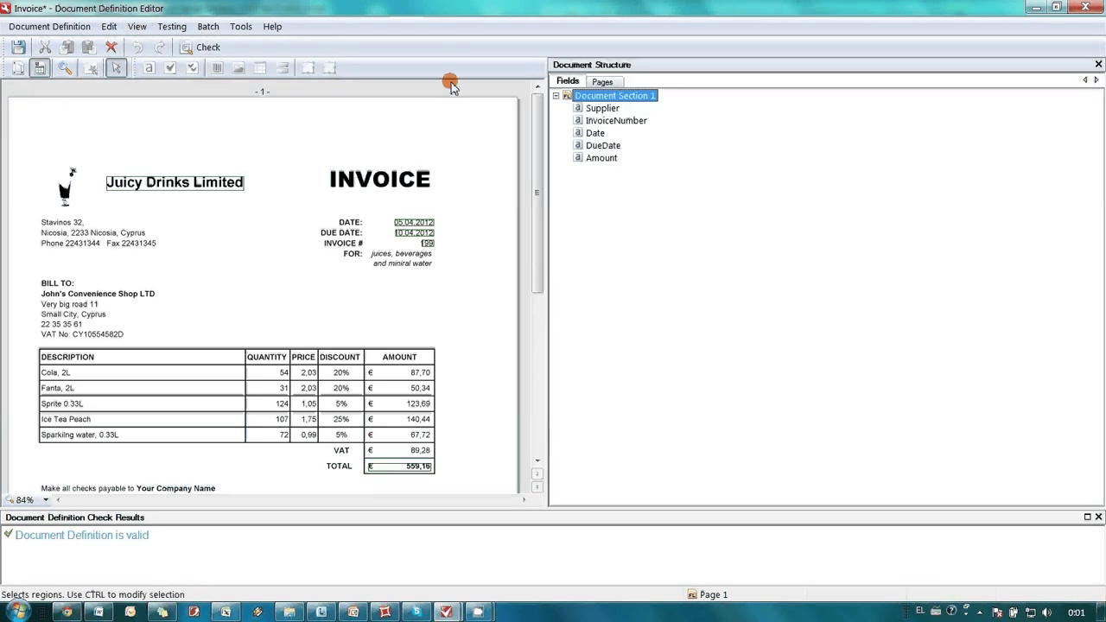
{"action": "left_click", "coordinate": [476, 177]}
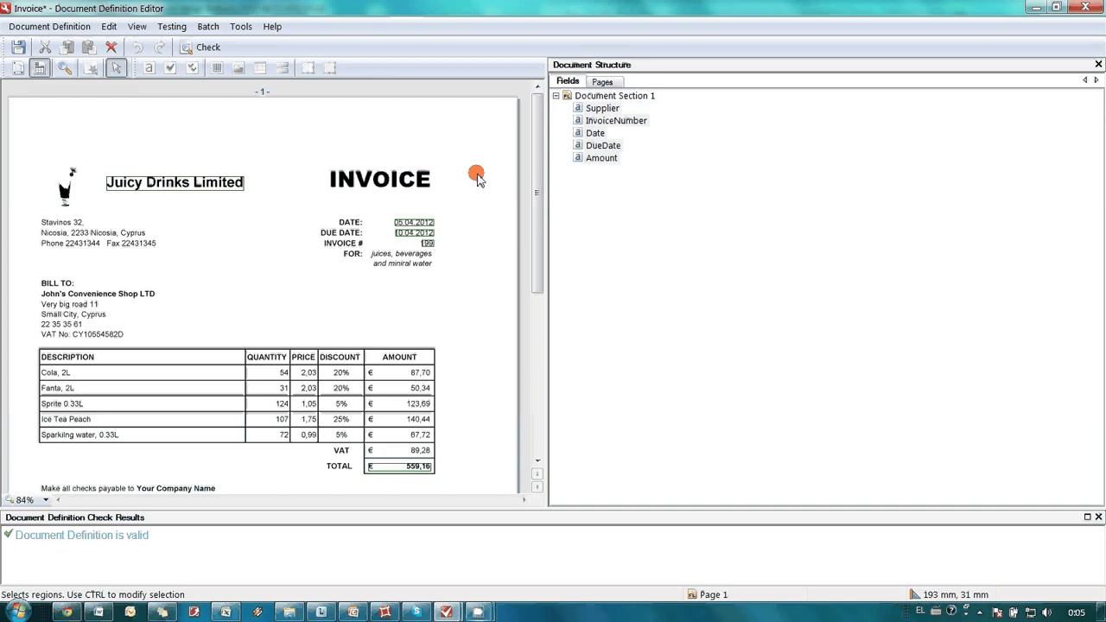
Step: Make the Supplier, InvoiceNumber, Date, DueDate and Amount fields index fields together, with Export field value enabled
{"action": "right_click", "coordinate": [600, 125]}
{"action": "left_click", "coordinate": [644, 288]}
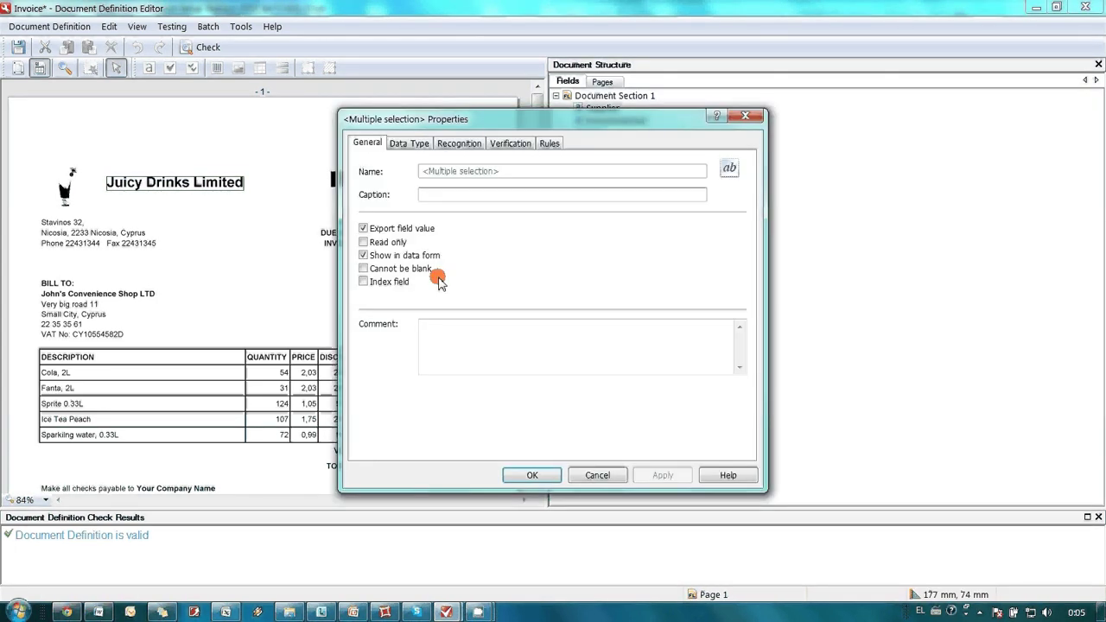
{"action": "left_click_drag", "start_coordinate": [493, 128], "coordinate": [242, 124]}
{"action": "left_click", "coordinate": [128, 224]}
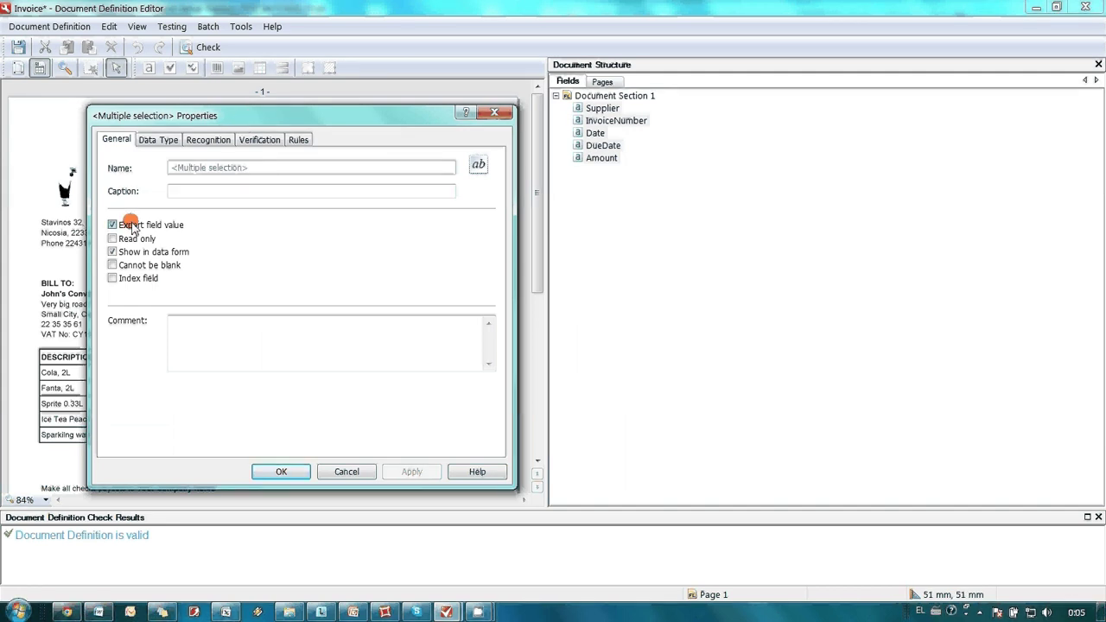
{"action": "left_click", "coordinate": [132, 227]}
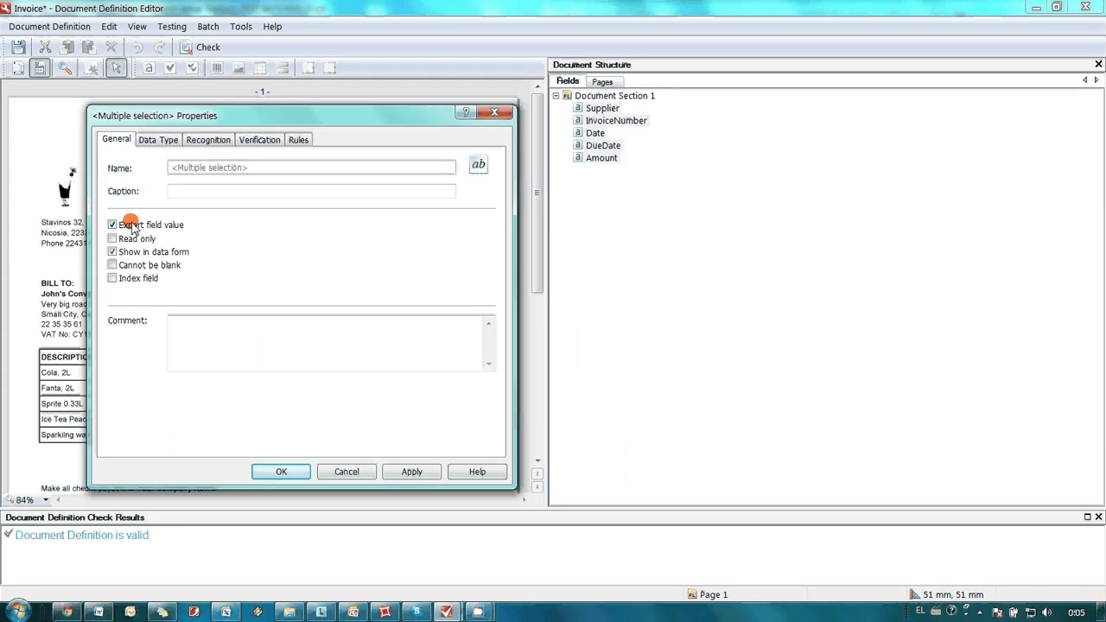
{"action": "left_click", "coordinate": [114, 279]}
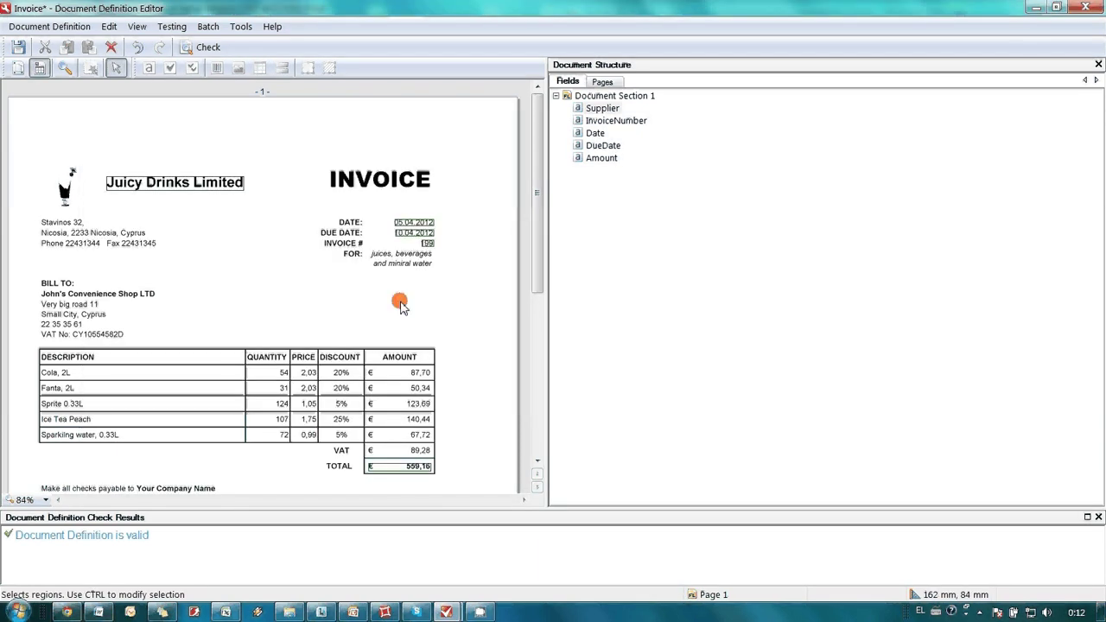
Step: Set the Excel export destination to save document images, use path \\NTHPLAPTOP\ImportsExports\JohnExport and template <Batch>\Invoices<Identifier>, and add to the end of existing files
{"action": "left_click", "coordinate": [59, 27]}
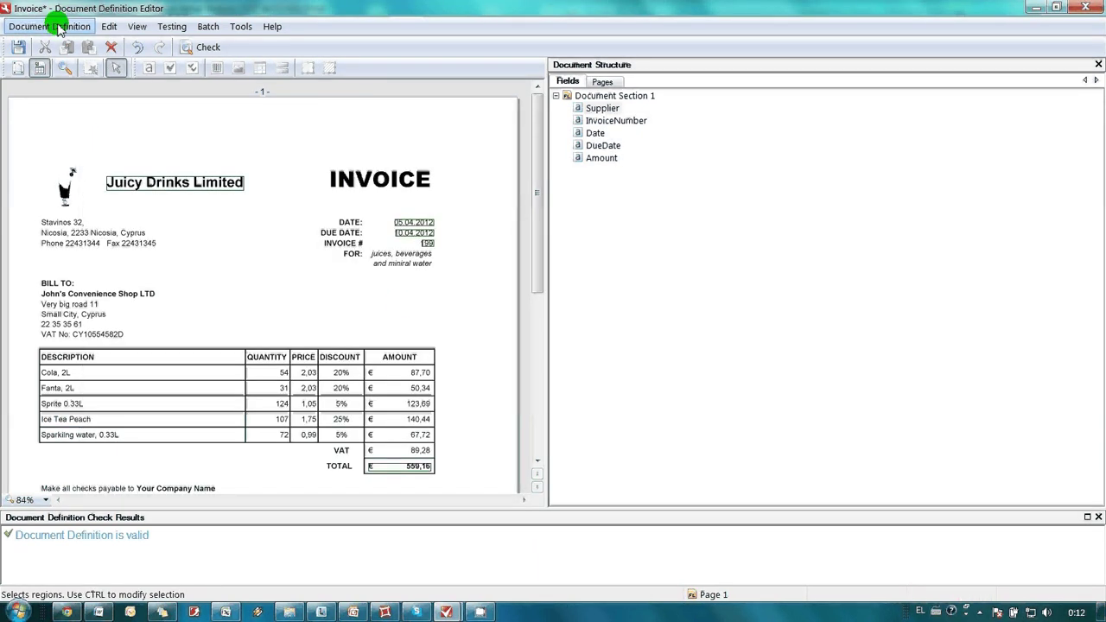
{"action": "left_click", "coordinate": [52, 115]}
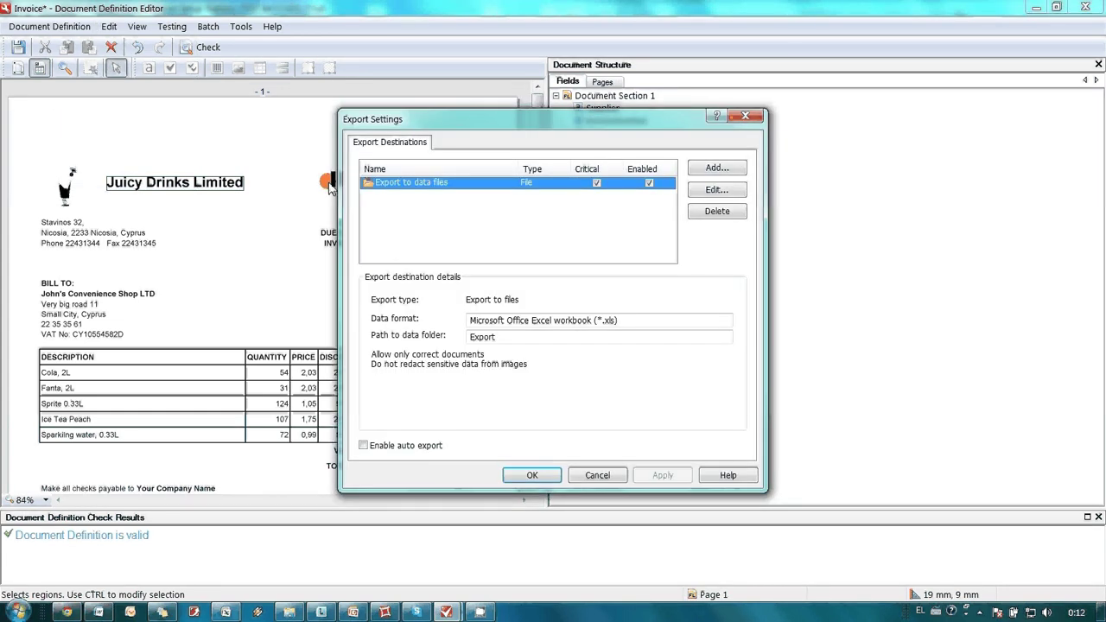
{"action": "left_click", "coordinate": [714, 190]}
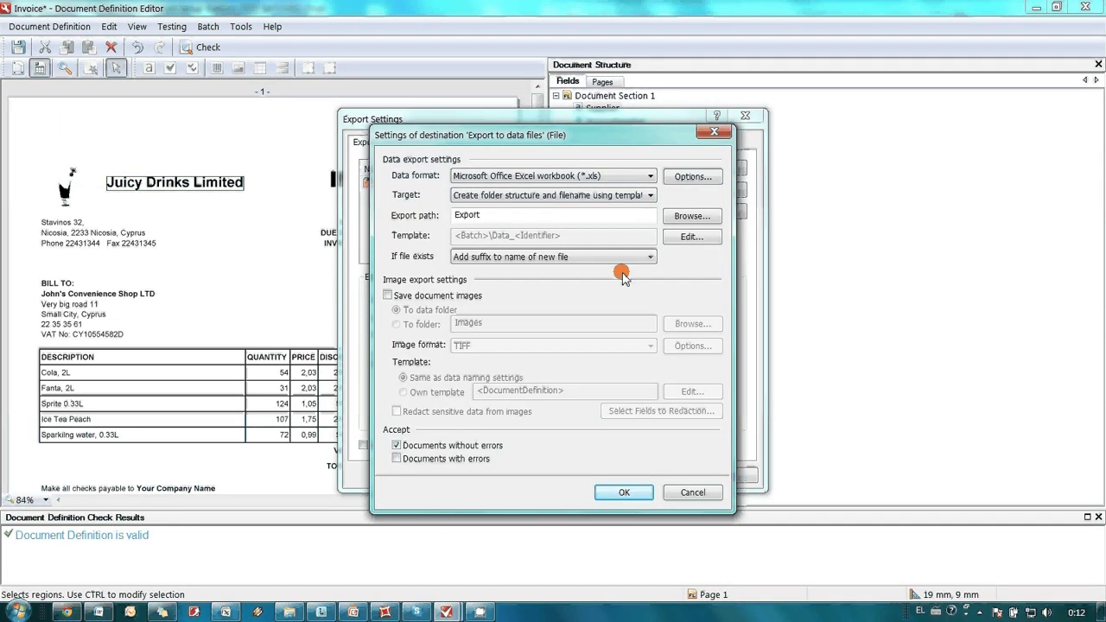
{"action": "left_click", "coordinate": [439, 295]}
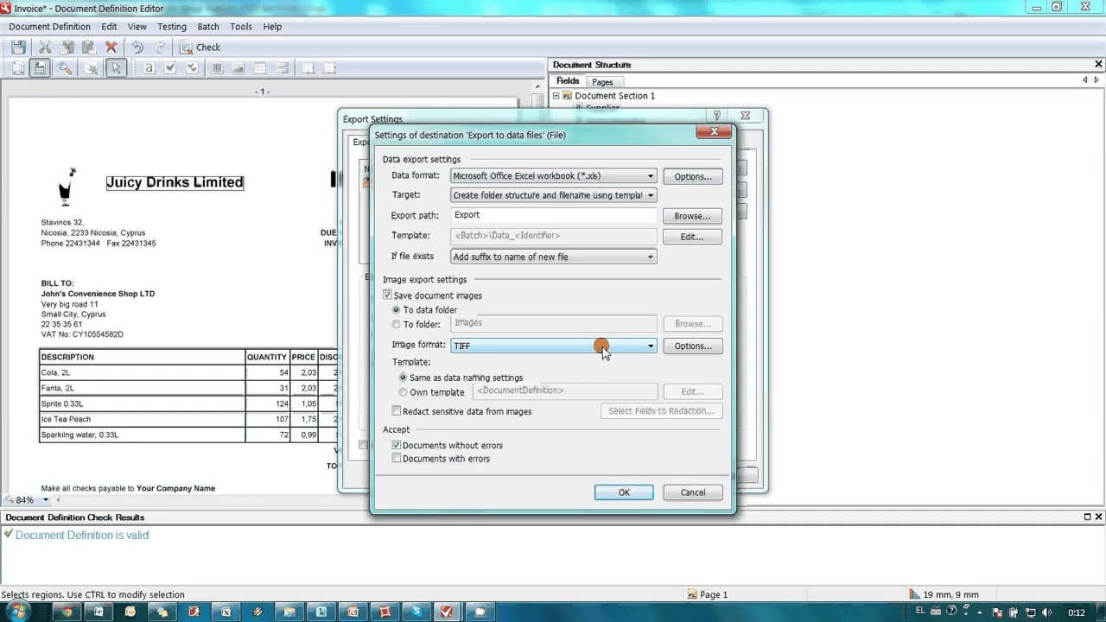
{"action": "double_click", "coordinate": [599, 215]}
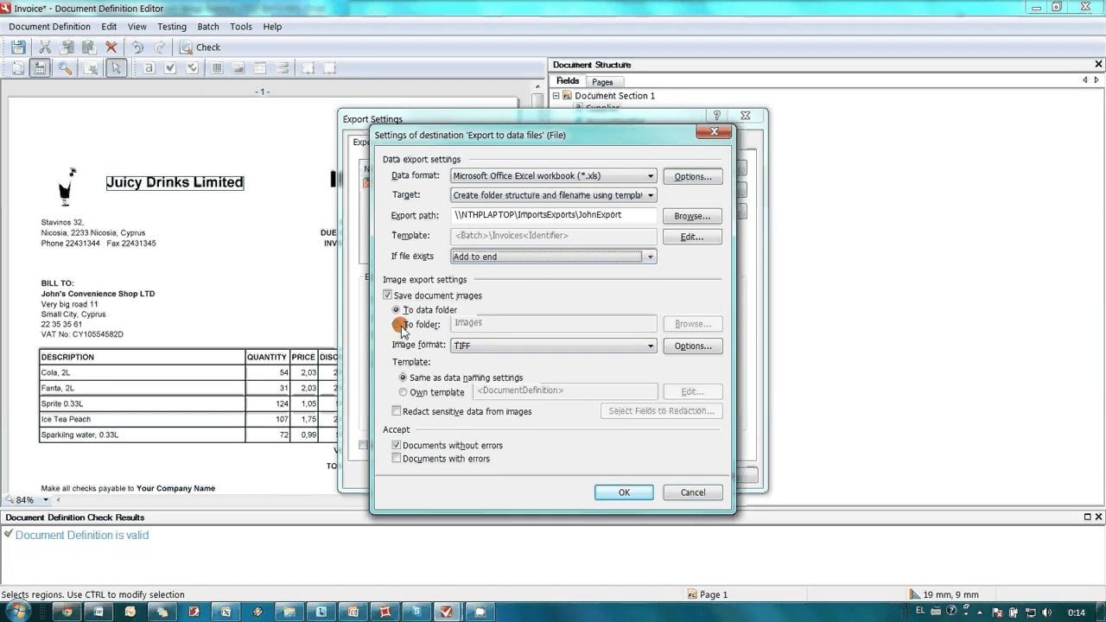
Step: Save the exported document images to the separate folder \\NTHPLAPTOP\ImportsExports\JohnExport\Images
{"action": "left_click", "coordinate": [399, 325]}
{"action": "left_click_drag", "start_coordinate": [625, 215], "coordinate": [402, 215]}
{"action": "key", "text": "ctrl+c"}
{"action": "left_click", "coordinate": [397, 324]}
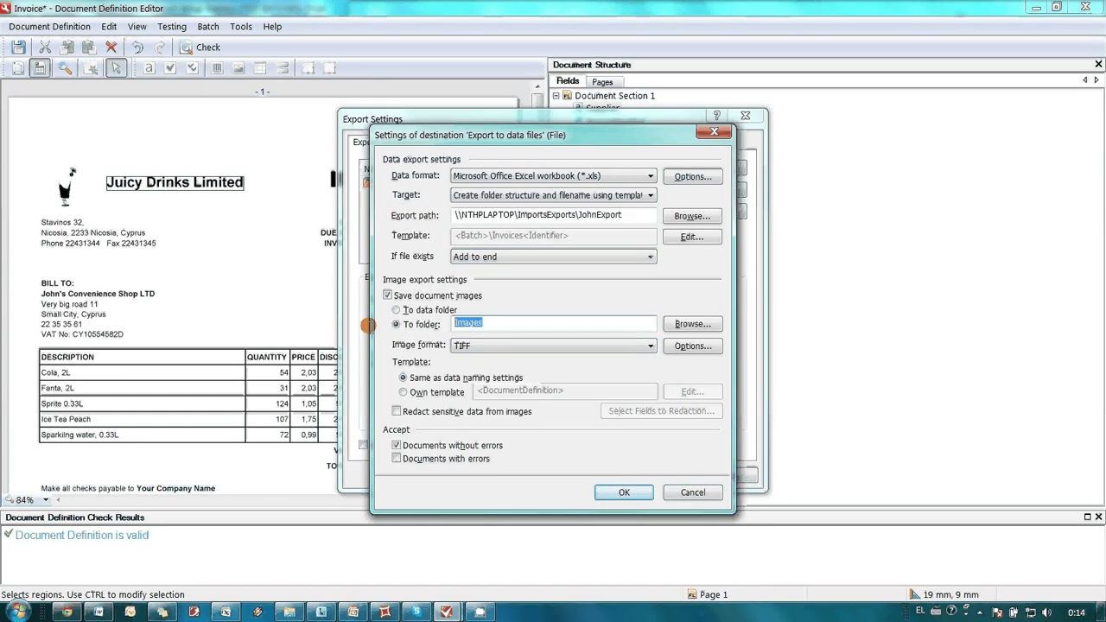
{"action": "key", "text": "ctrl+v"}
{"action": "type", "text": "\\Images"}
Step: Set the exported image format to PDF and enable creating a searchable PDF
{"action": "left_click", "coordinate": [474, 346]}
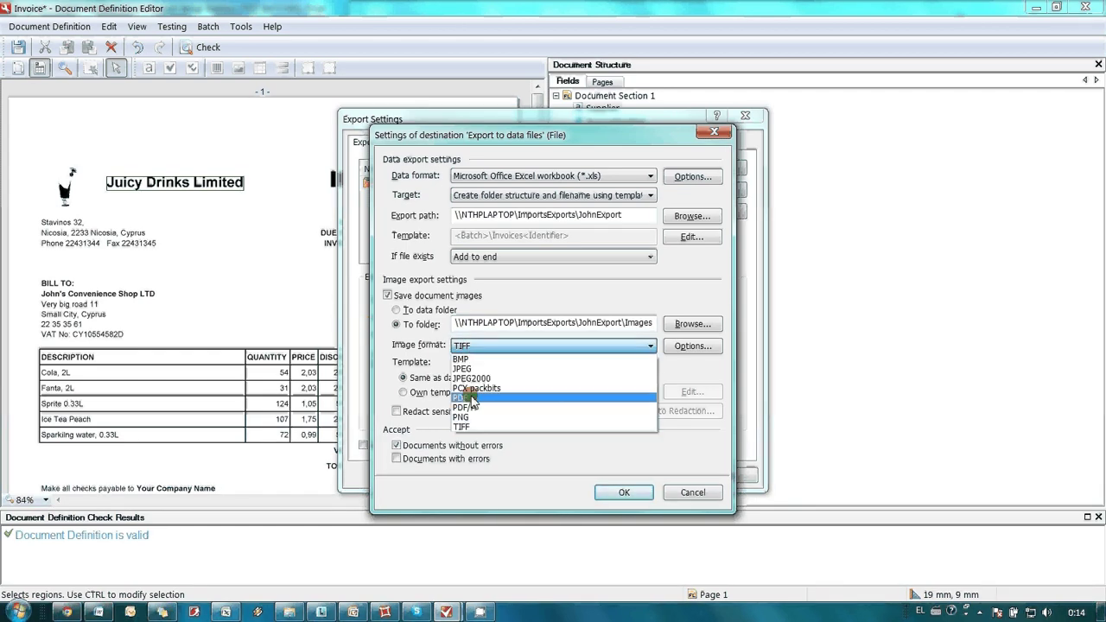
{"action": "left_click", "coordinate": [472, 399]}
{"action": "left_click", "coordinate": [665, 348]}
{"action": "left_click", "coordinate": [389, 268]}
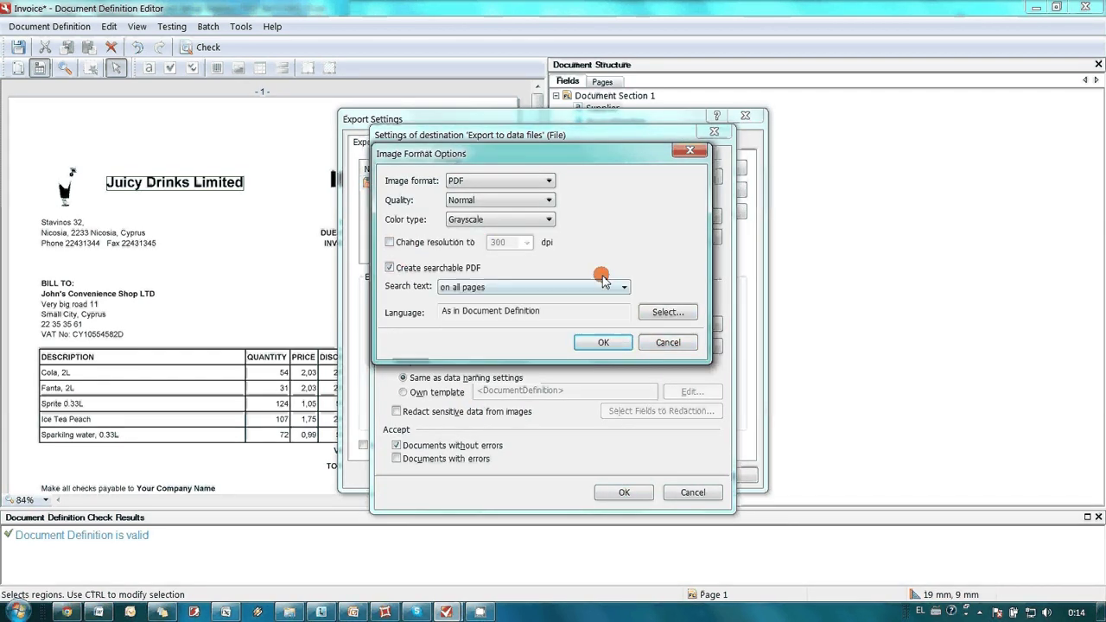
{"action": "left_click", "coordinate": [603, 342]}
Step: Give the images their own filename template, replacing the <DocumentDefinition> tag with an index field tag for Date
{"action": "left_click", "coordinate": [403, 391]}
{"action": "left_click", "coordinate": [692, 390]}
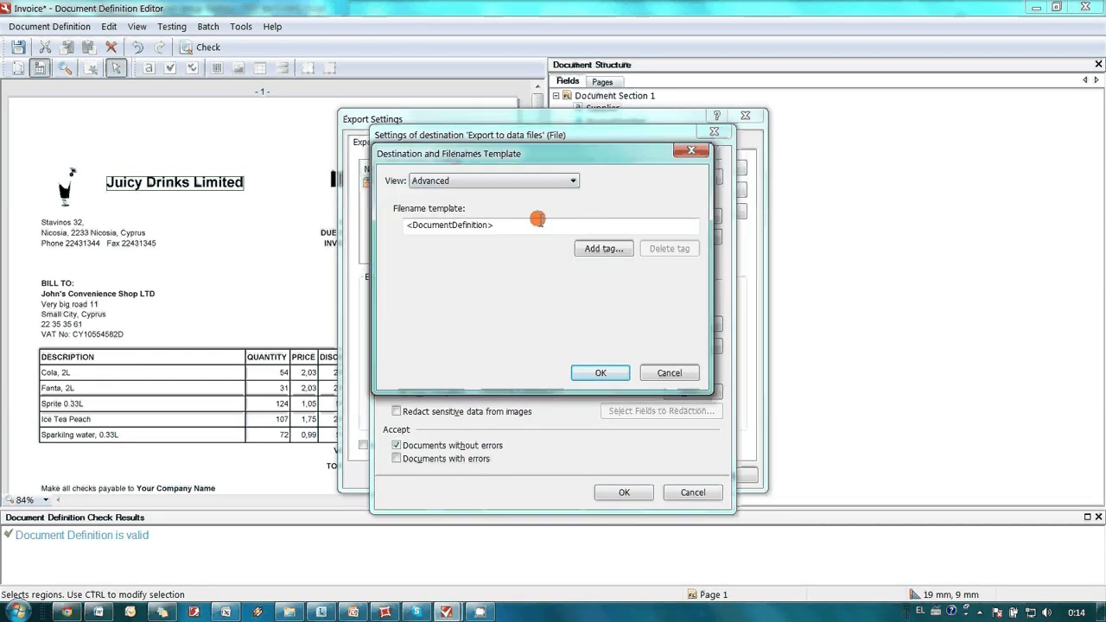
{"action": "left_click_drag", "start_coordinate": [582, 225], "coordinate": [362, 230]}
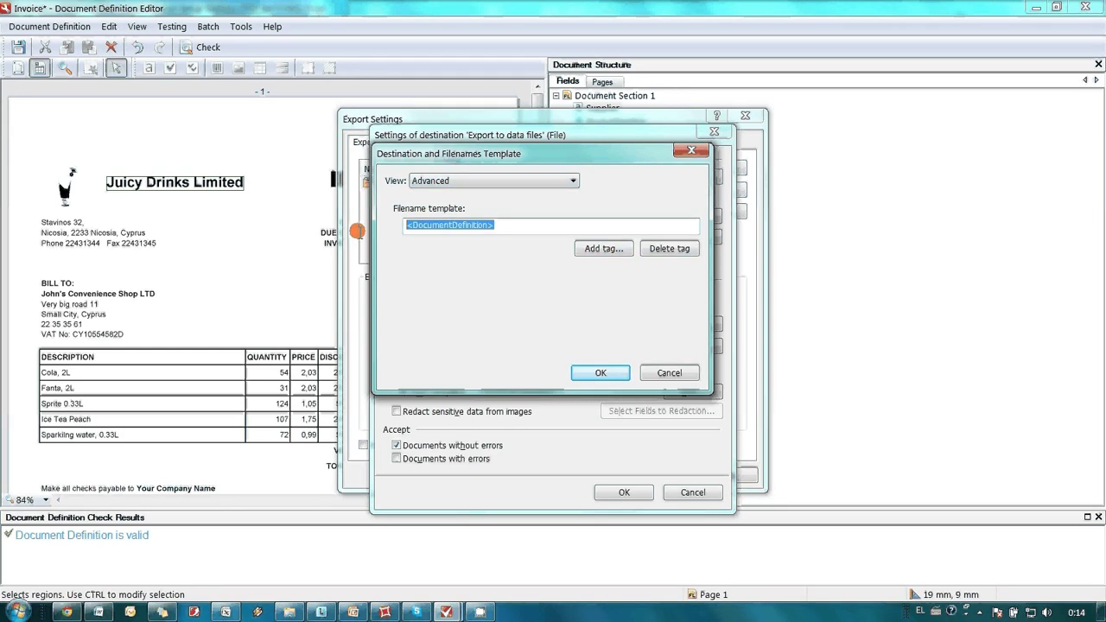
{"action": "key", "text": "Delete"}
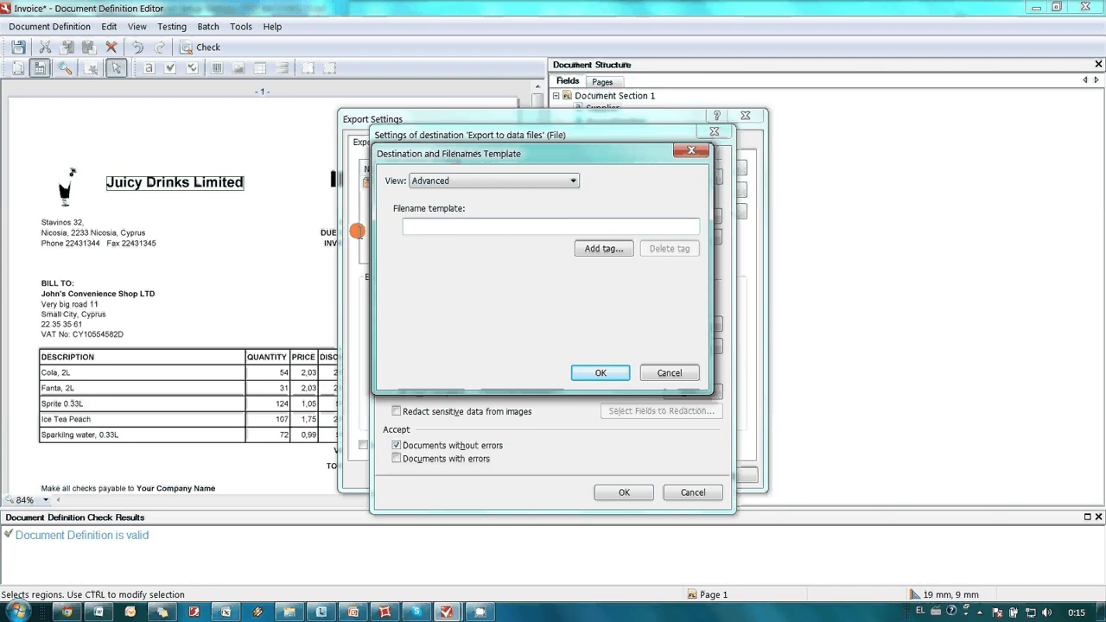
{"action": "left_click", "coordinate": [597, 248]}
{"action": "left_click", "coordinate": [400, 346]}
{"action": "left_click", "coordinate": [502, 388]}
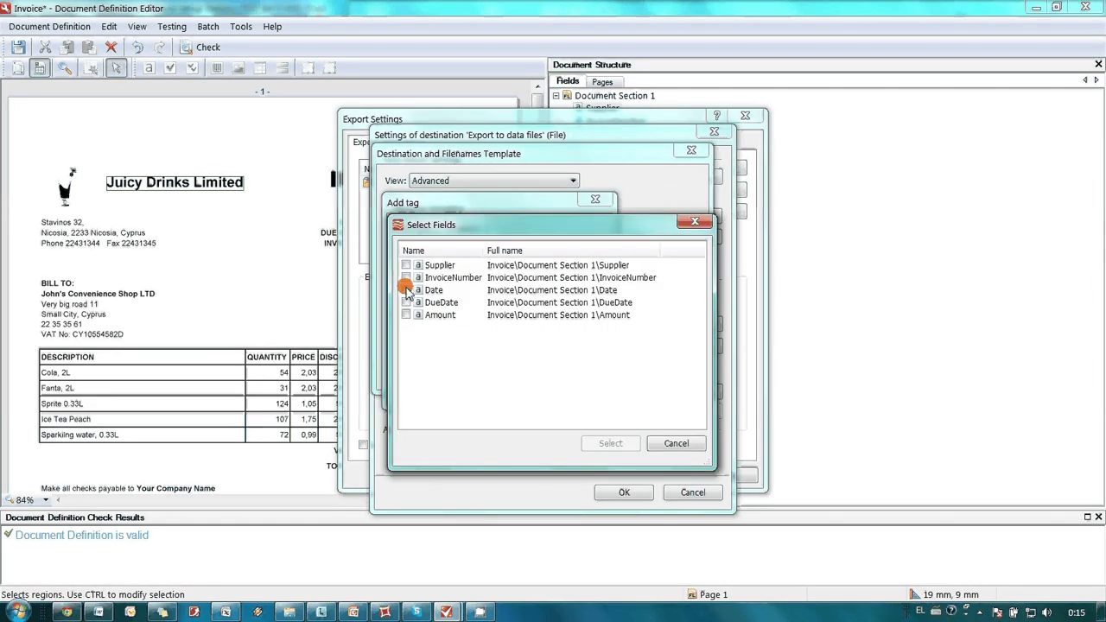
{"action": "left_click", "coordinate": [407, 288]}
{"action": "left_click", "coordinate": [611, 444]}
Step: Add an index field tag for Supplier to the image filename template
{"action": "left_click", "coordinate": [598, 248]}
{"action": "left_click", "coordinate": [399, 346]}
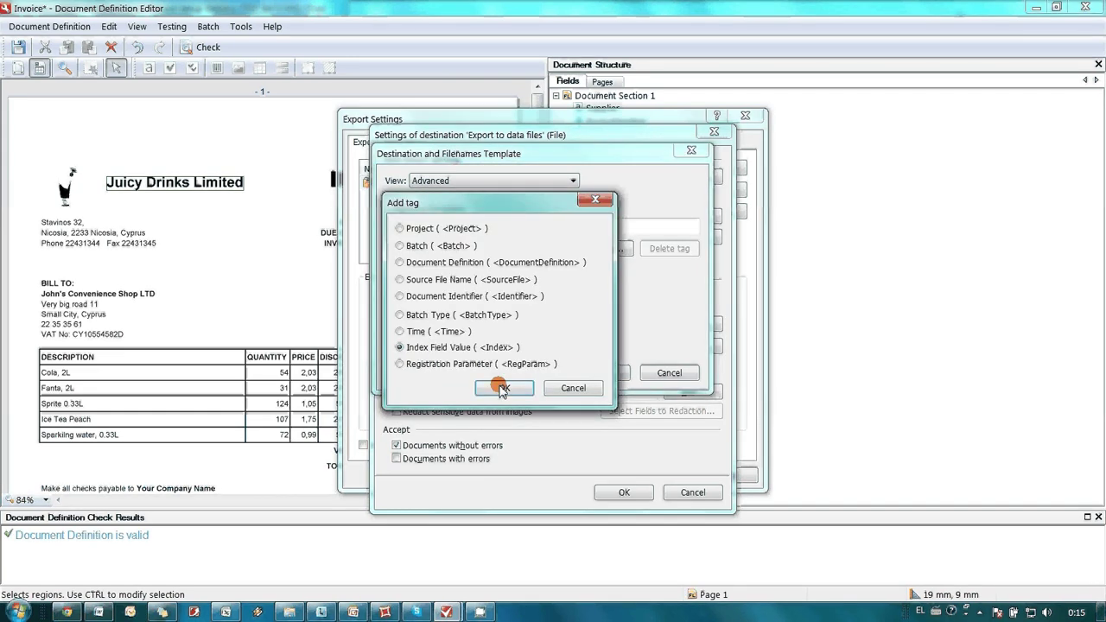
{"action": "left_click", "coordinate": [504, 387]}
{"action": "left_click", "coordinate": [406, 265]}
{"action": "left_click", "coordinate": [611, 444]}
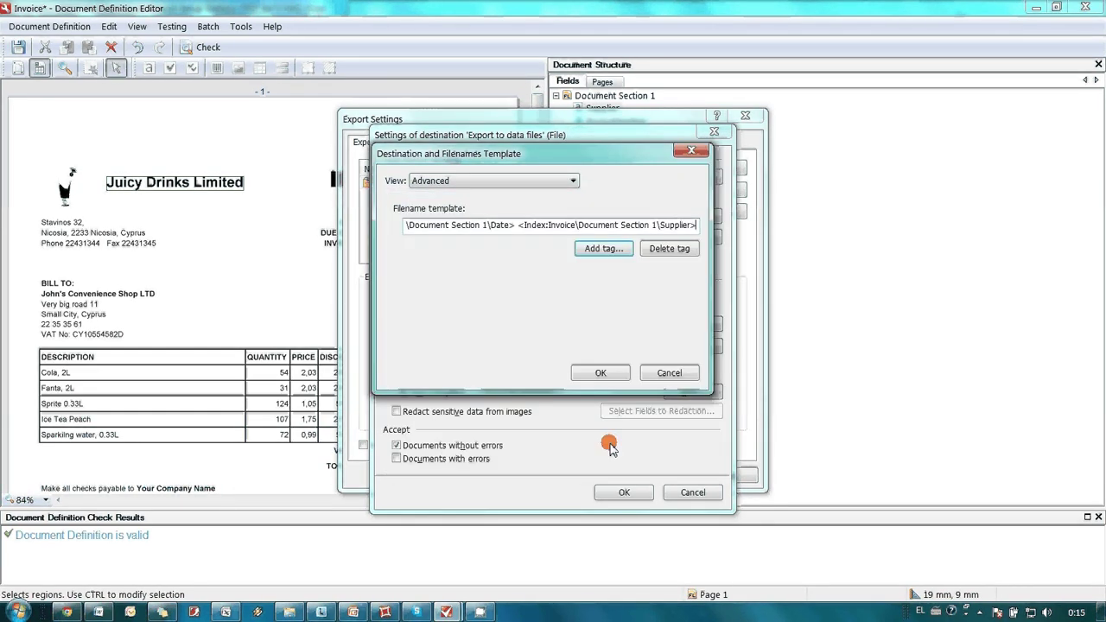
Step: Append the text "Invoice No." and an index field tag for InvoiceNumber to the image filename template
{"action": "type", "text": "Invoice No."}
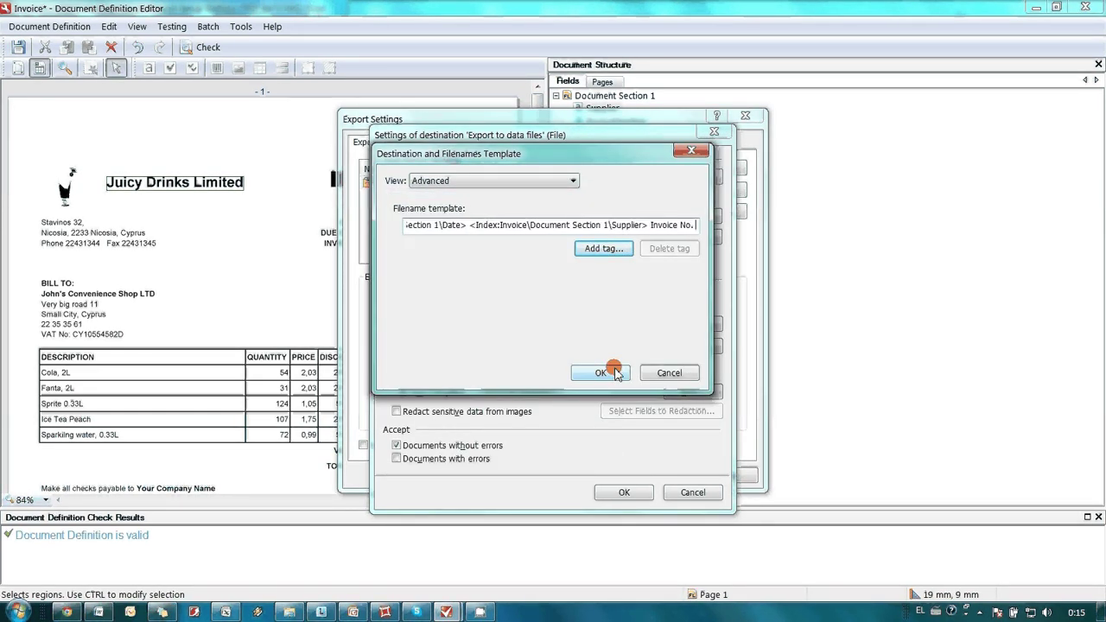
{"action": "left_click", "coordinate": [603, 248]}
{"action": "left_click", "coordinate": [400, 347]}
{"action": "left_click", "coordinate": [503, 388]}
{"action": "left_click", "coordinate": [406, 277]}
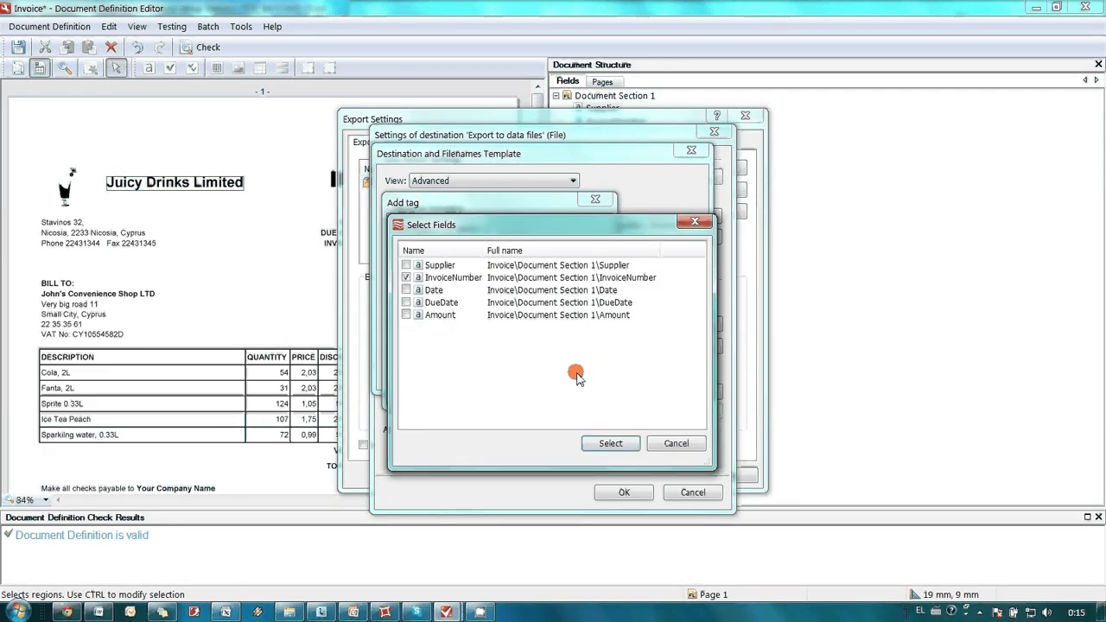
{"action": "left_click", "coordinate": [610, 443]}
Step: Append an index field tag for Amount in parentheses to the image filename template and confirm the export settings
{"action": "type", "text": "("}
{"action": "left_click", "coordinate": [609, 249]}
{"action": "left_click", "coordinate": [399, 344]}
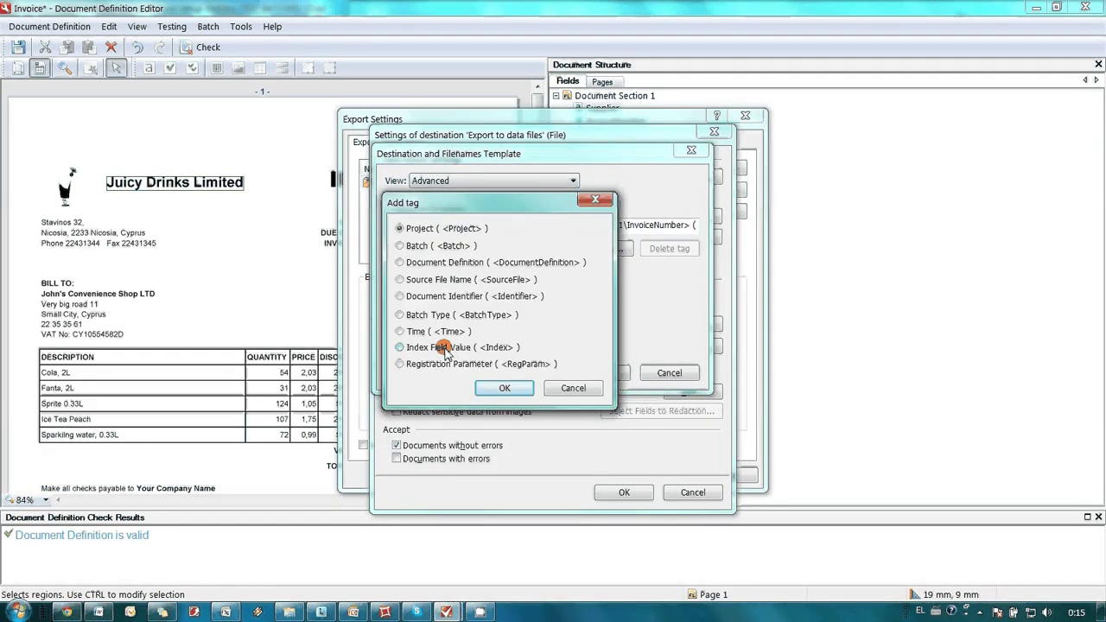
{"action": "left_click", "coordinate": [504, 383]}
{"action": "left_click", "coordinate": [406, 331]}
{"action": "left_click", "coordinate": [611, 441]}
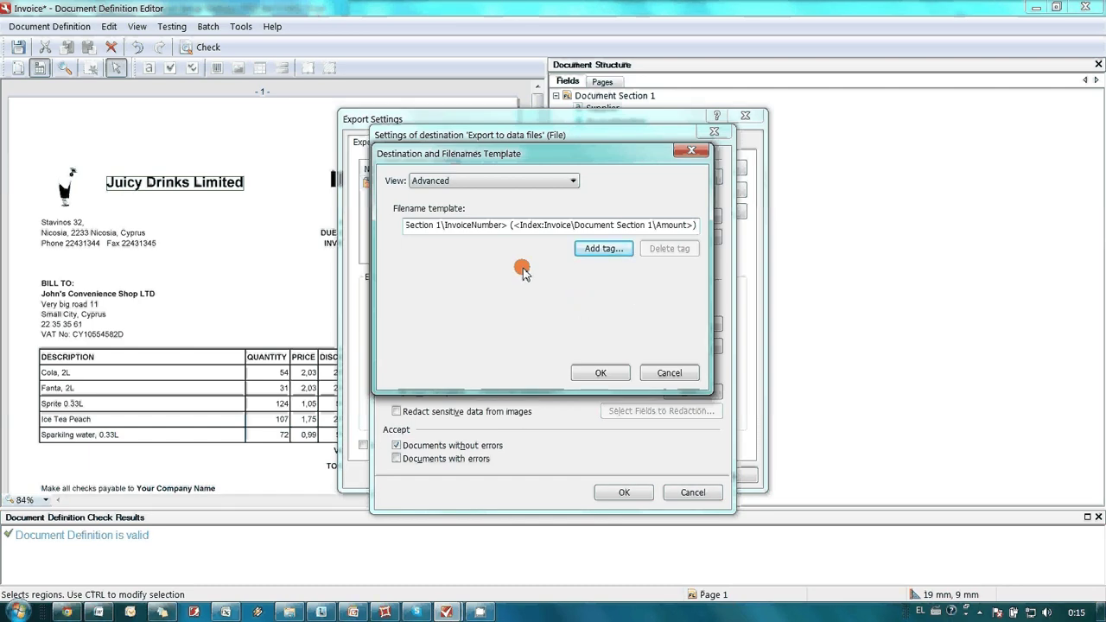
{"action": "left_click", "coordinate": [605, 372]}
{"action": "left_click", "coordinate": [635, 492]}
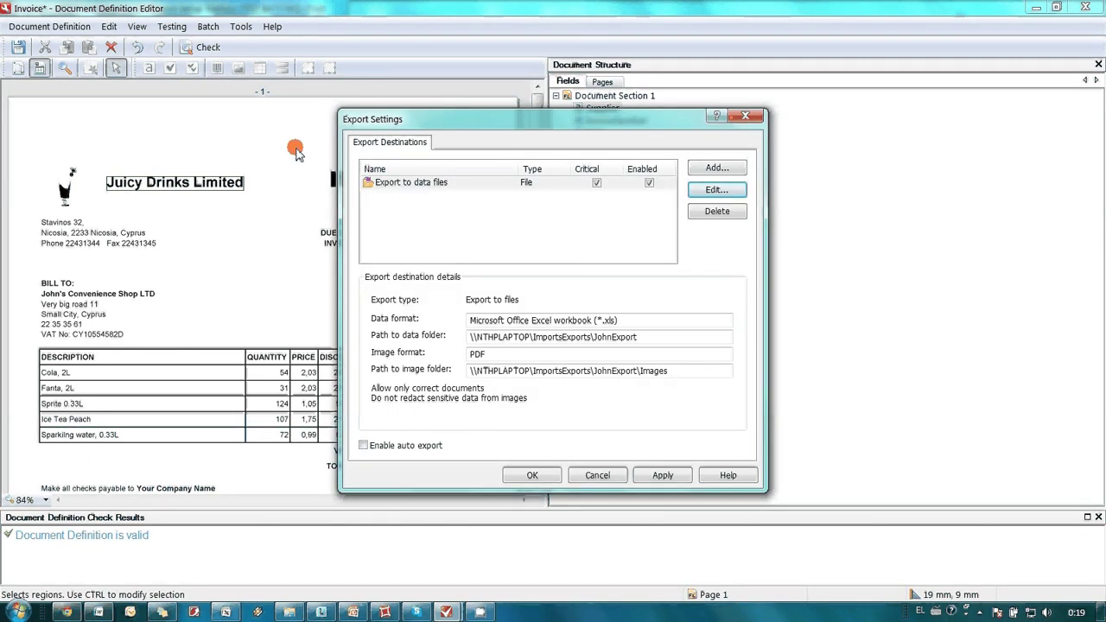
{"action": "left_click", "coordinate": [532, 475]}
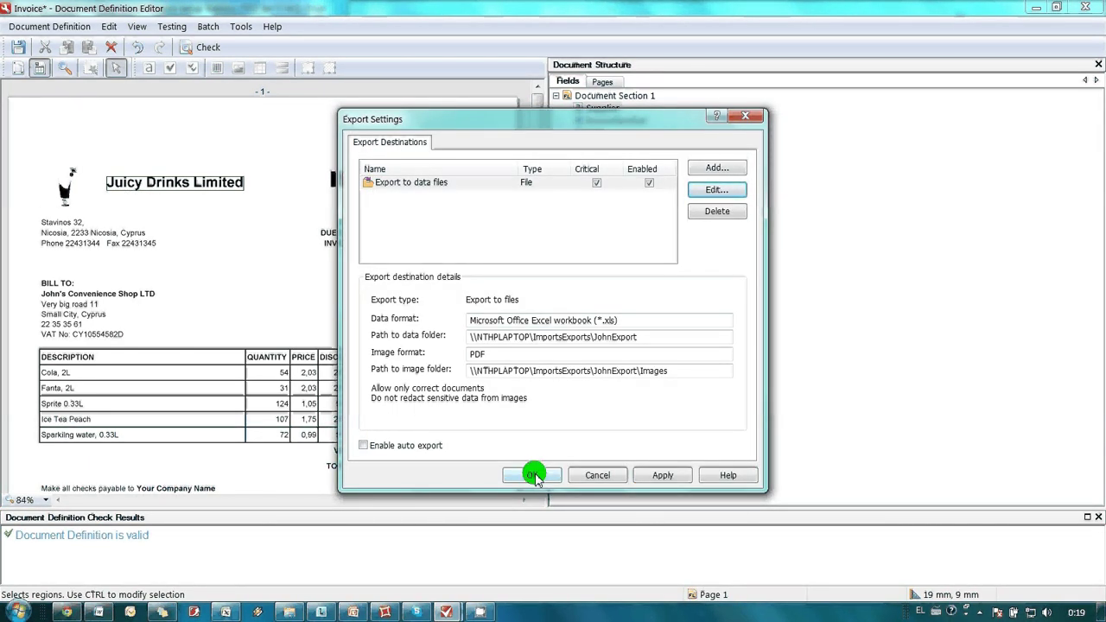
Step: Save the Invoice document definition and publish it in the project
{"action": "left_click", "coordinate": [60, 28]}
{"action": "left_click", "coordinate": [57, 177]}
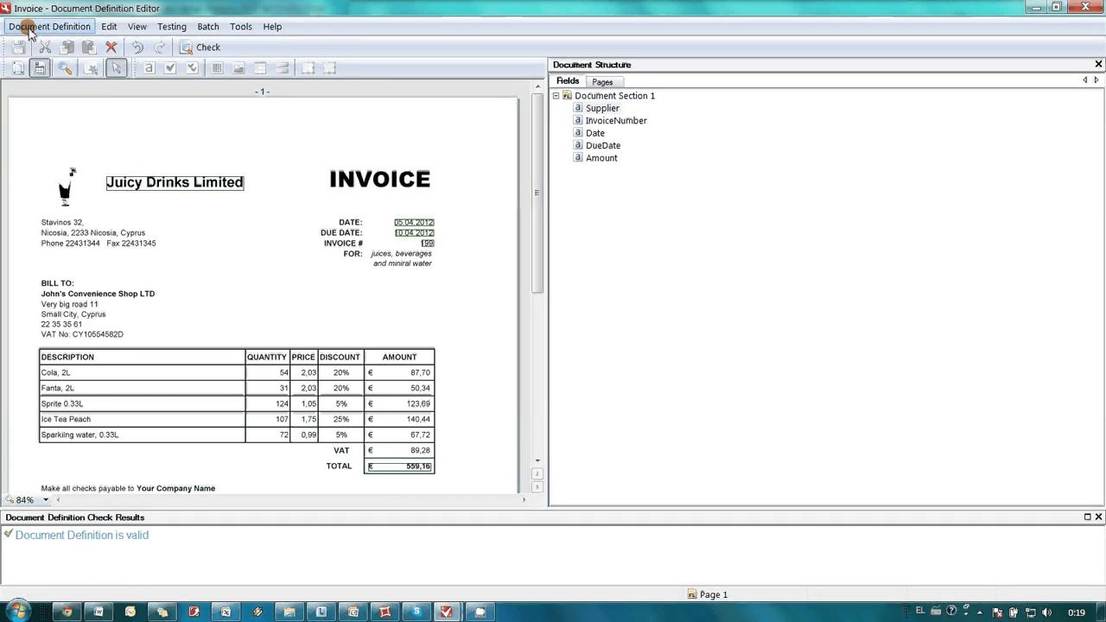
{"action": "left_click", "coordinate": [469, 202]}
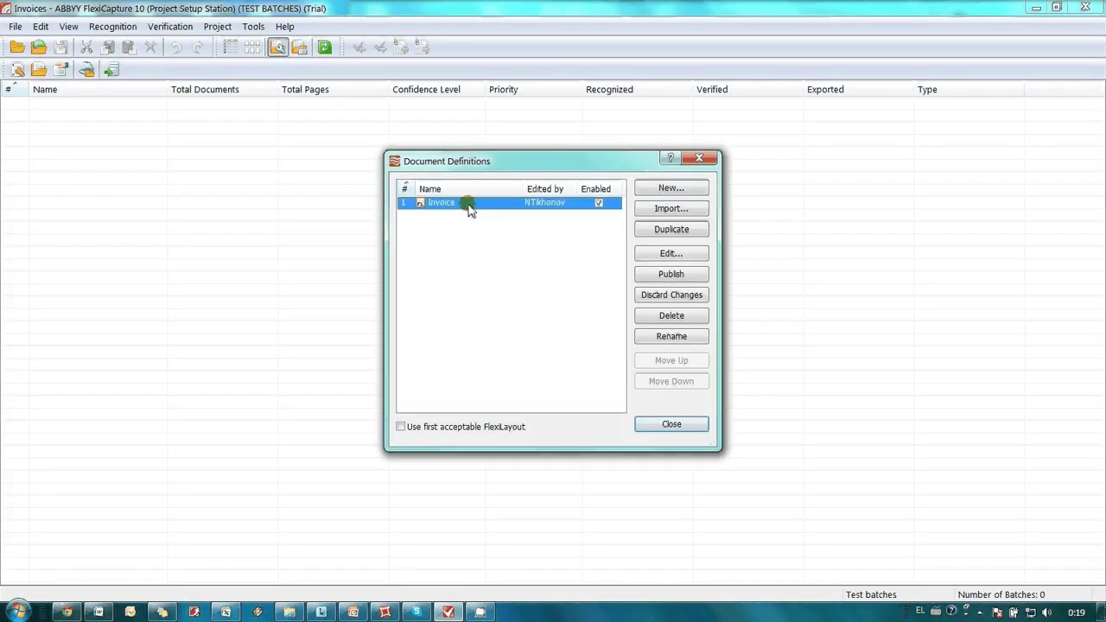
{"action": "left_click", "coordinate": [469, 202]}
{"action": "left_click", "coordinate": [672, 274]}
{"action": "left_click", "coordinate": [527, 341]}
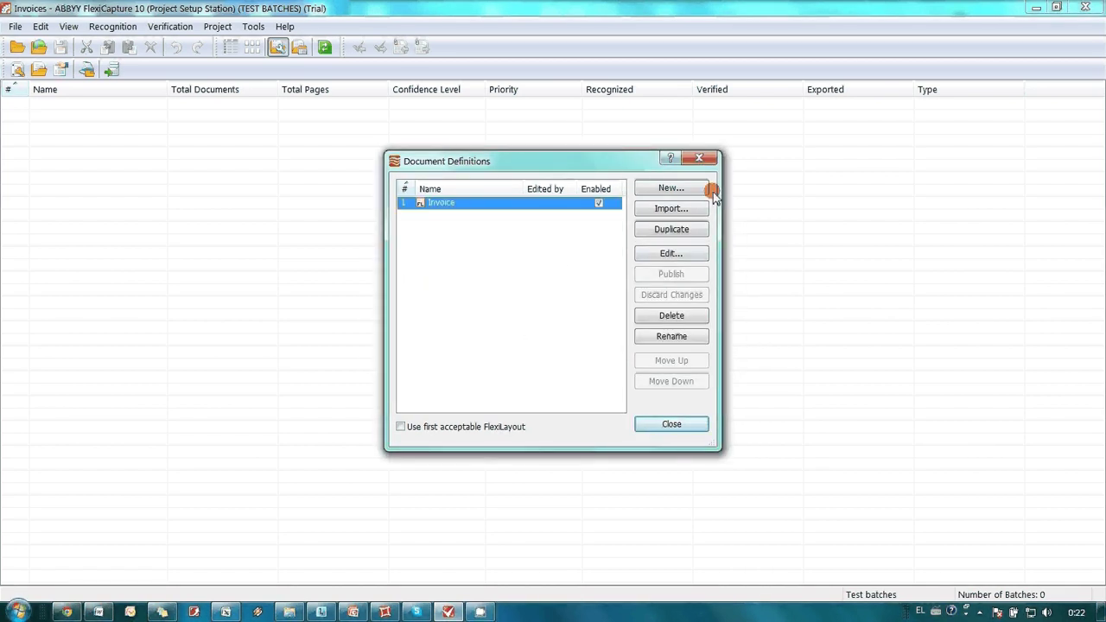
{"action": "left_click", "coordinate": [707, 160]}
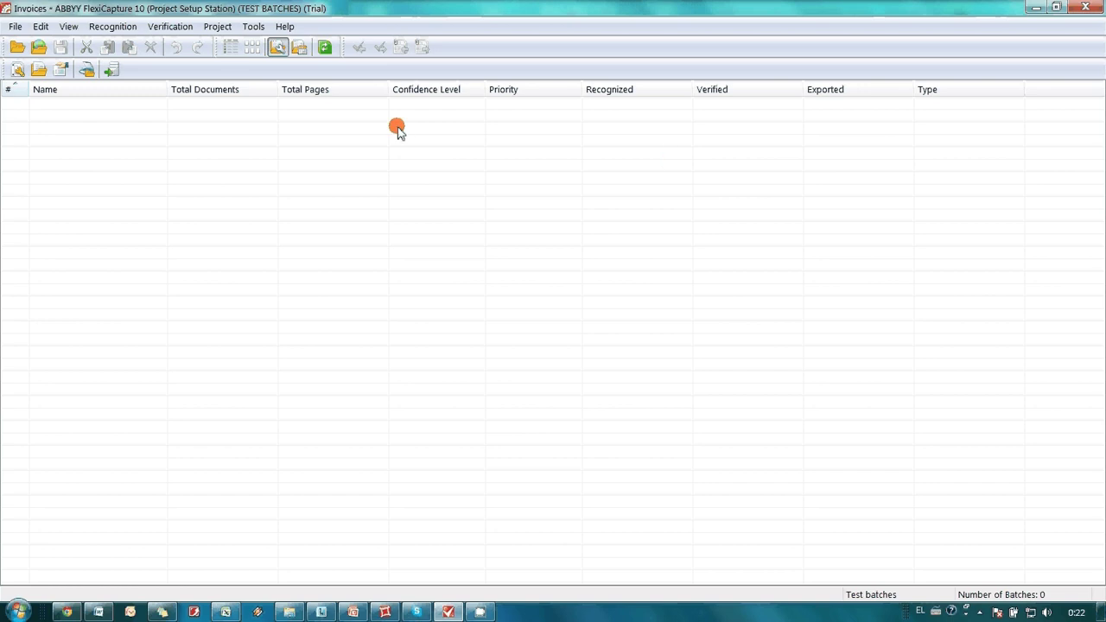
Step: Create an image import profile for the hot folder \\NTHPLAPTOP\ImportsExports\JohnImport, with the folder checked every 20 seconds
{"action": "left_click", "coordinate": [217, 26]}
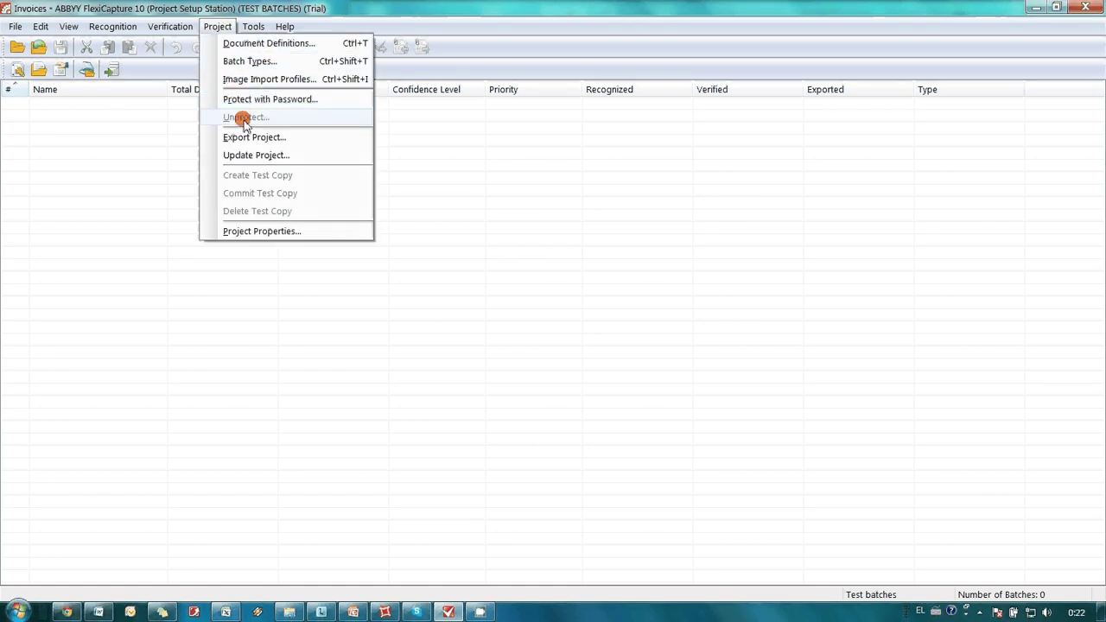
{"action": "left_click", "coordinate": [264, 78]}
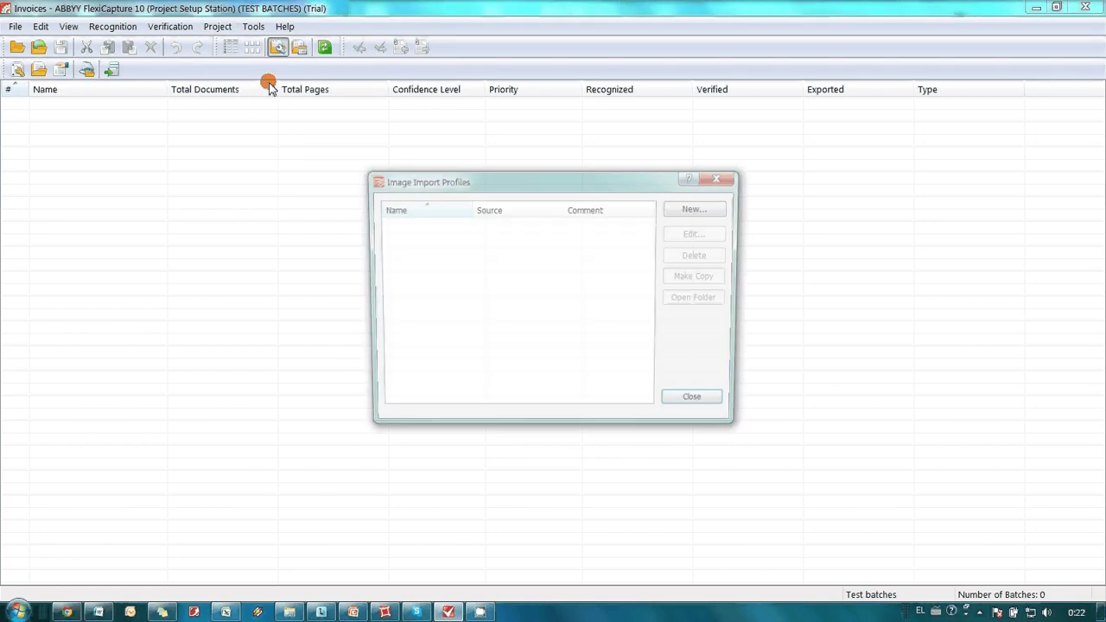
{"action": "left_click", "coordinate": [694, 210]}
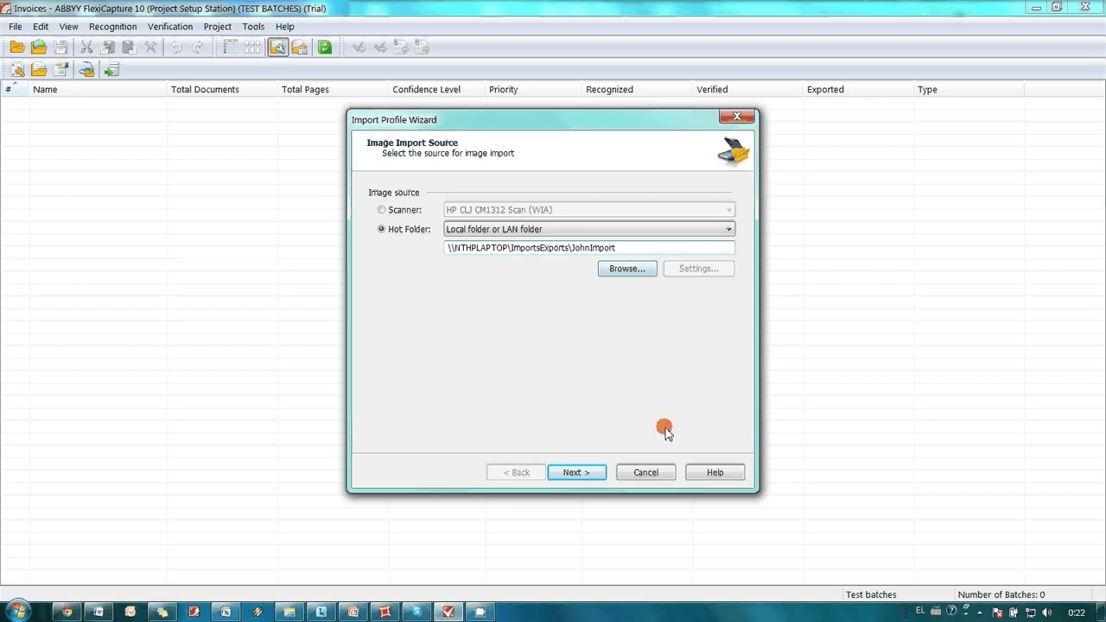
{"action": "left_click", "coordinate": [577, 473]}
{"action": "left_click", "coordinate": [382, 211]}
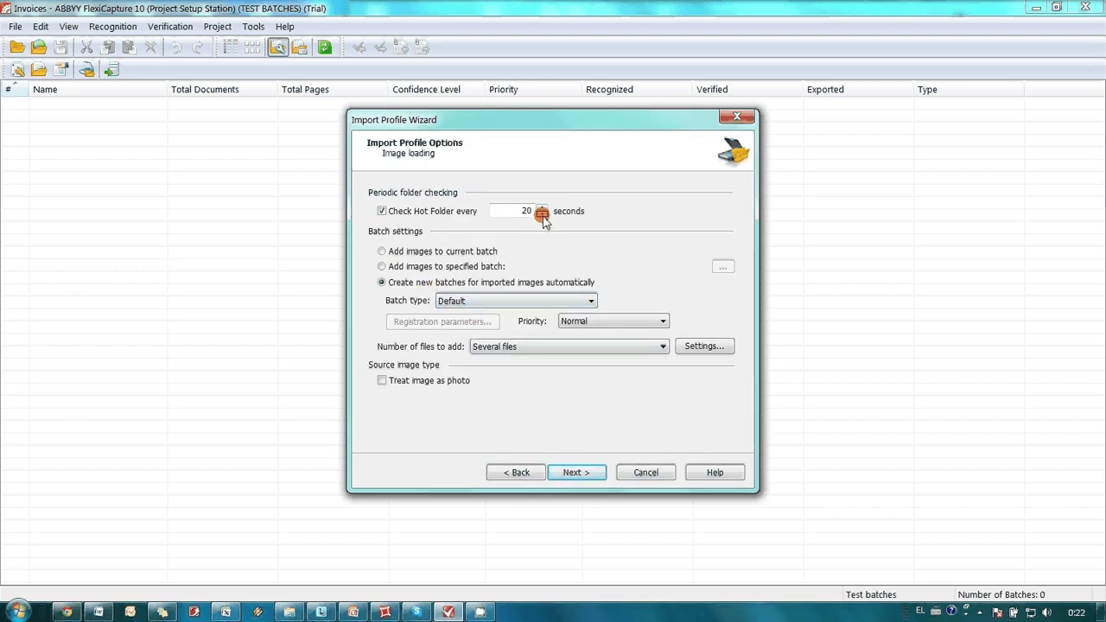
Step: Accept Processed and Exceptions as folders for imported and error files, and name the import profile "import for invoices"
{"action": "left_click", "coordinate": [576, 472]}
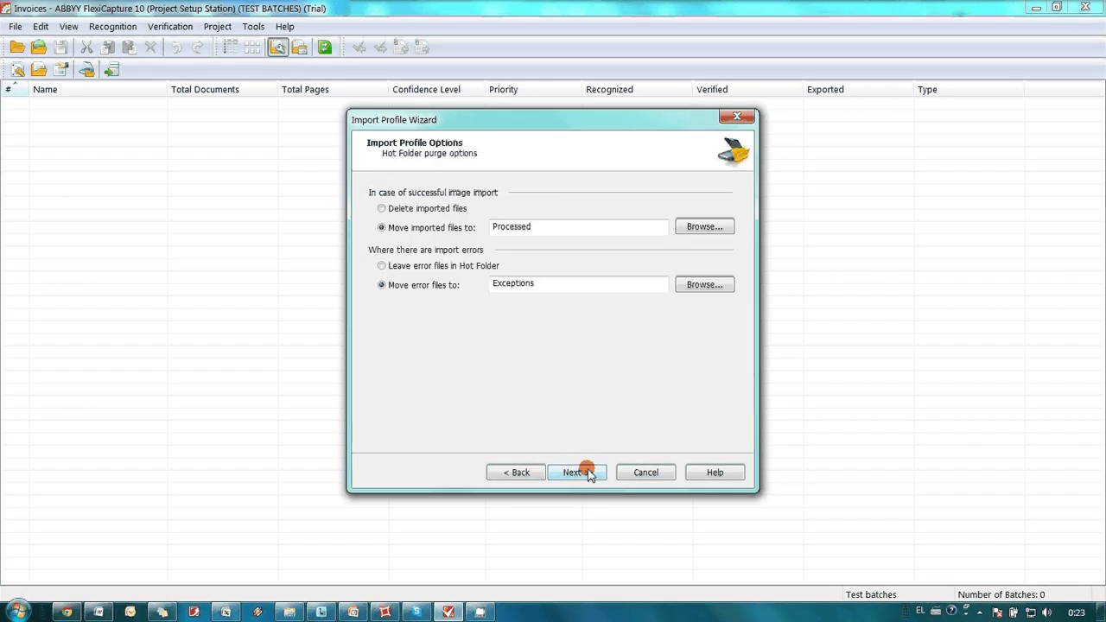
{"action": "left_click", "coordinate": [593, 473]}
{"action": "type", "text": "import"}
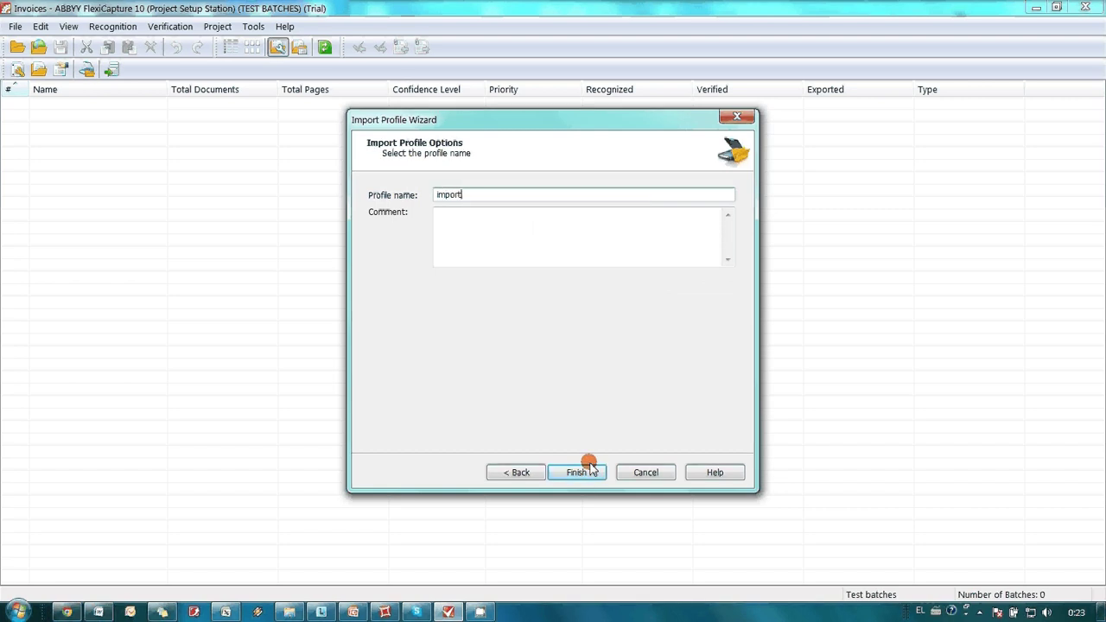
{"action": "type", "text": " for invoices"}
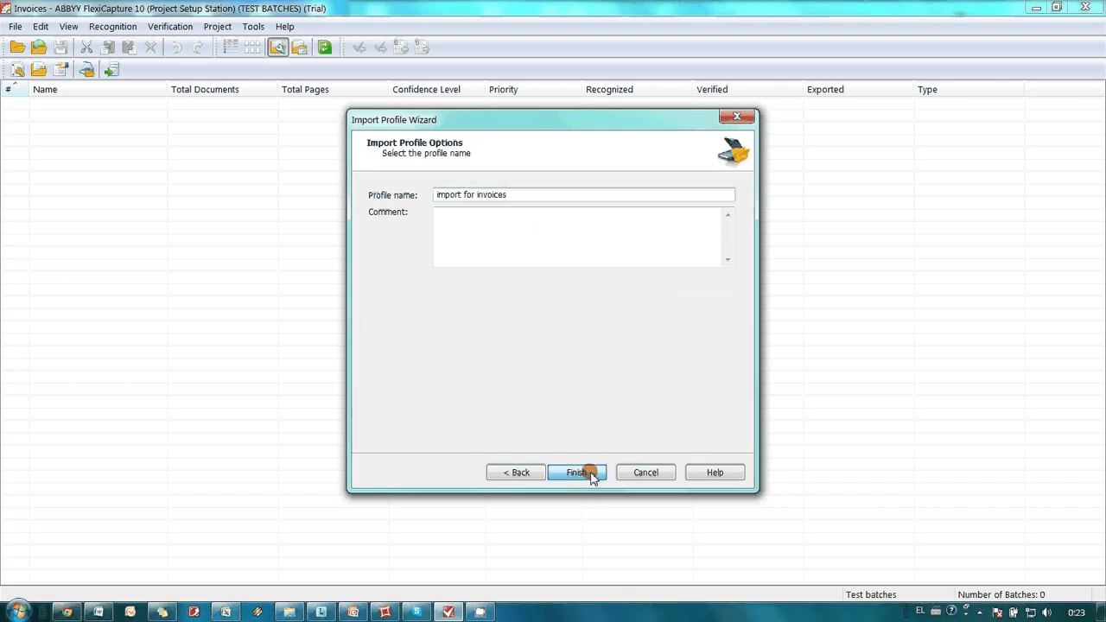
{"action": "left_click", "coordinate": [577, 472]}
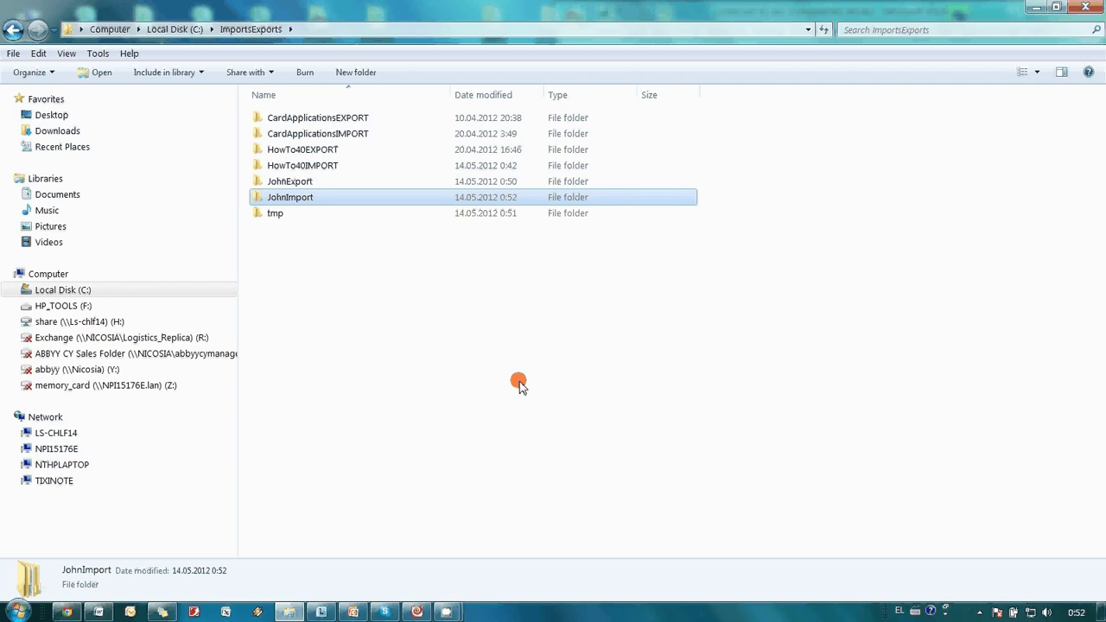
Step: Paste the copied invoice files into the JohnImport hot folder
{"action": "double_click", "coordinate": [320, 201]}
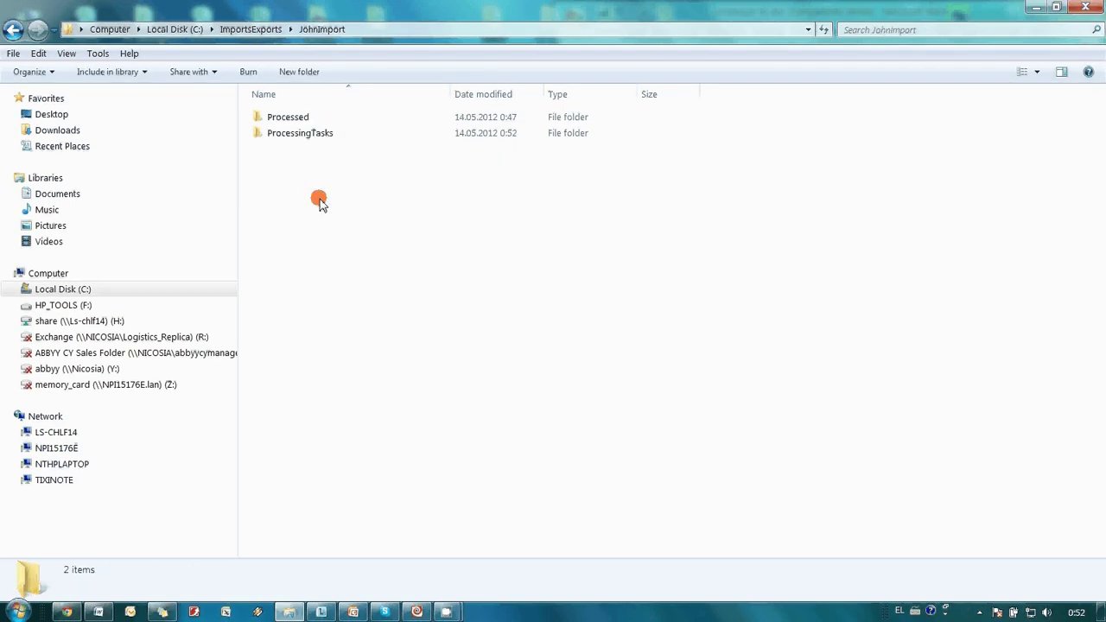
{"action": "right_click", "coordinate": [320, 220]}
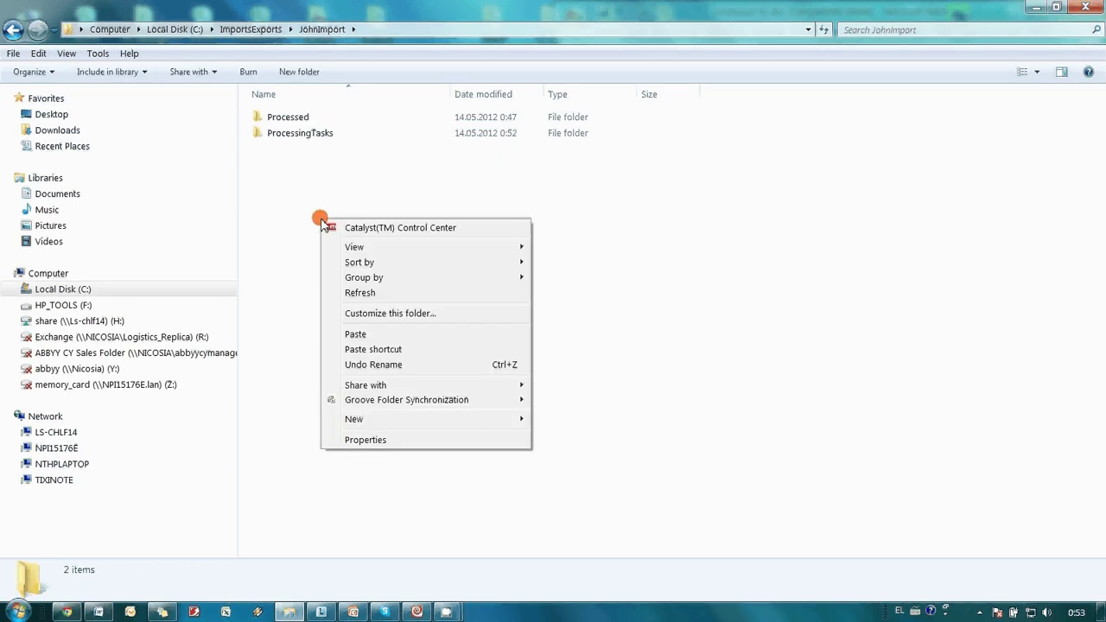
{"action": "left_click", "coordinate": [357, 335]}
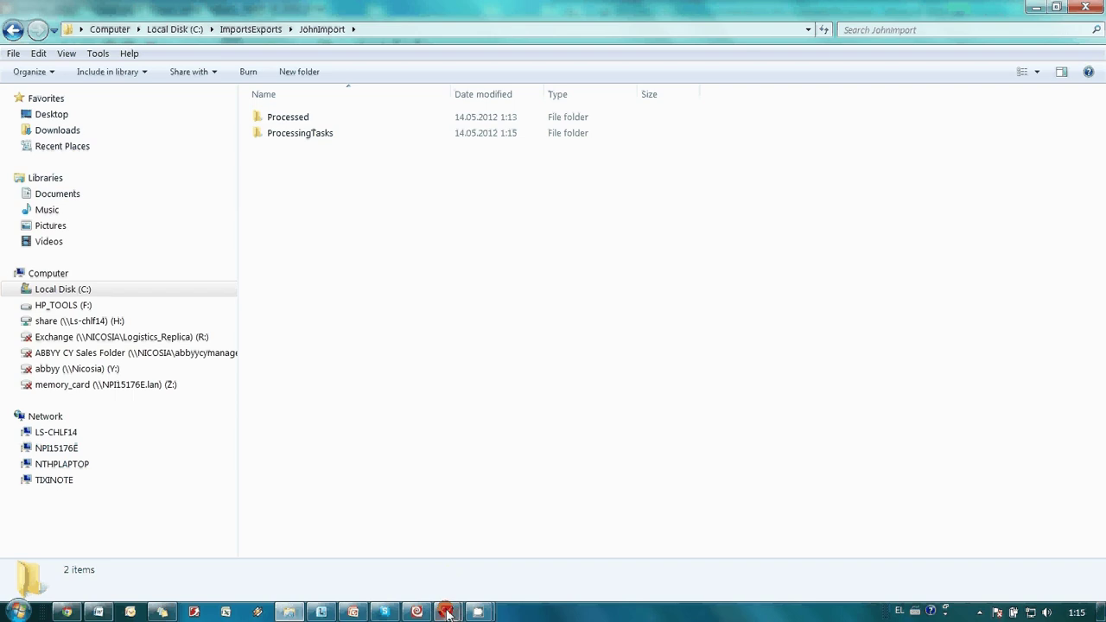
Step: Switch to the FlexiCapture Verification Station and run verification on all invoices in the batch
{"action": "mouse_move", "coordinate": [447, 614]}
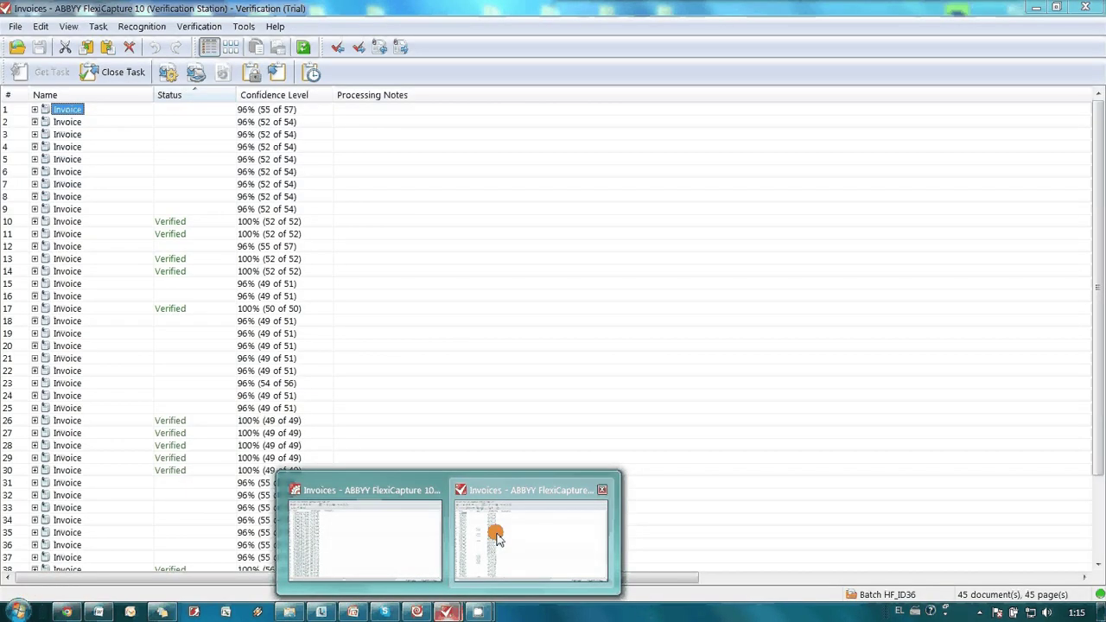
{"action": "left_click", "coordinate": [494, 528]}
{"action": "scroll", "coordinate": [151, 184], "scroll_direction": "down", "scroll_amount": 3}
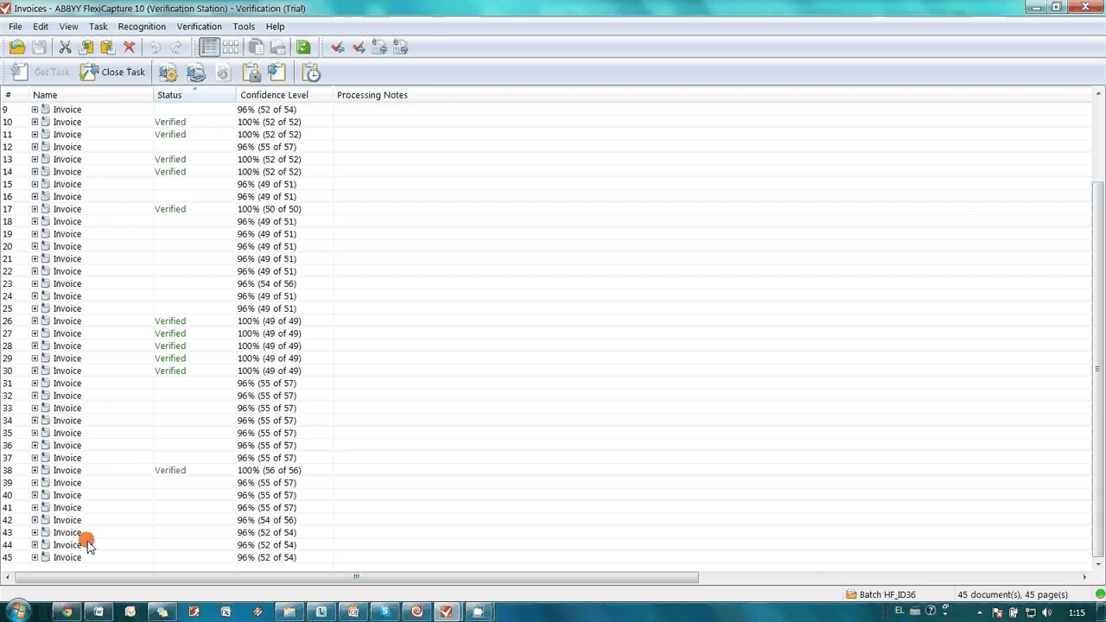
{"action": "key", "text": "ctrl+a"}
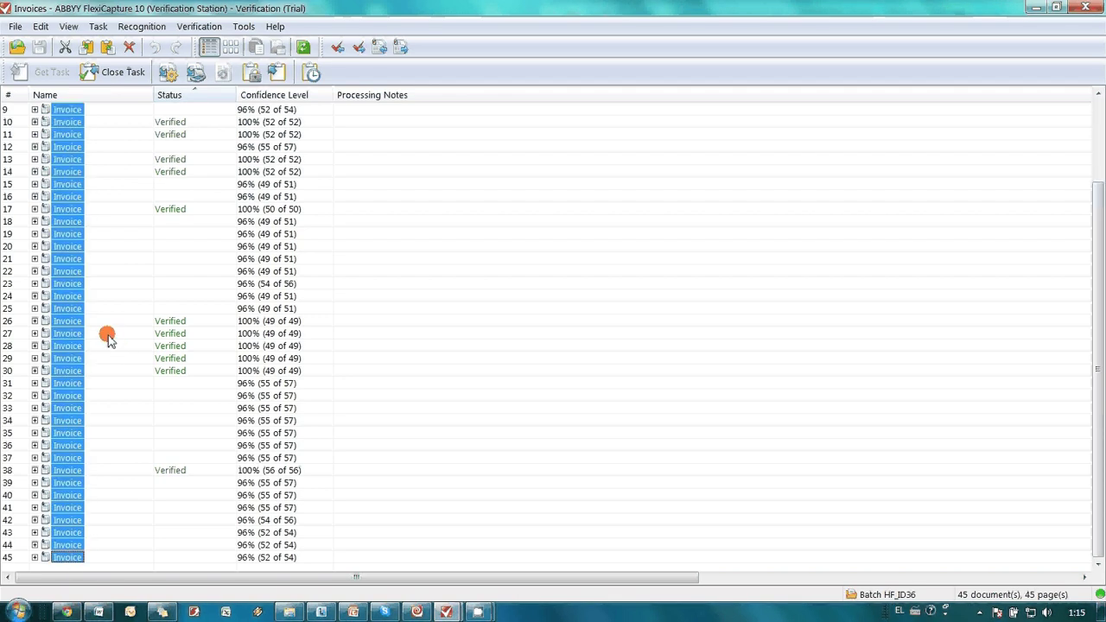
{"action": "left_click", "coordinate": [208, 26]}
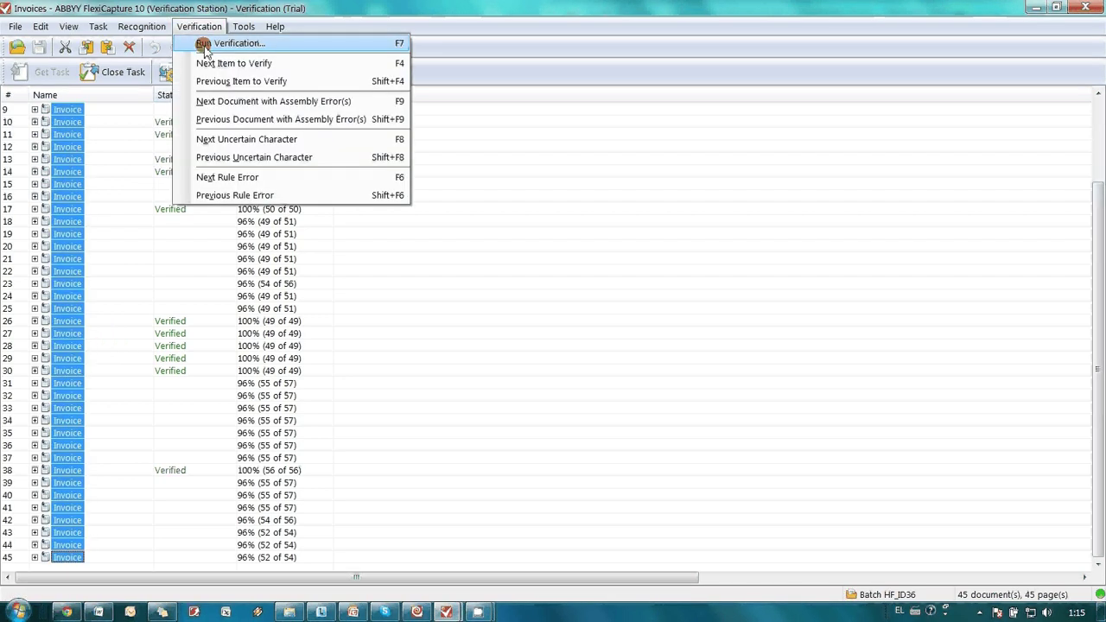
{"action": "left_click", "coordinate": [204, 44]}
Step: Confirm the remaining recognized field values, including the Amount fields, and close the verification task
{"action": "key", "text": "Return"}
{"action": "key", "text": "Return"}
{"action": "key", "text": "Return"}
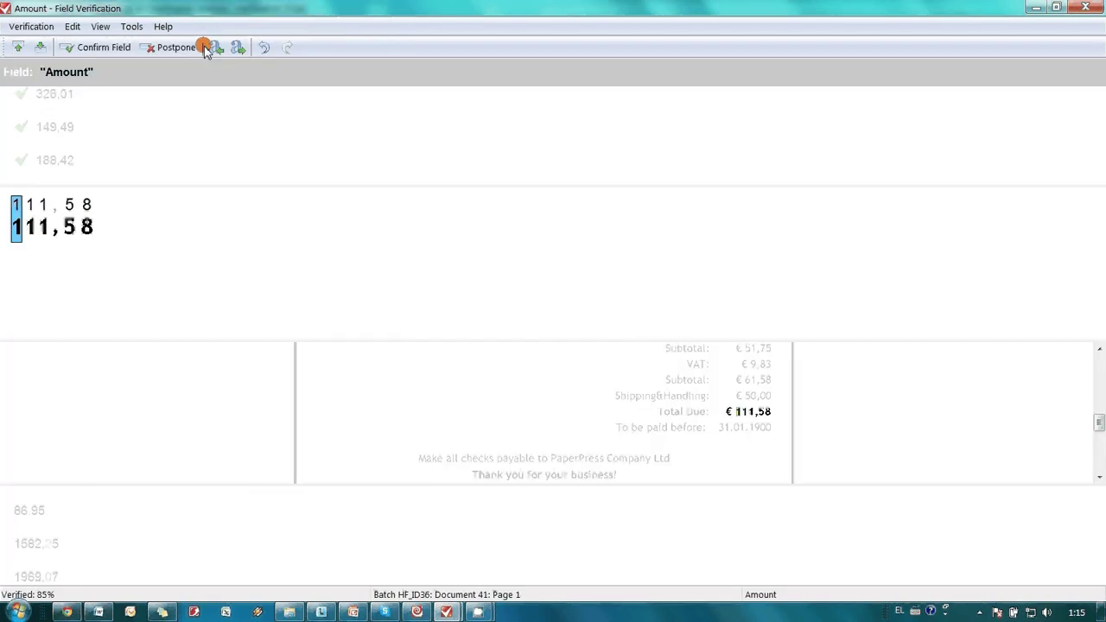
{"action": "key", "text": "Return"}
{"action": "key", "text": "Return"}
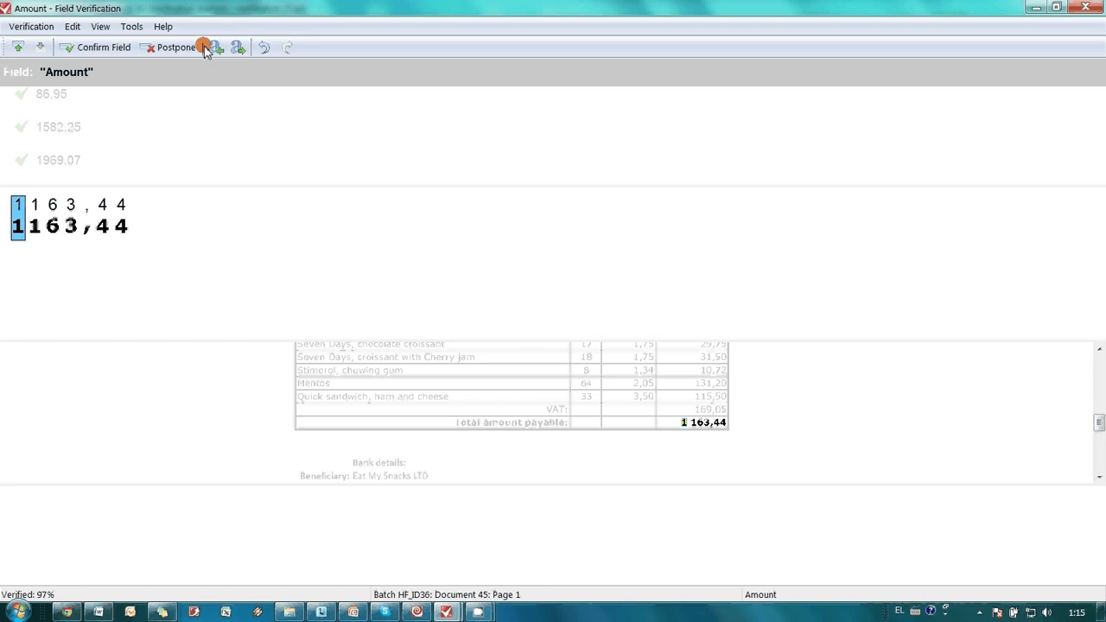
{"action": "key", "text": "Return"}
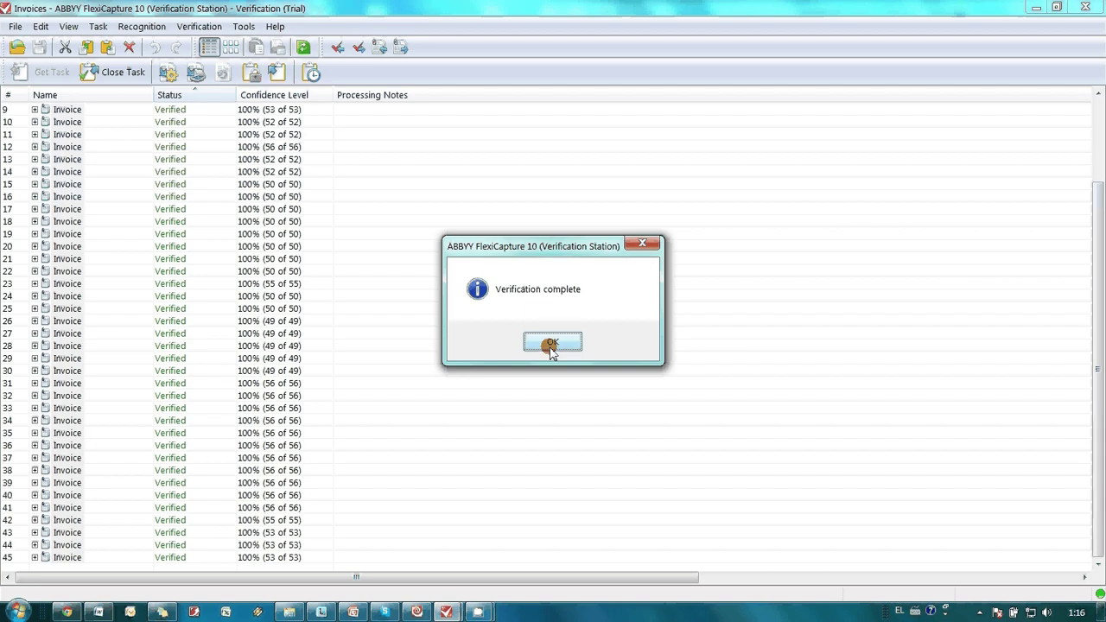
{"action": "left_click", "coordinate": [552, 344]}
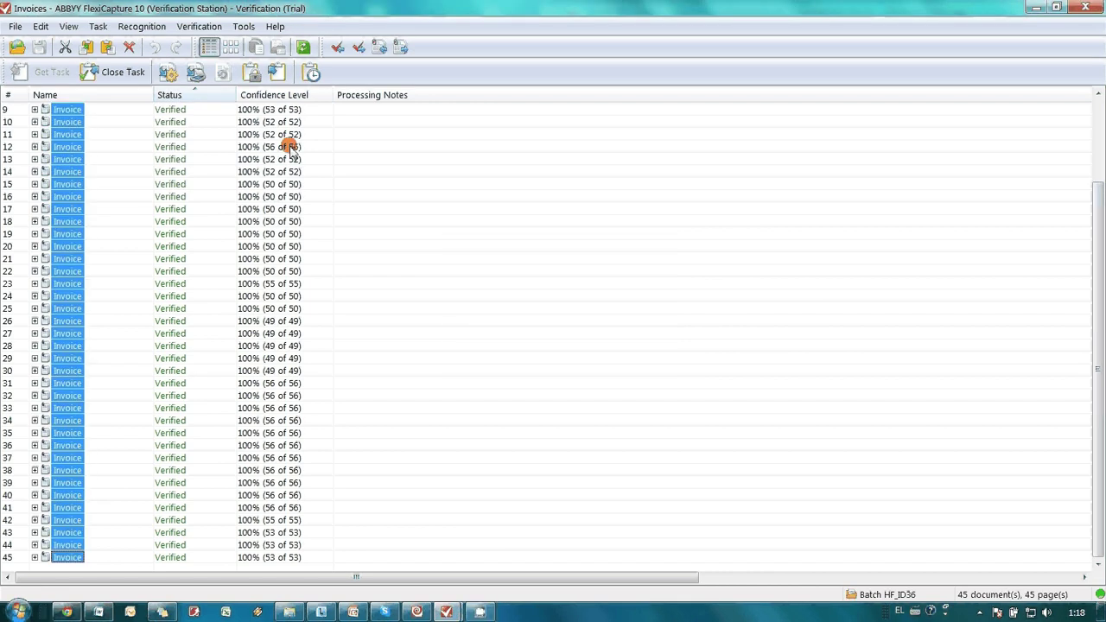
{"action": "left_click", "coordinate": [121, 72]}
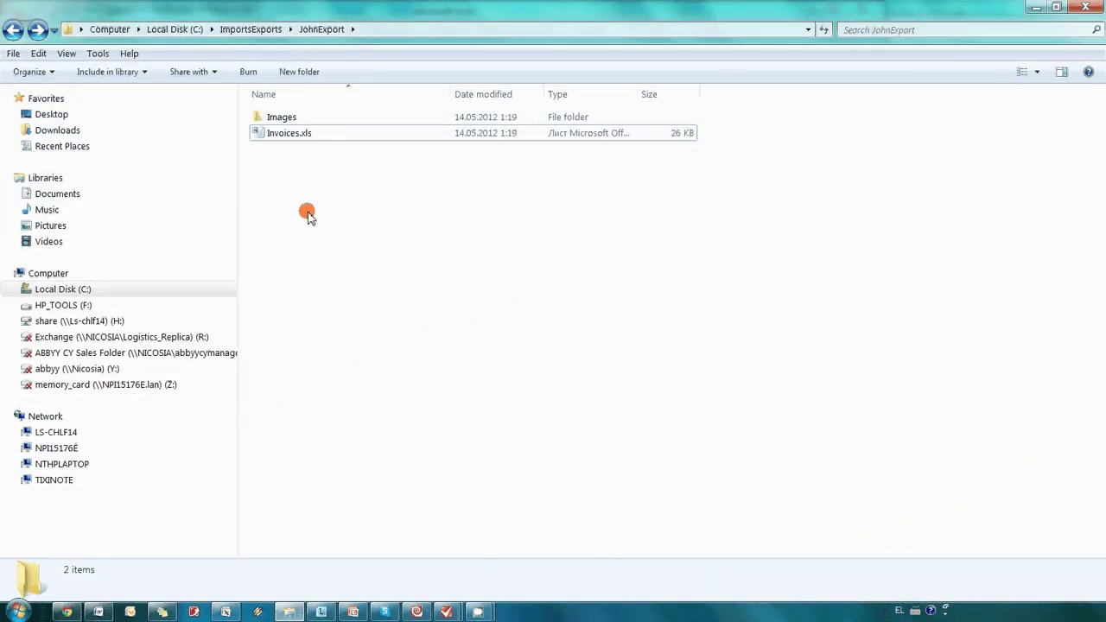
Step: Open the exported Invoices.xls from the JohnExport folder, examine its supplier, invoice number, date and amount columns, and close it
{"action": "double_click", "coordinate": [289, 134]}
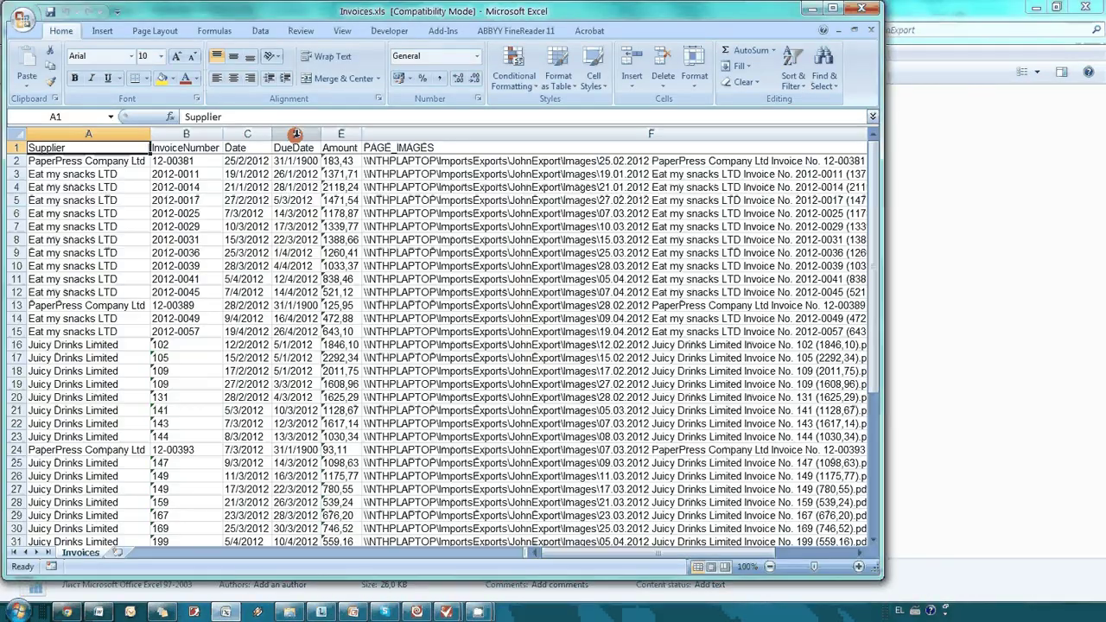
{"action": "left_click", "coordinate": [78, 225]}
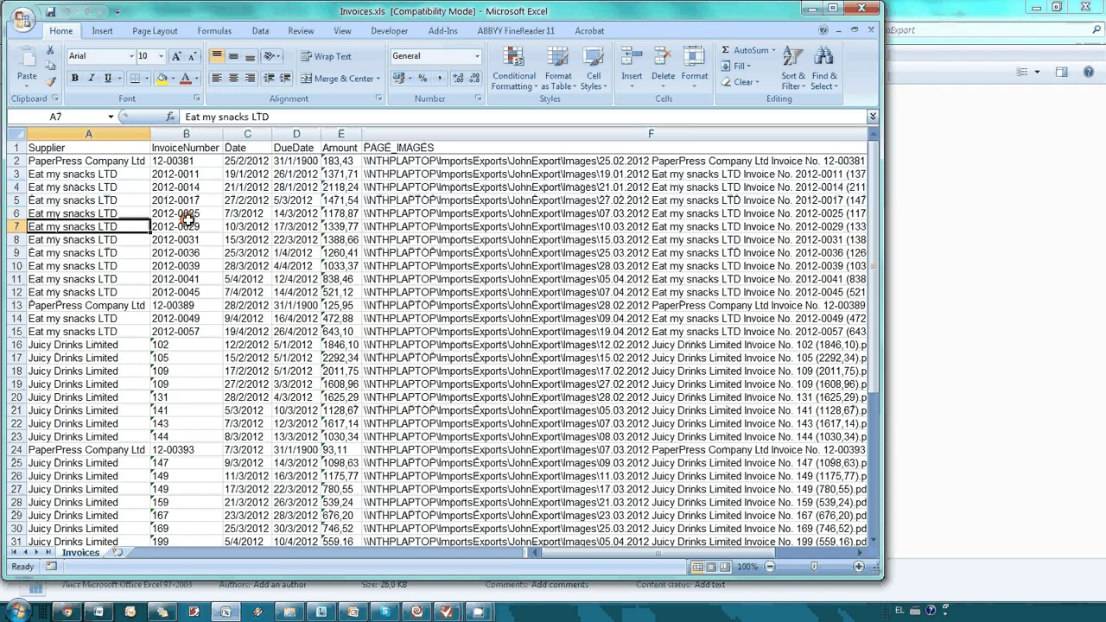
{"action": "left_click", "coordinate": [191, 224]}
{"action": "left_click", "coordinate": [247, 226]}
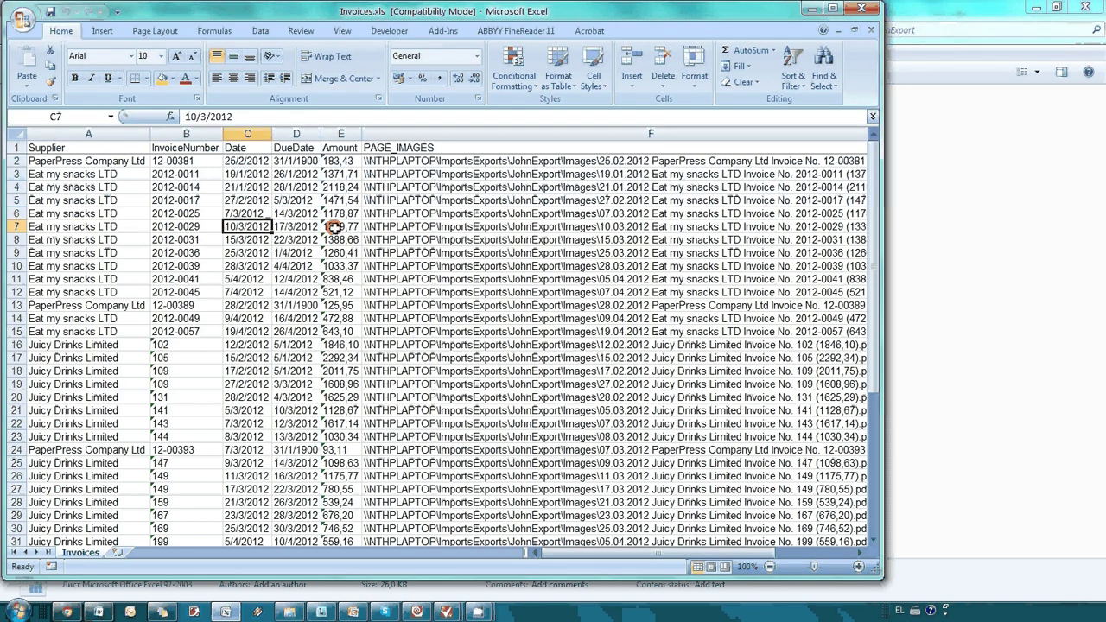
{"action": "left_click", "coordinate": [333, 227]}
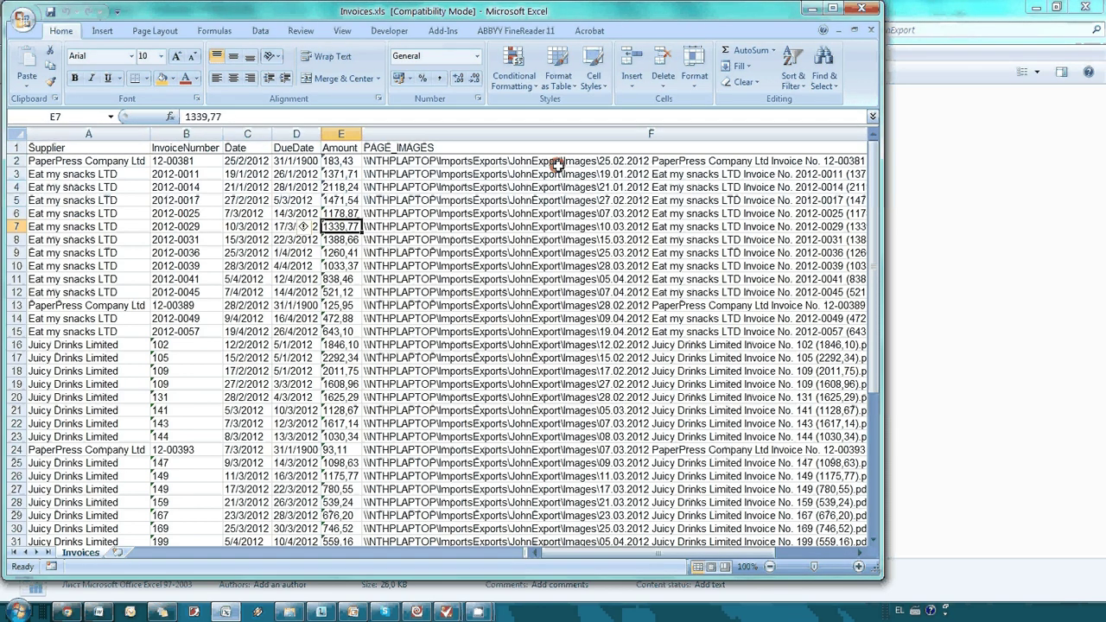
{"action": "left_click", "coordinate": [861, 8]}
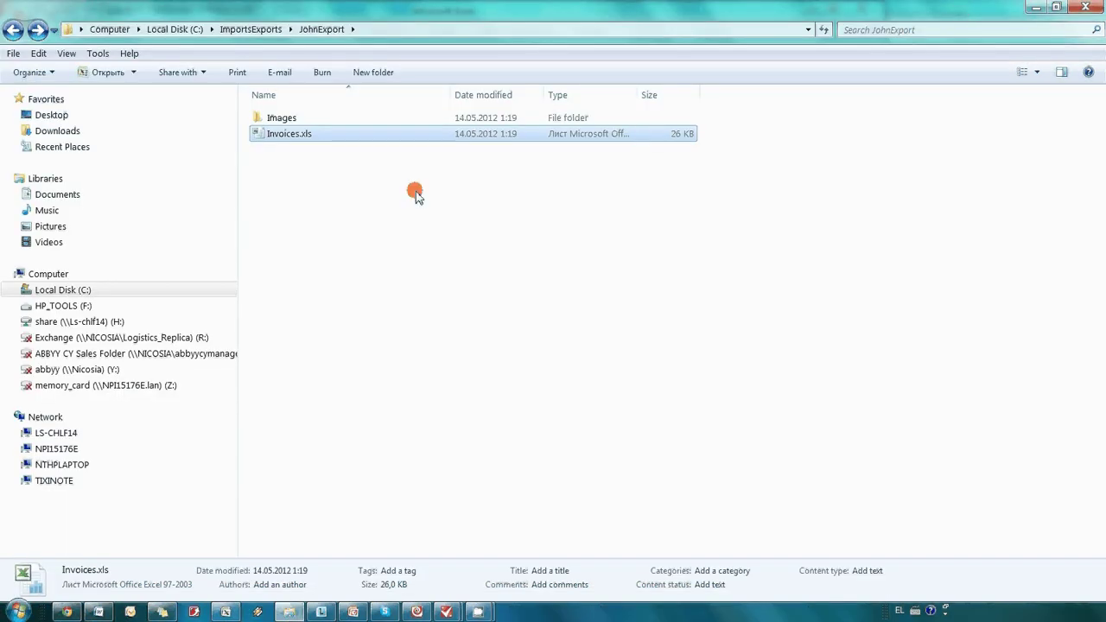
Step: Open the 07.04.2012 Eat my snacks LTD invoice PDF from the exported Images folder and search its text for "Total"
{"action": "double_click", "coordinate": [284, 118]}
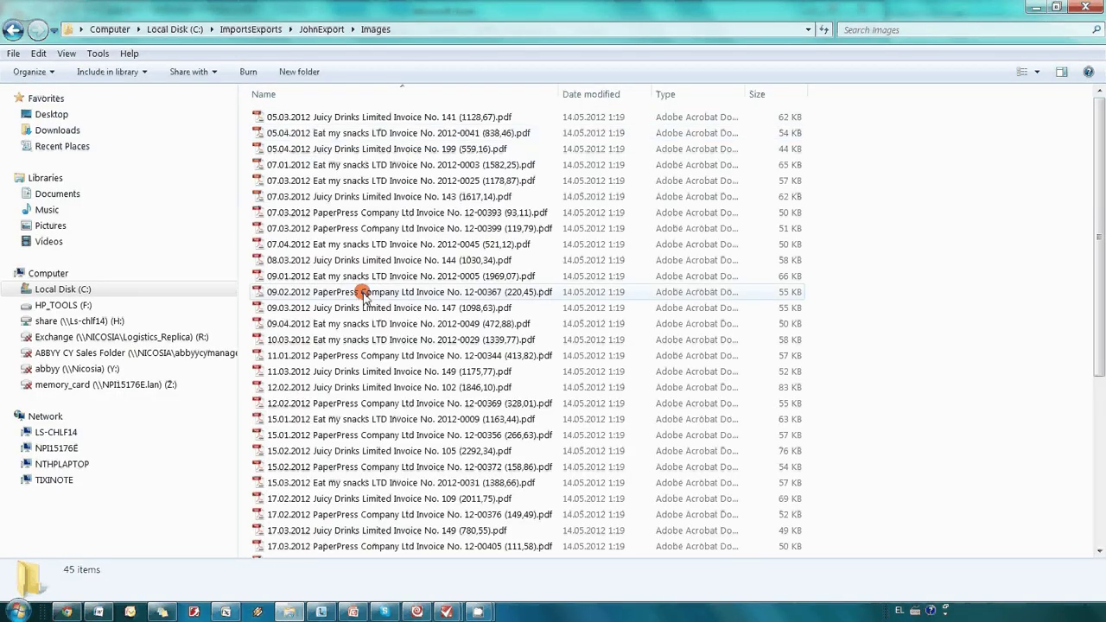
{"action": "double_click", "coordinate": [378, 246]}
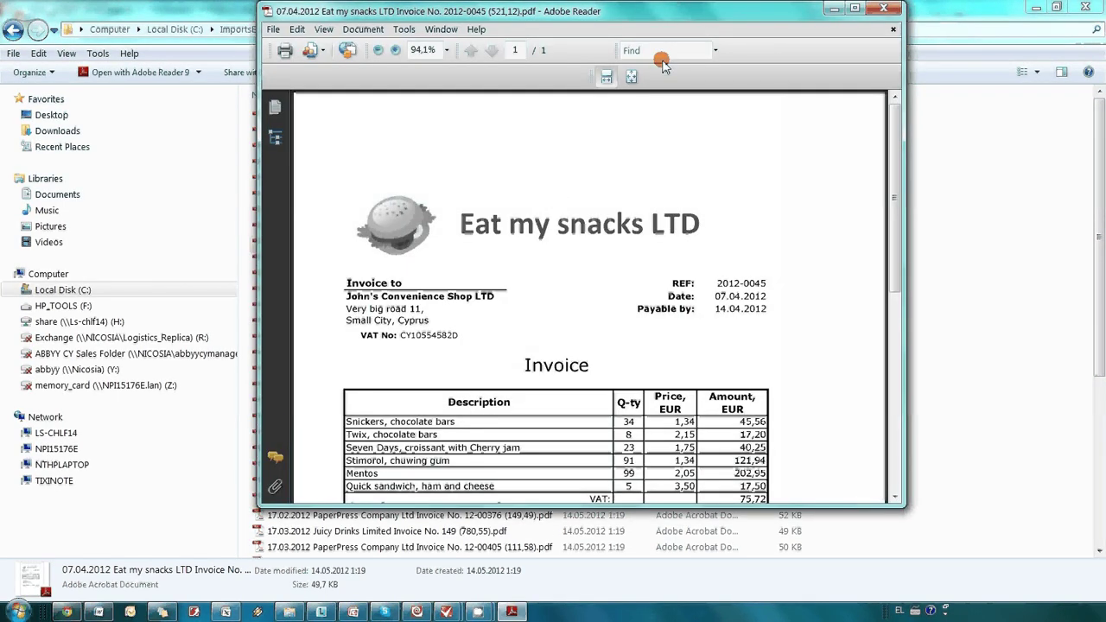
{"action": "left_click", "coordinate": [666, 47]}
{"action": "type", "text": "Total"}
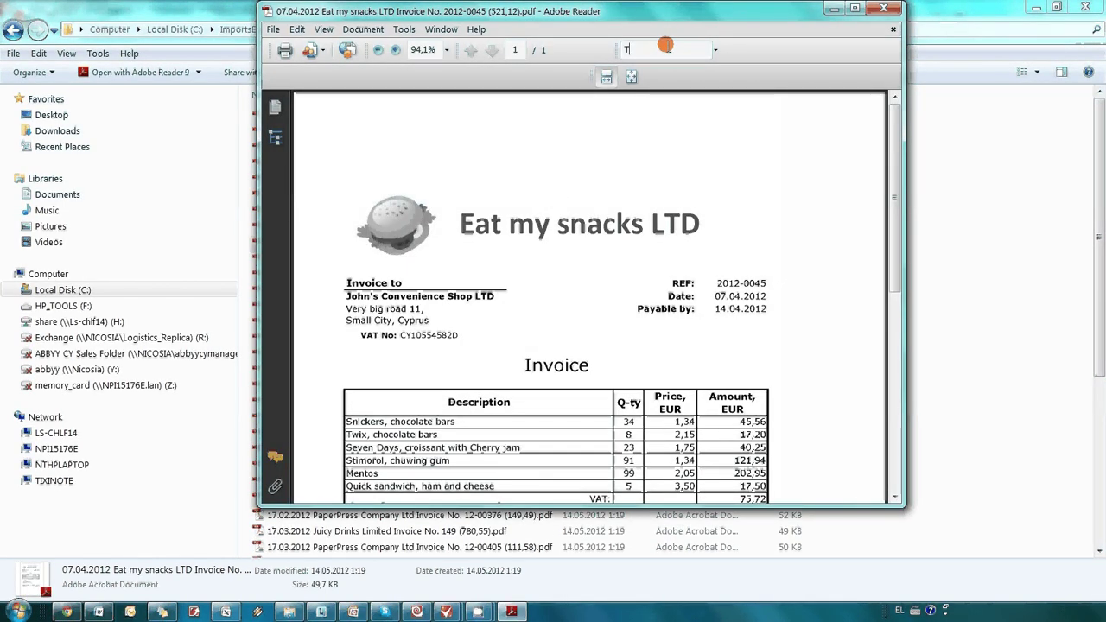